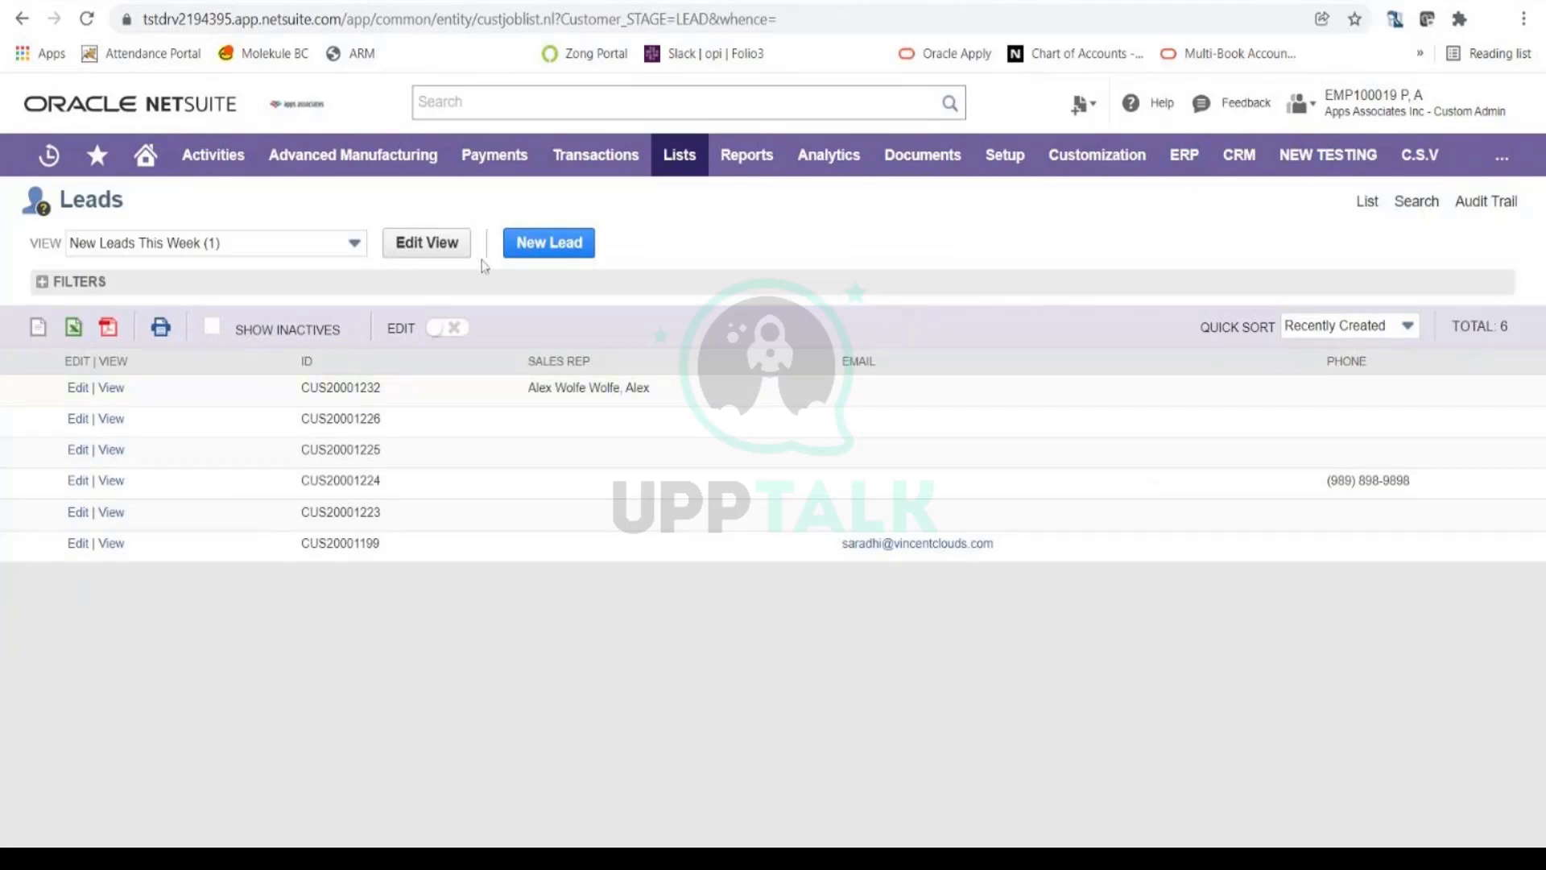
Start a new lead record of type Company and enter PointStar Inc. as the company name
left_click(562, 248)
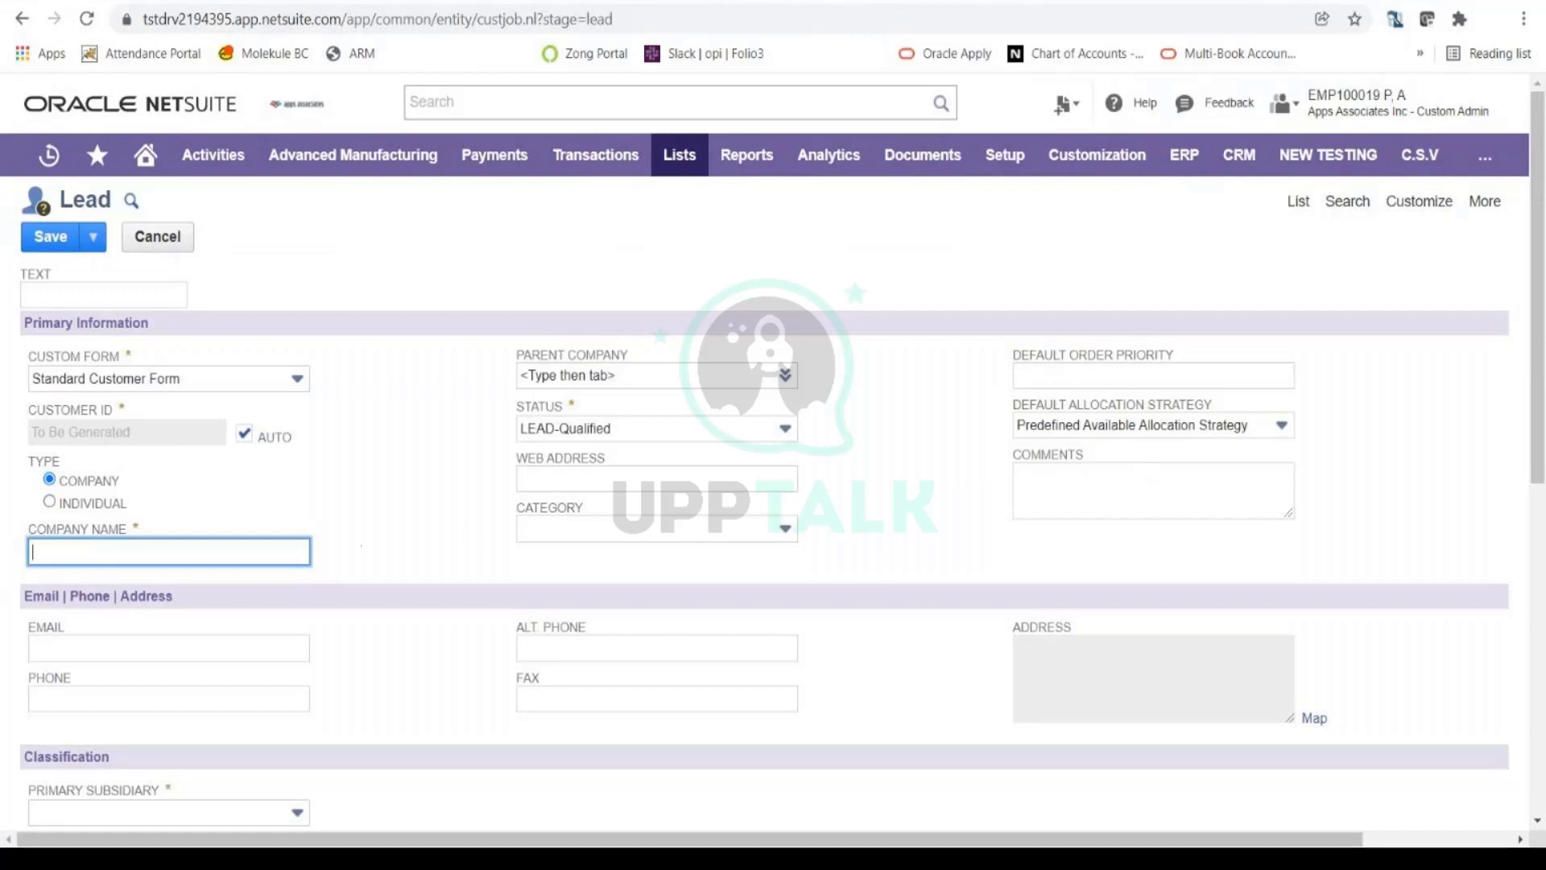
left_click(49, 501)
scroll(49, 502, "down", 2)
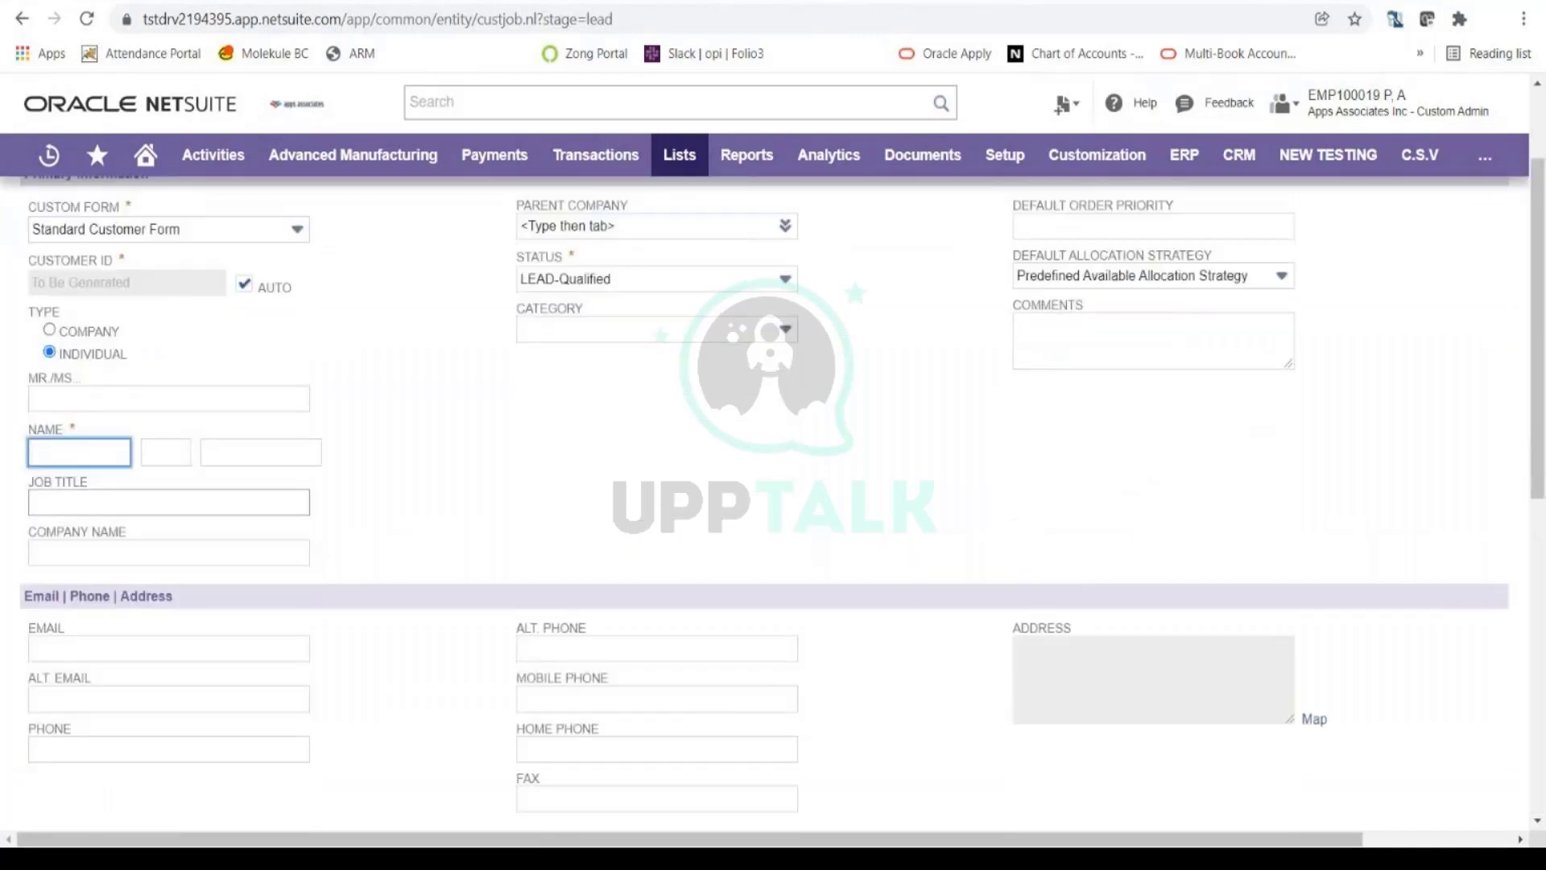
scroll(773, 483, "up", 2)
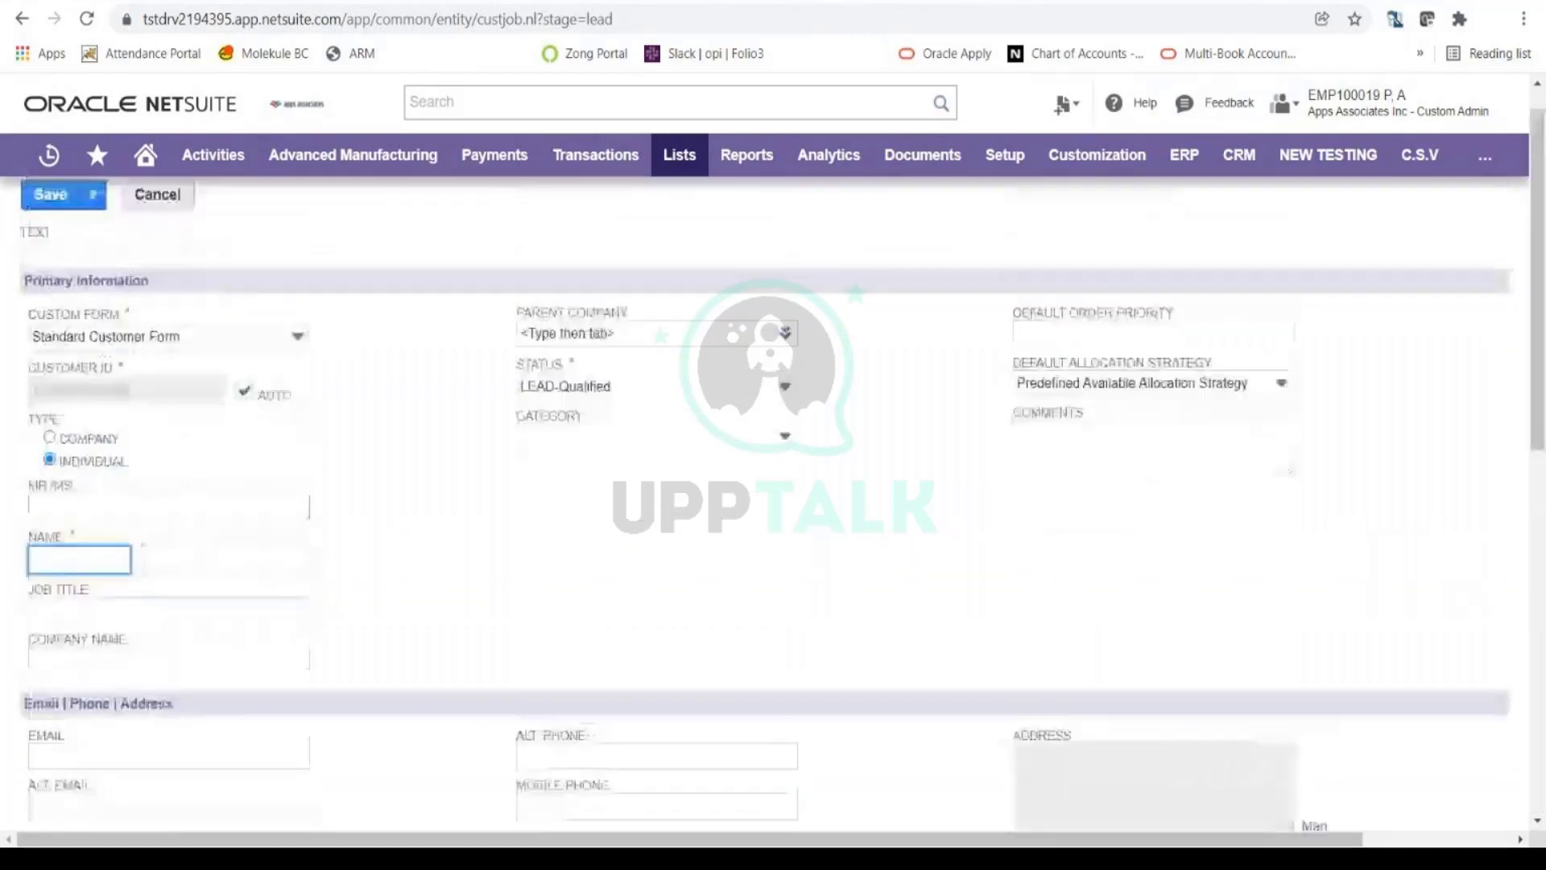
left_click(62, 441)
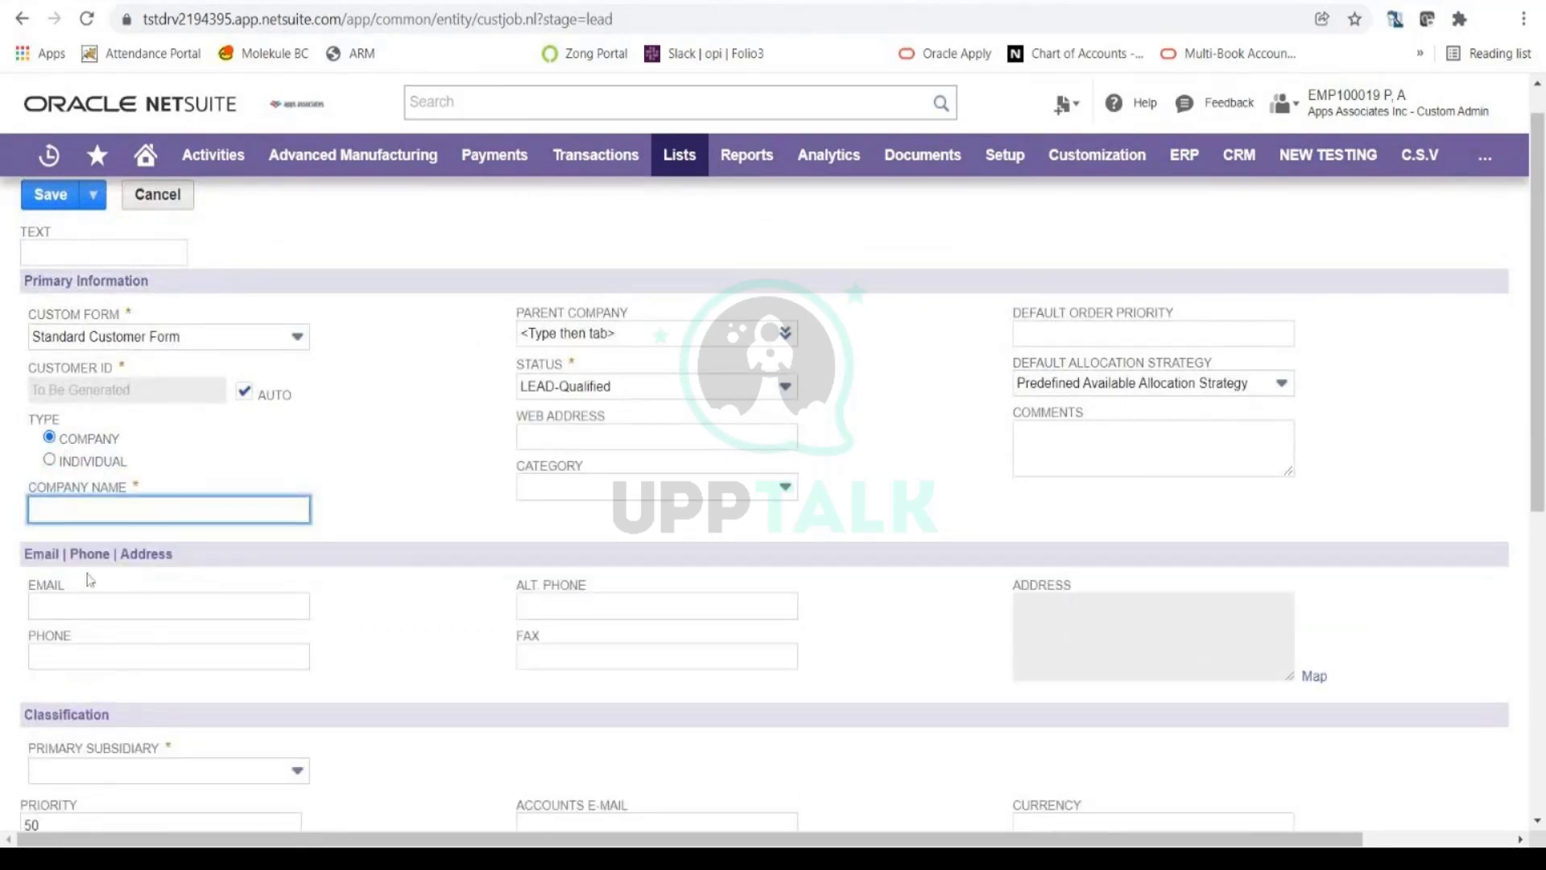
type("PointStar Inc.")
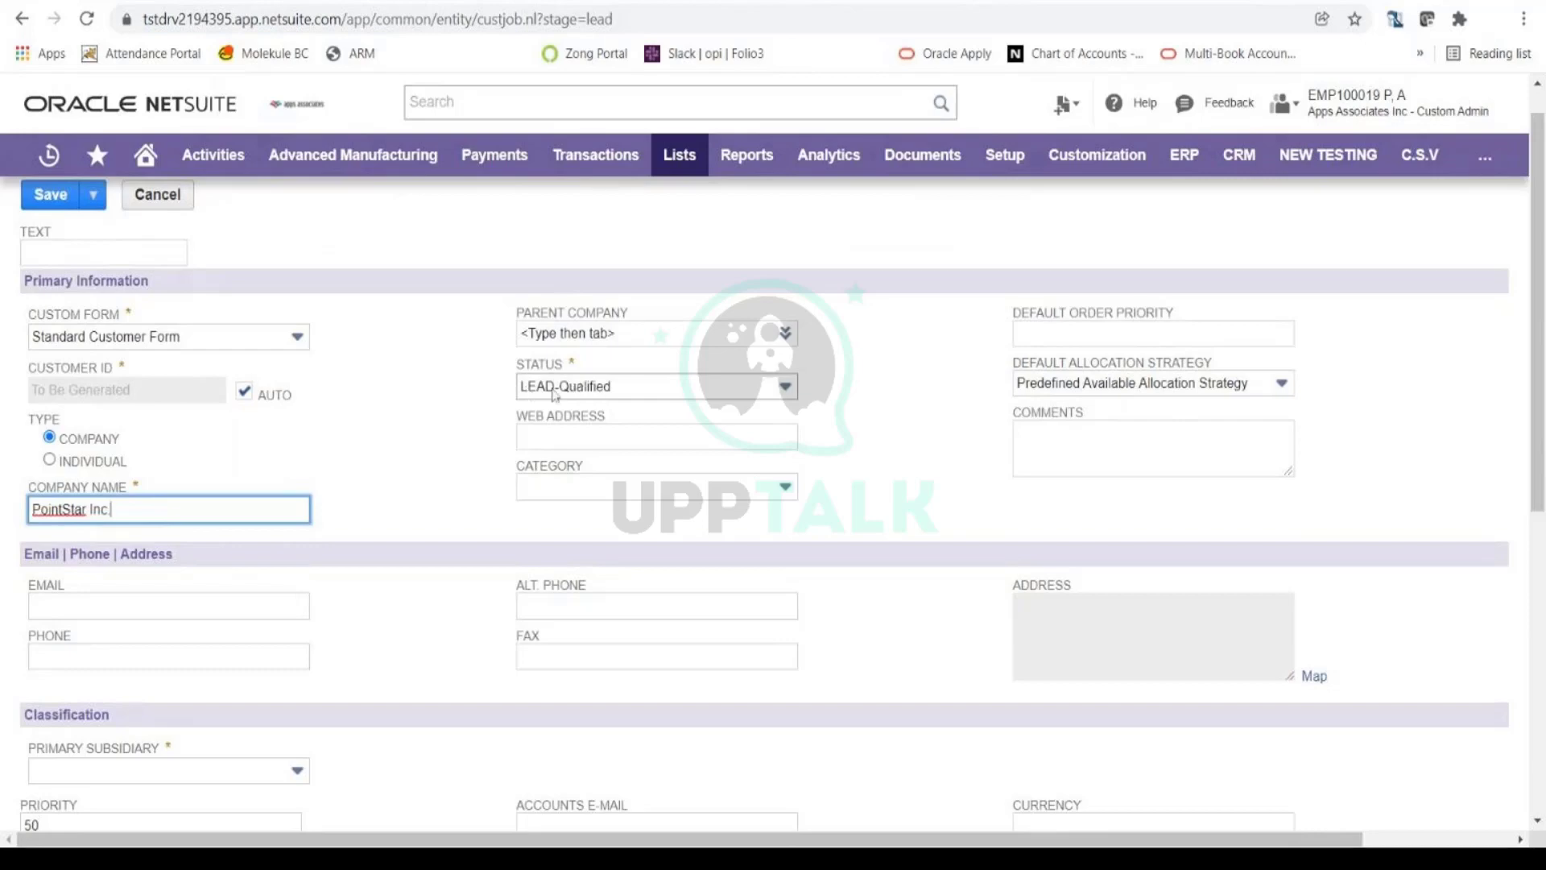
Switch the lead's status to LEAD-New and back to LEAD-Qualified
left_click(663, 382)
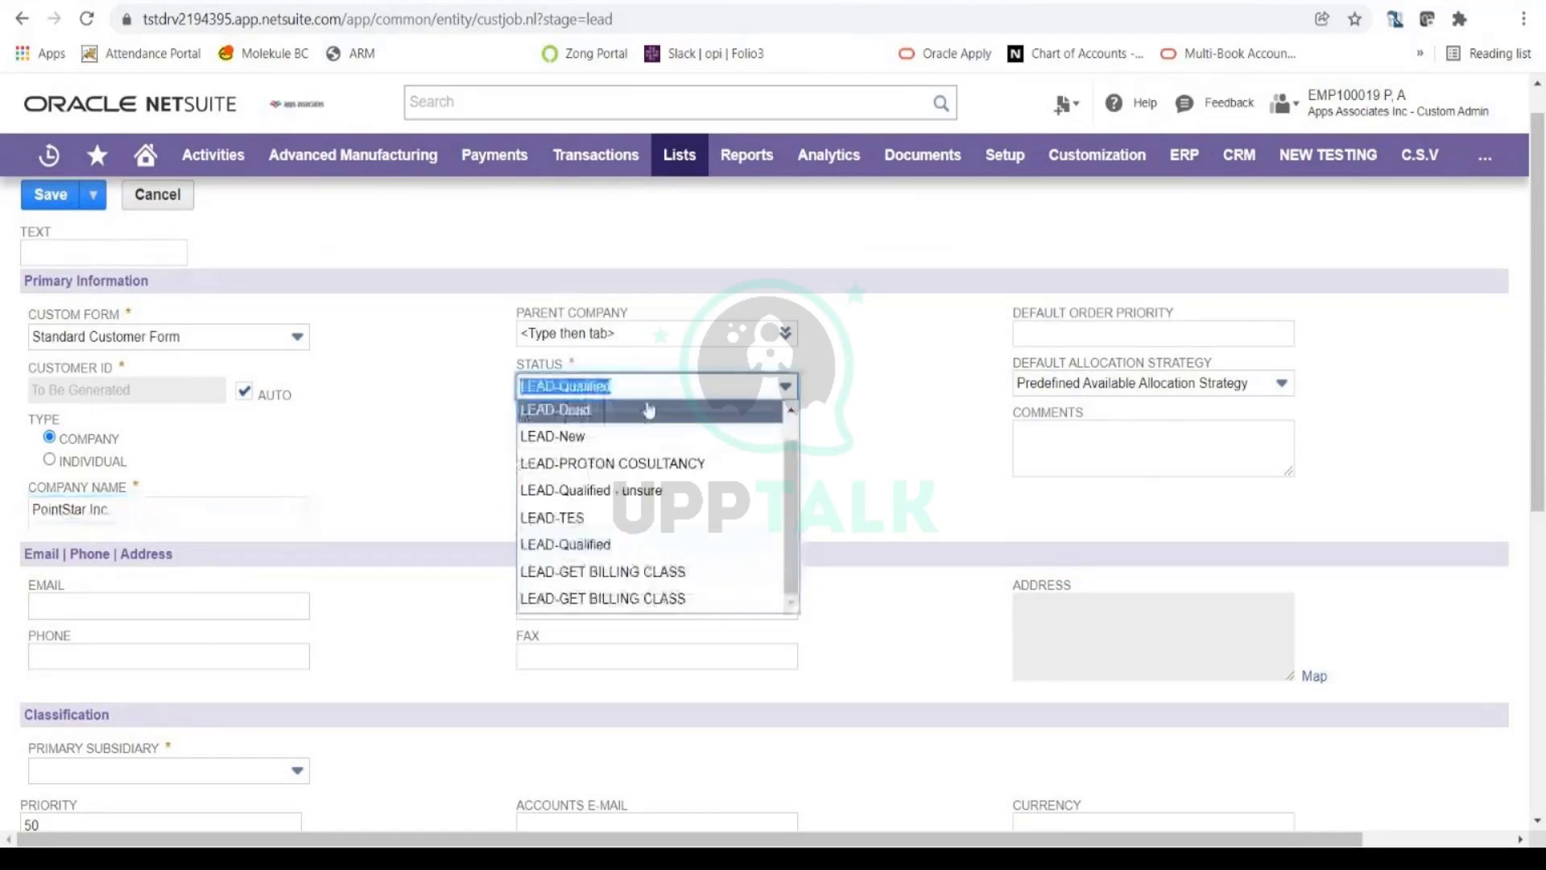
scroll(612, 475, "up", 1)
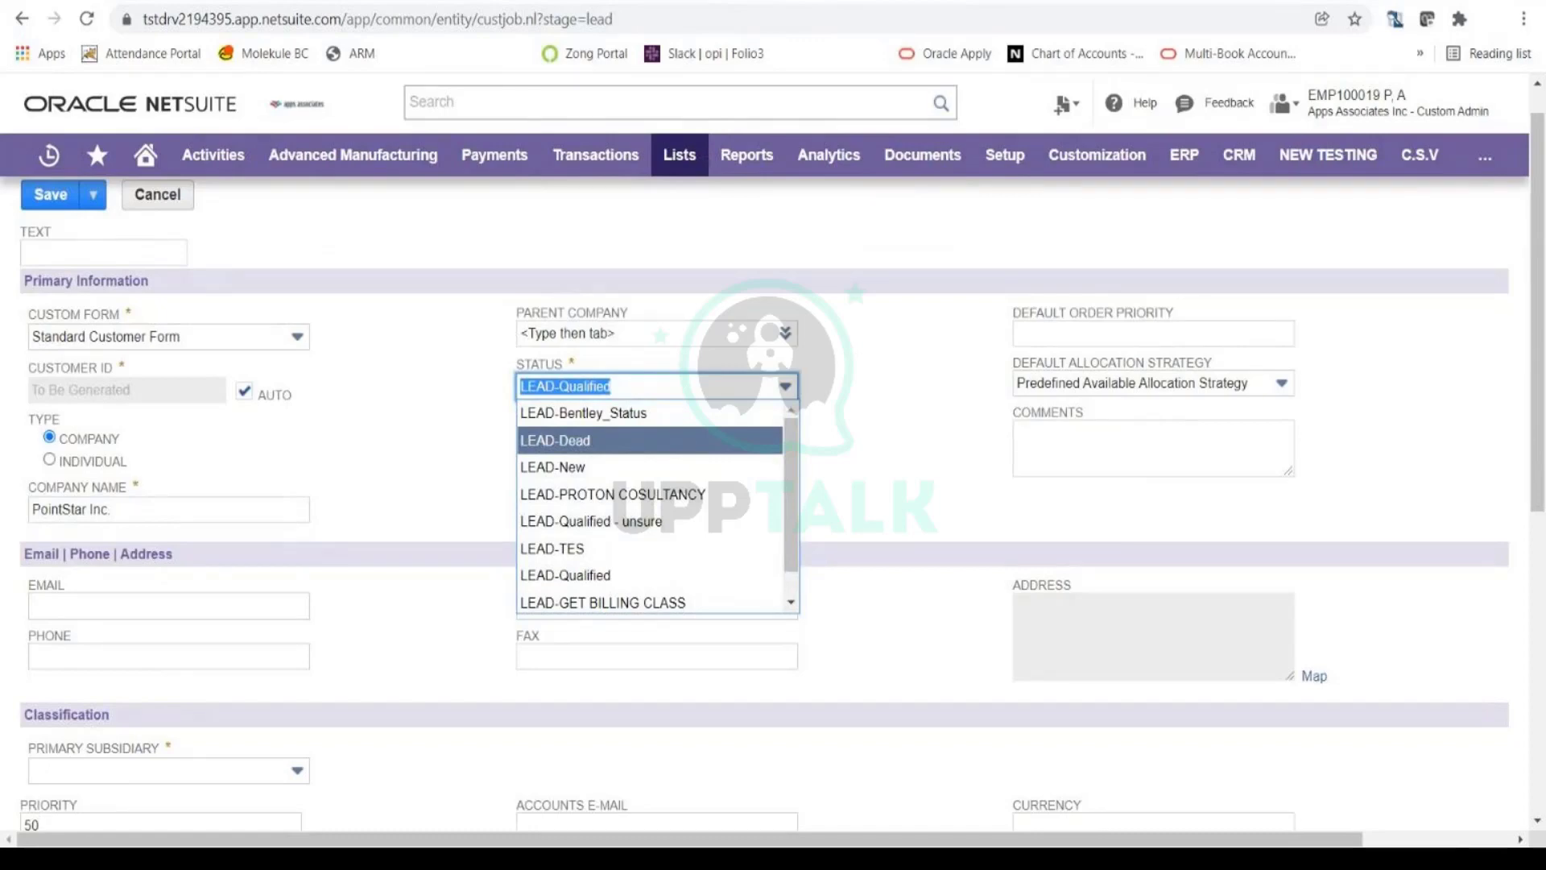
left_click(591, 469)
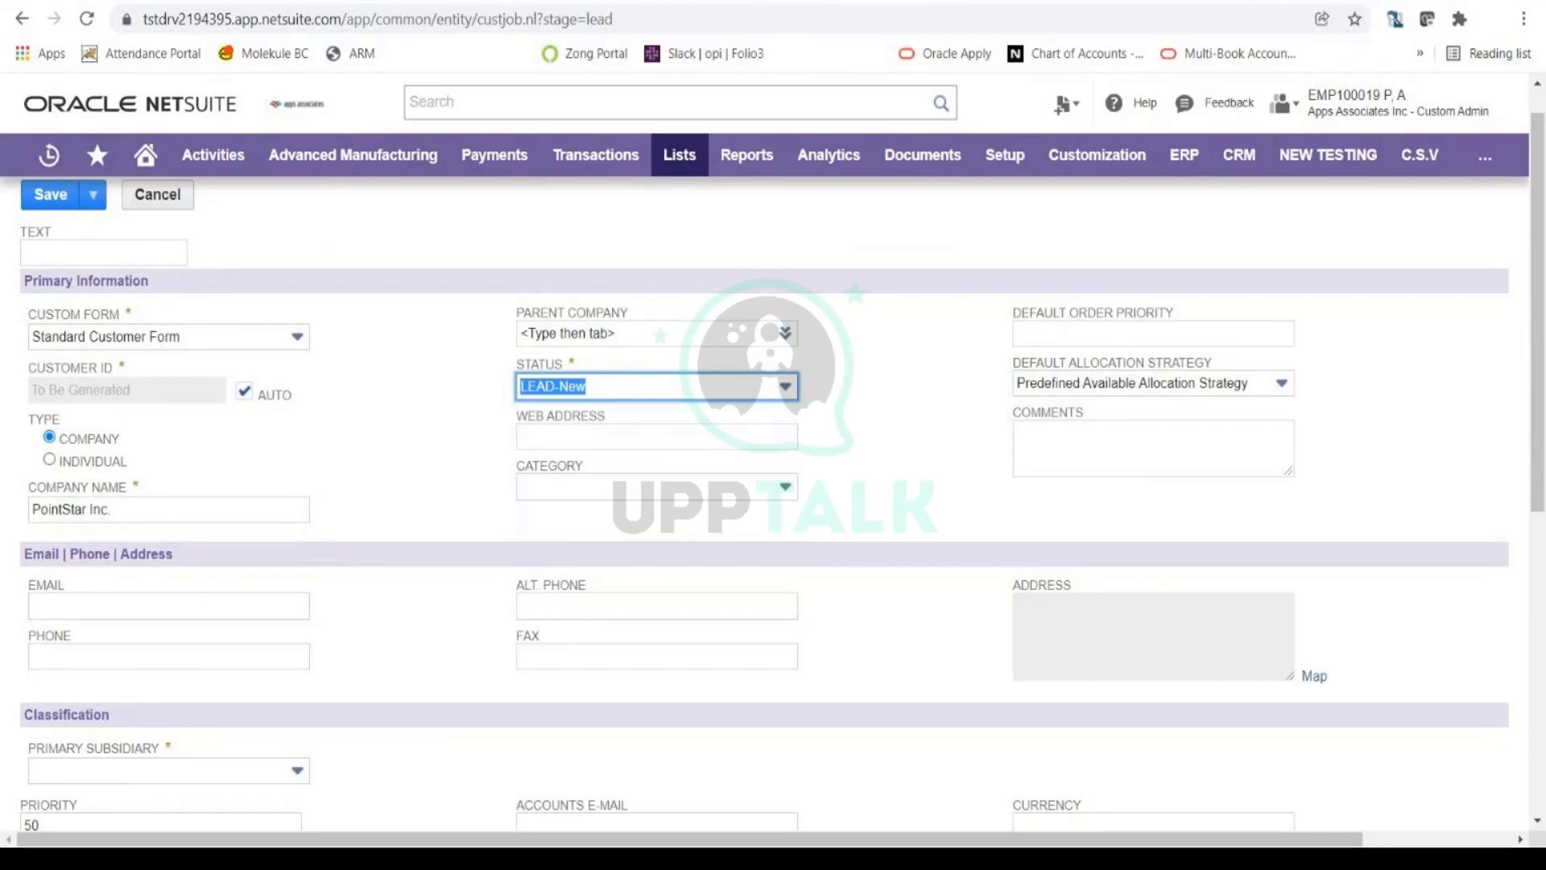
left_click(682, 394)
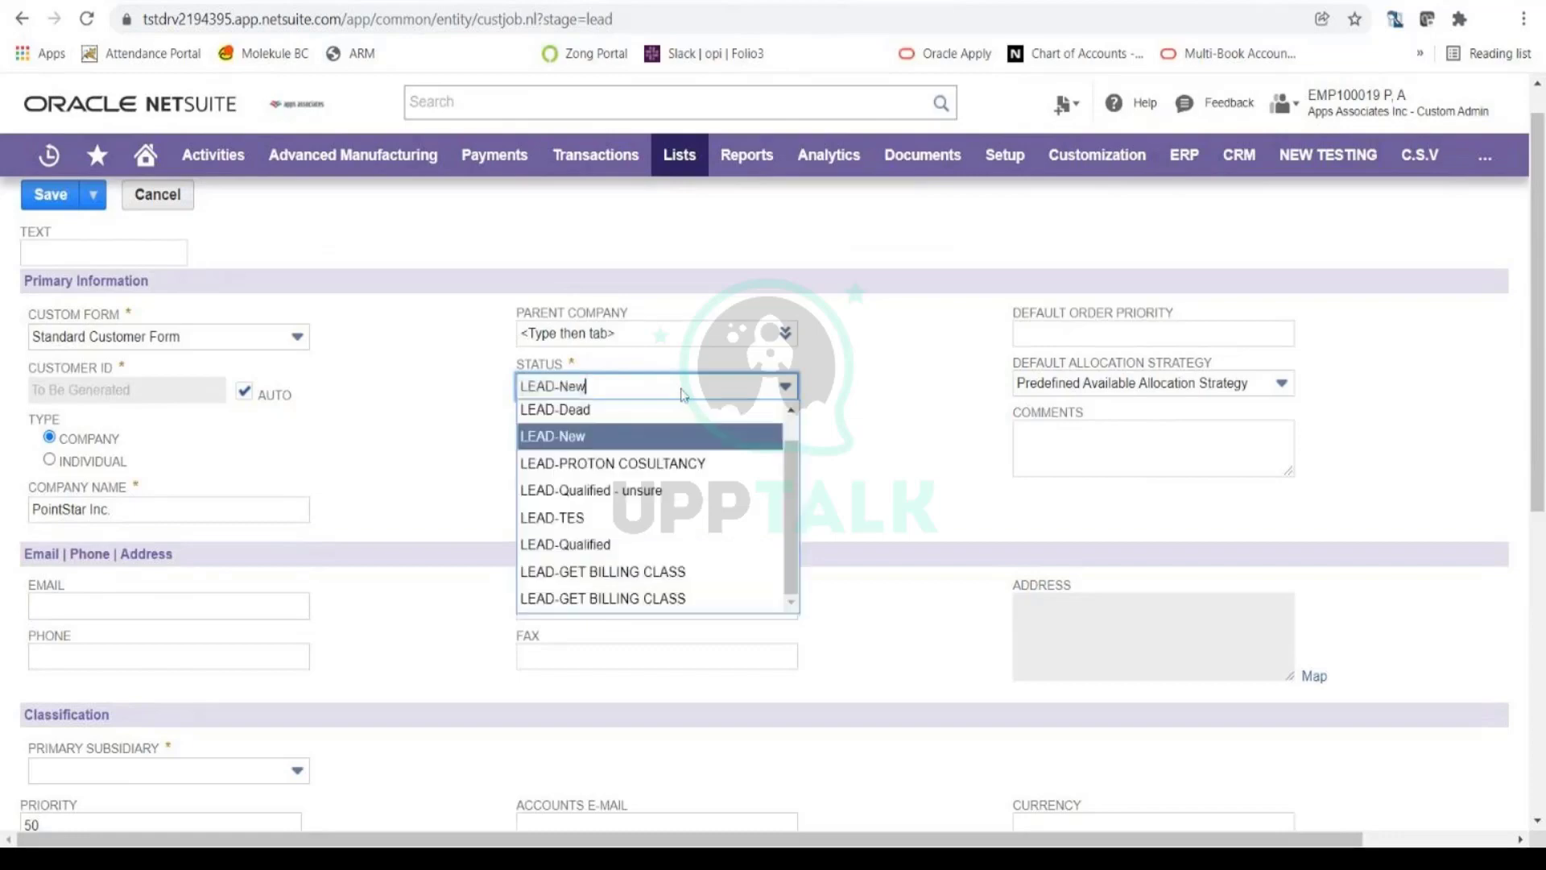
left_click(611, 544)
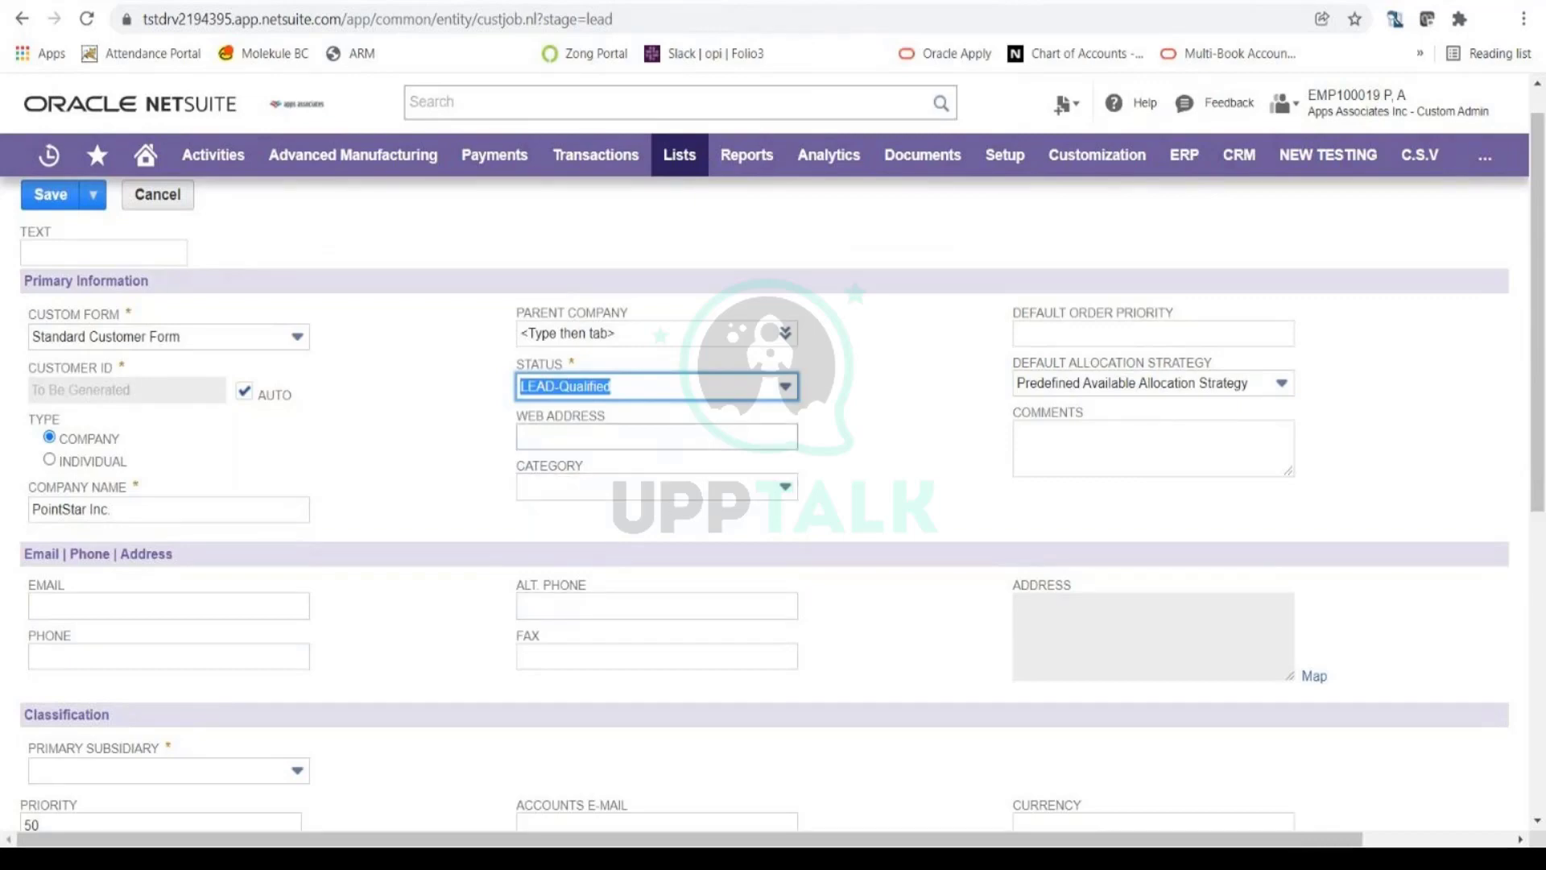
Look through the available lead categories and leave the category unselected
left_click(662, 488)
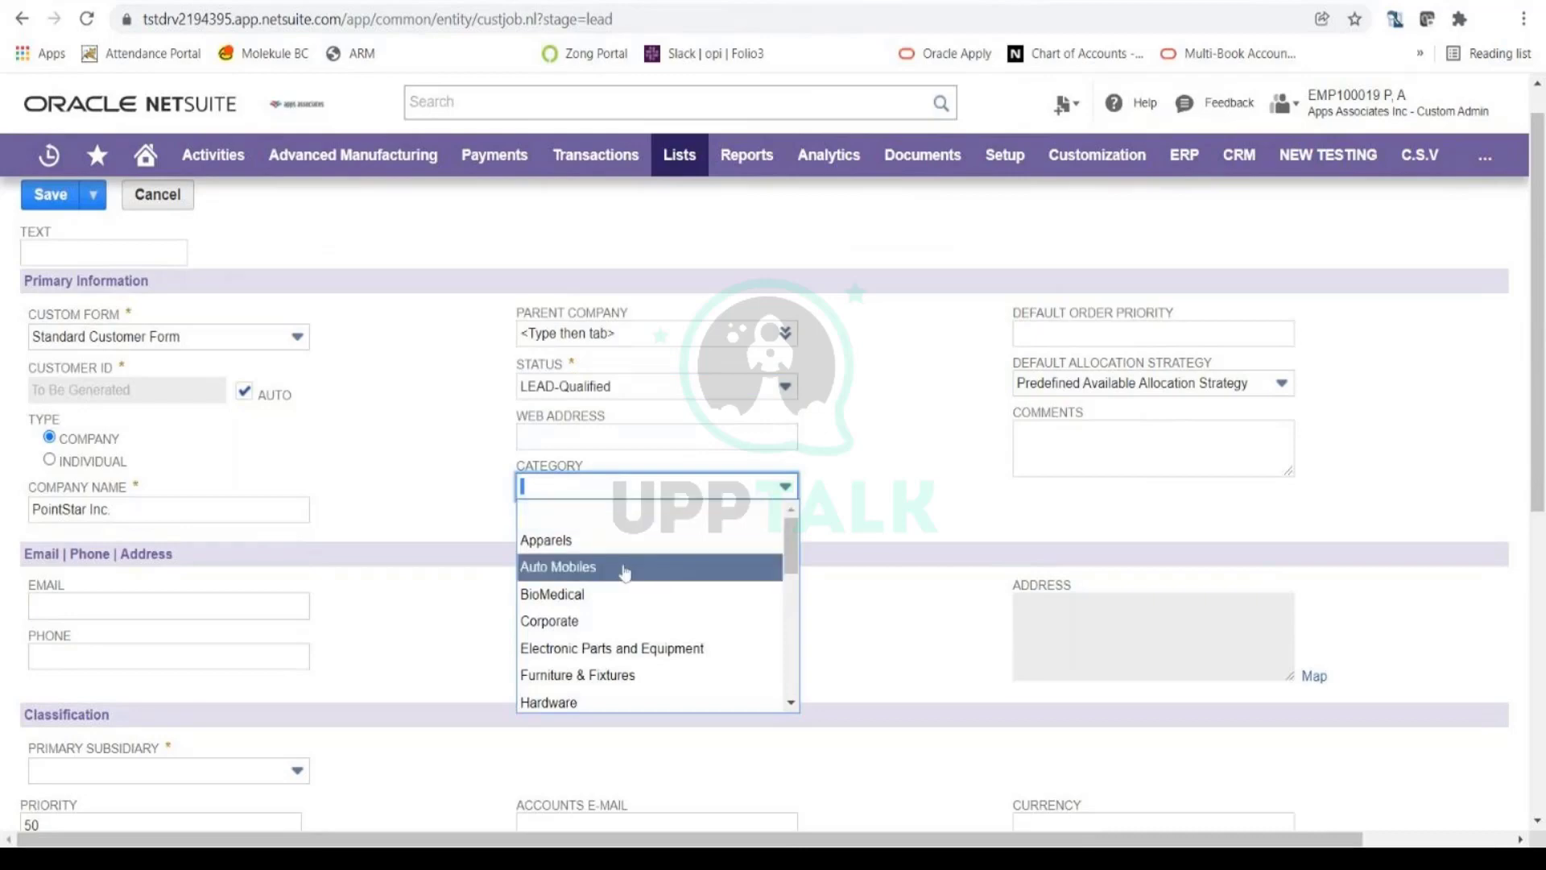
scroll(643, 575, "down", 3)
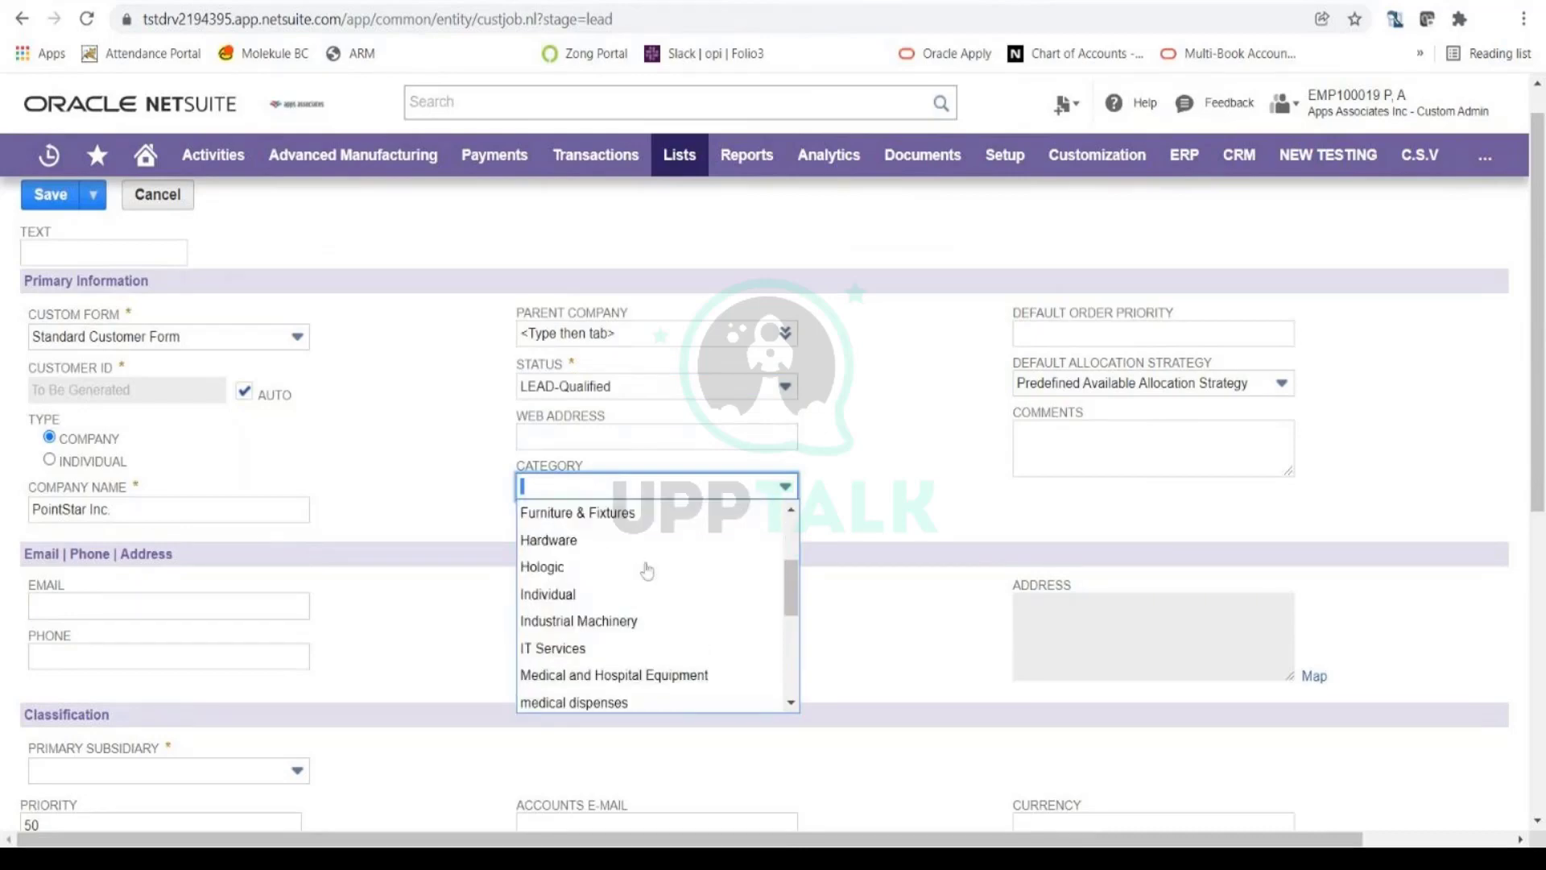
scroll(636, 563, "down", 5)
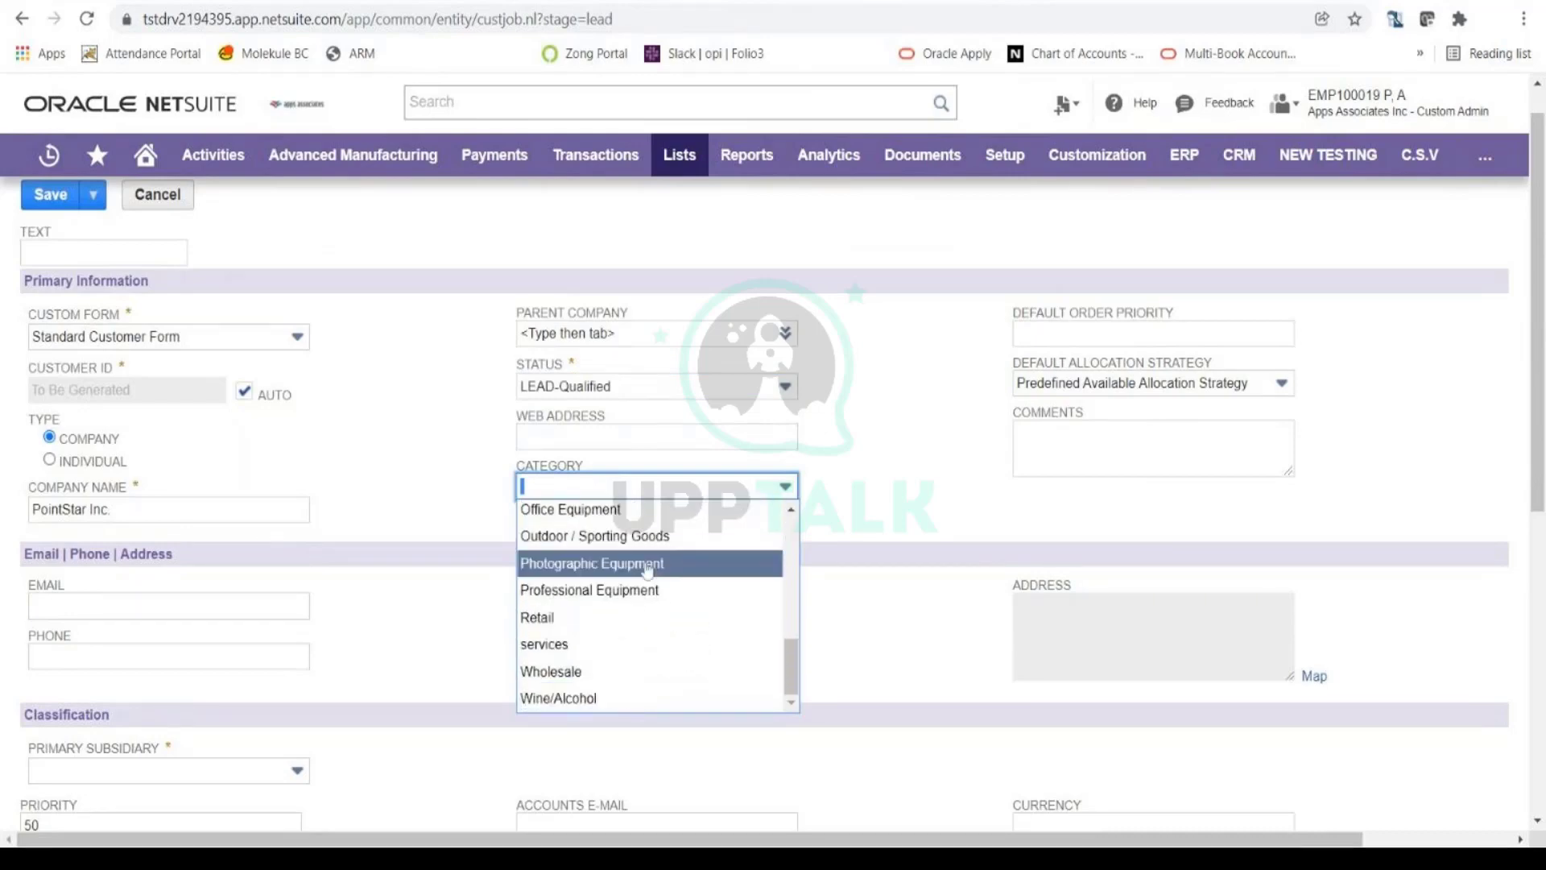
left_click(864, 524)
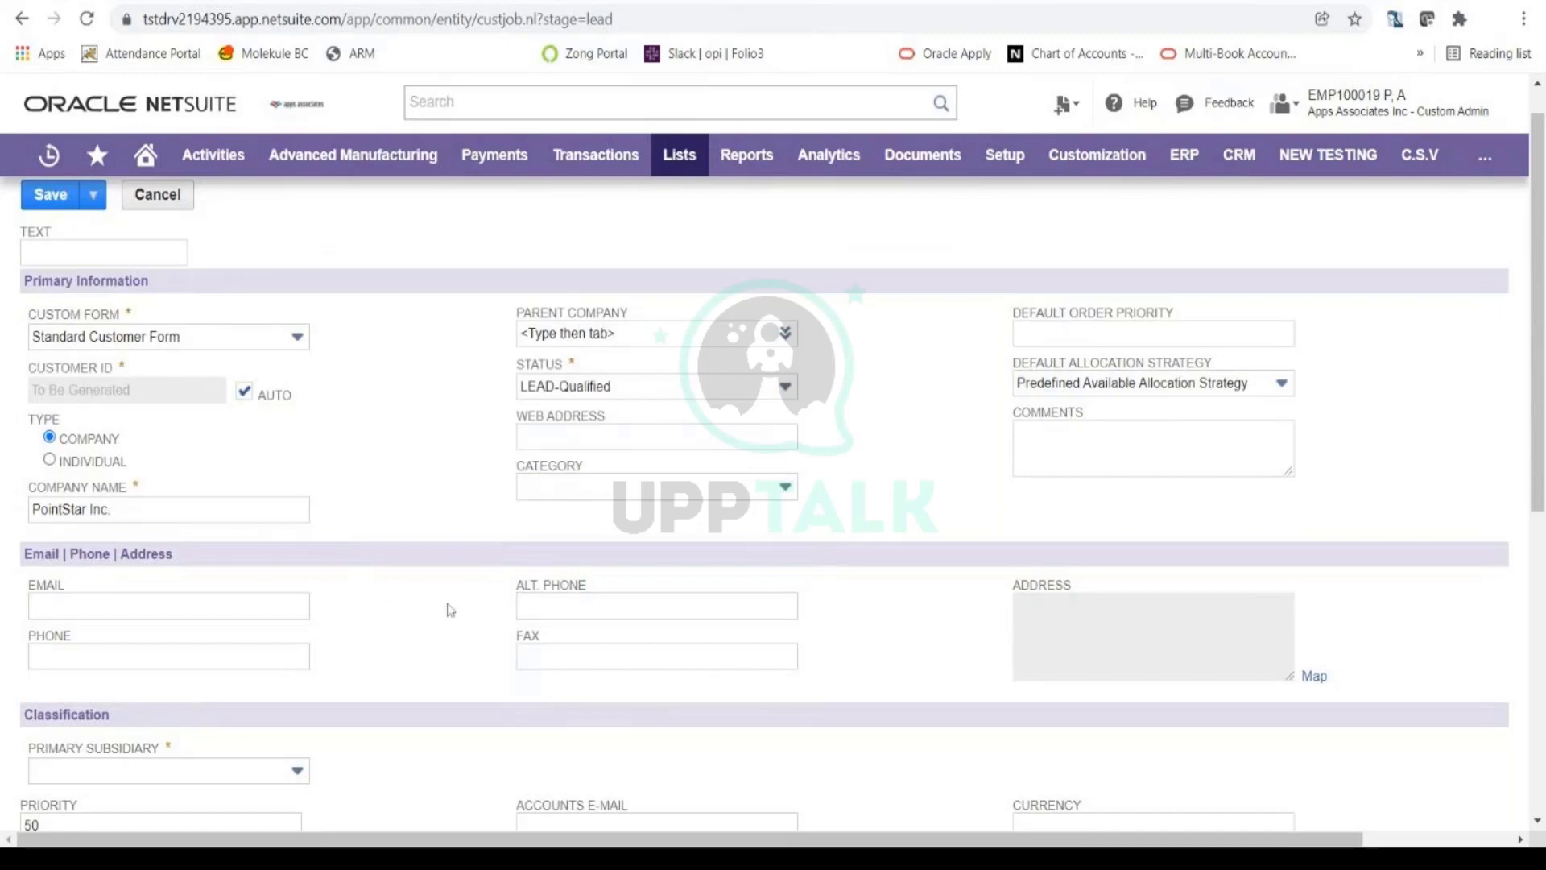
Set the lead's primary subsidiary to GTS CORP in the Classification section
scroll(457, 603, "down", 1)
scroll(456, 603, "down", 1)
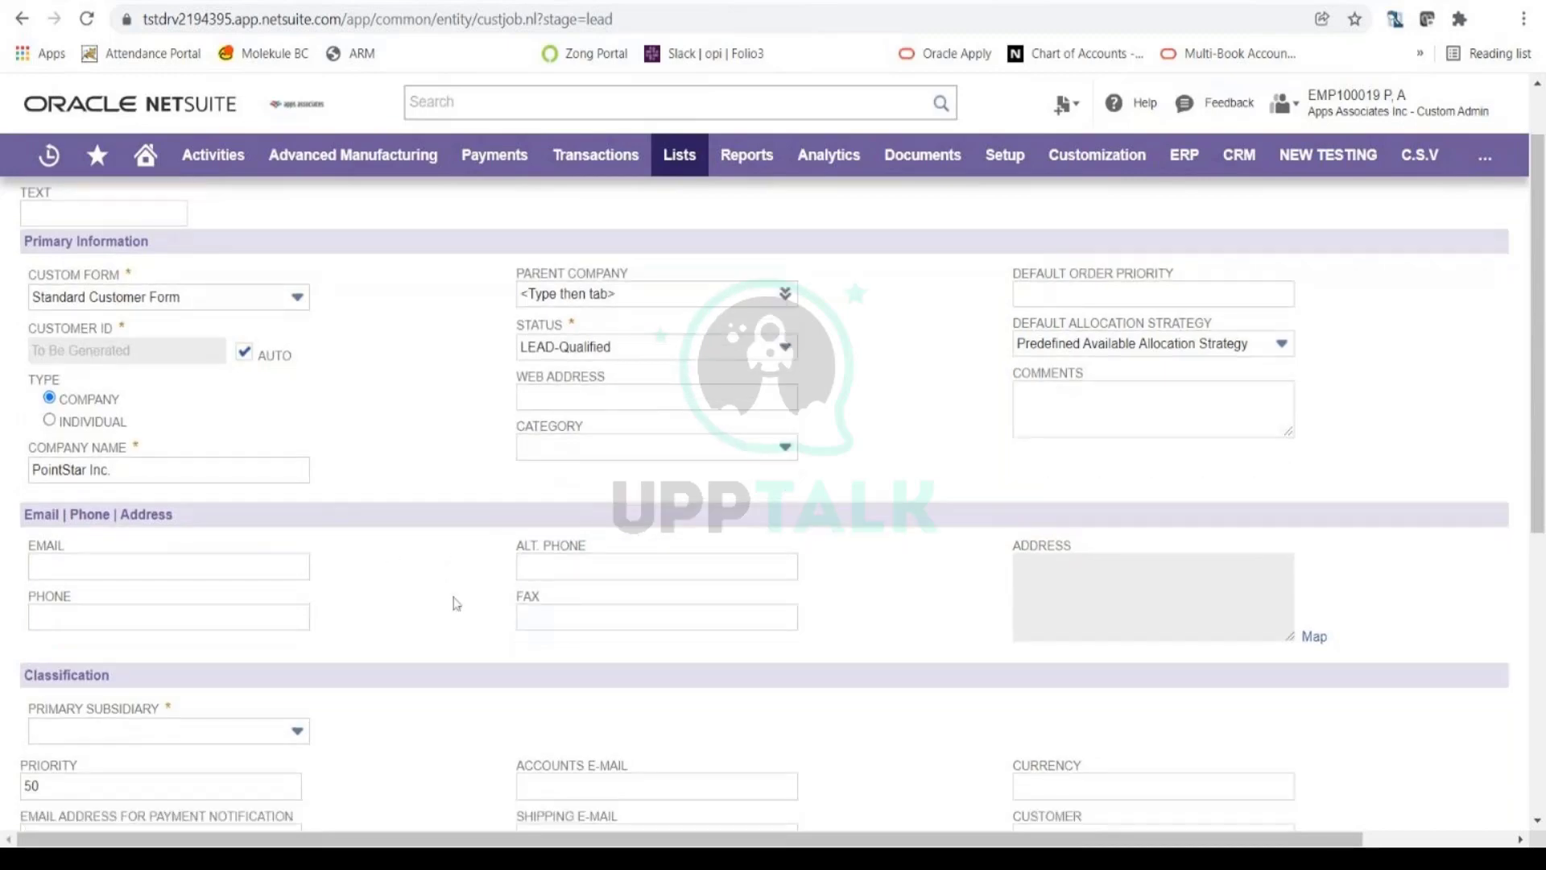
scroll(456, 603, "down", 1)
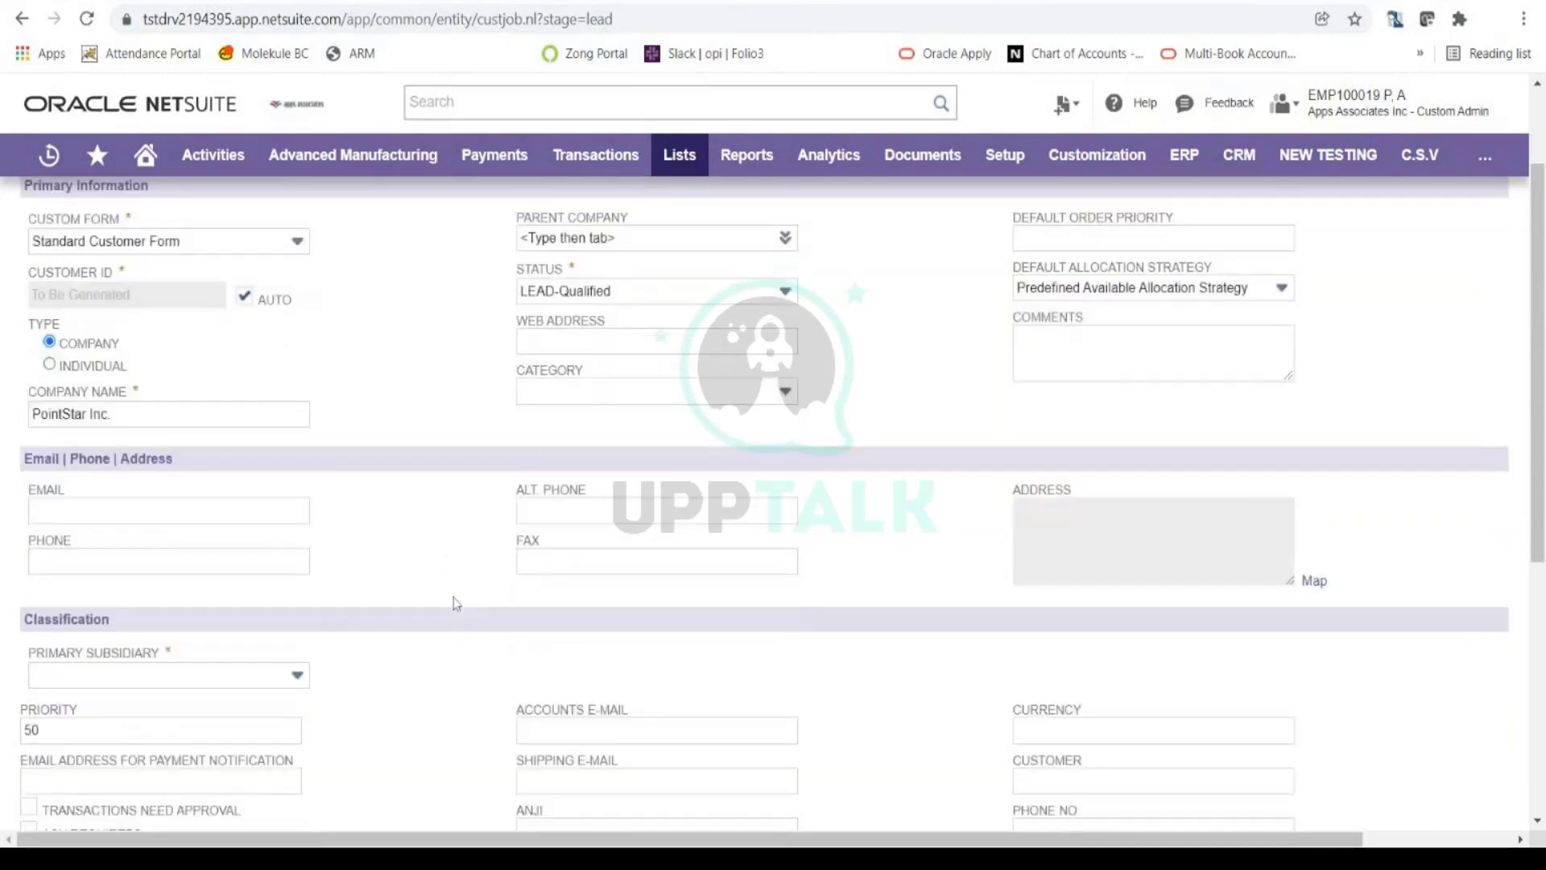
scroll(456, 603, "down", 1)
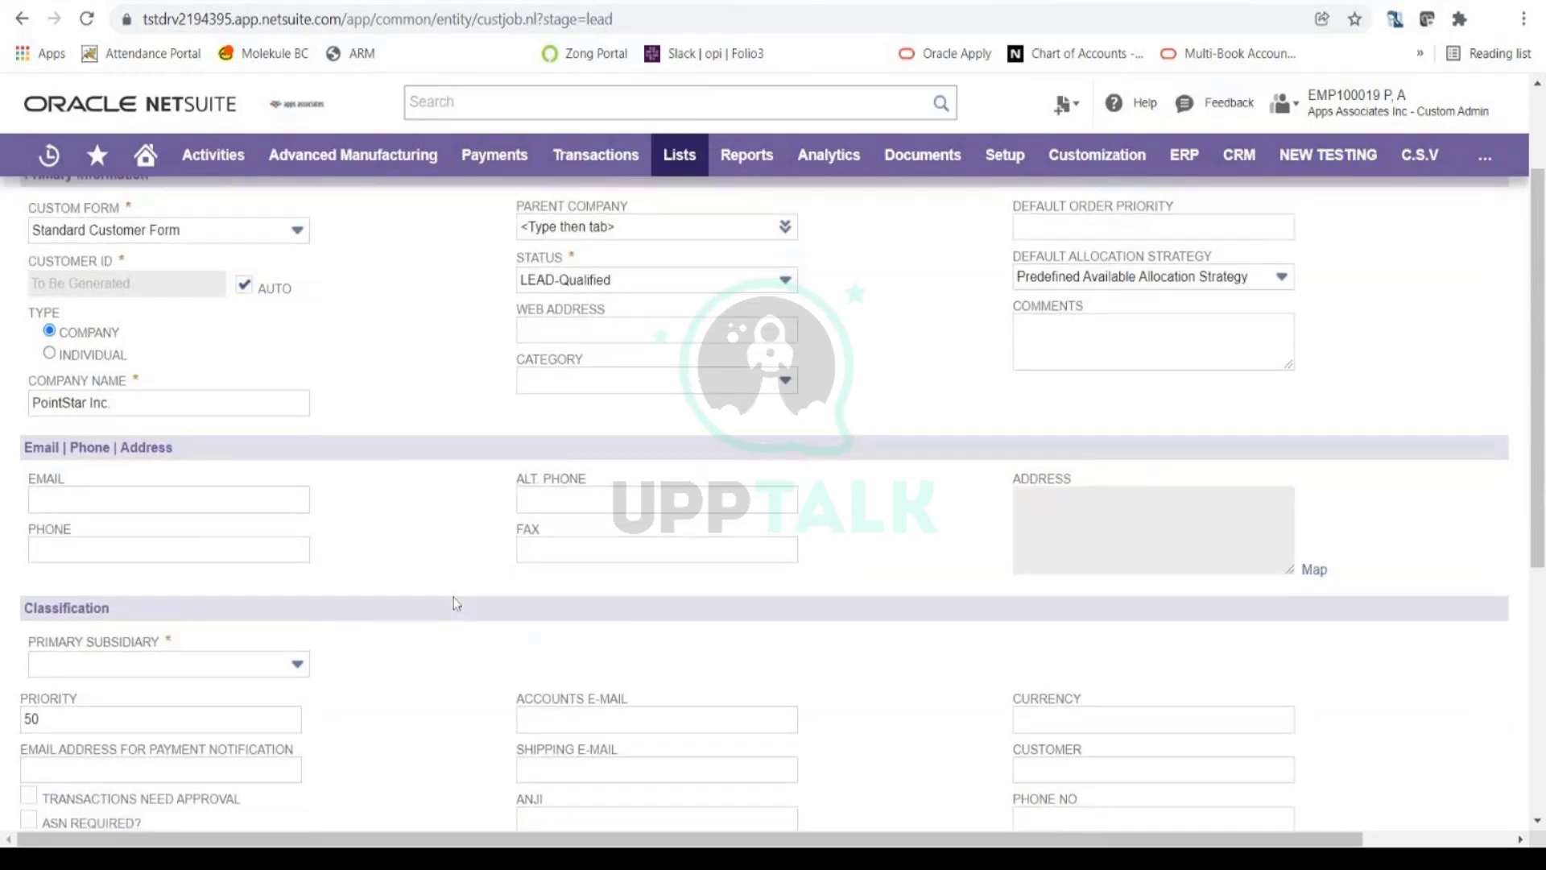
left_click(278, 665)
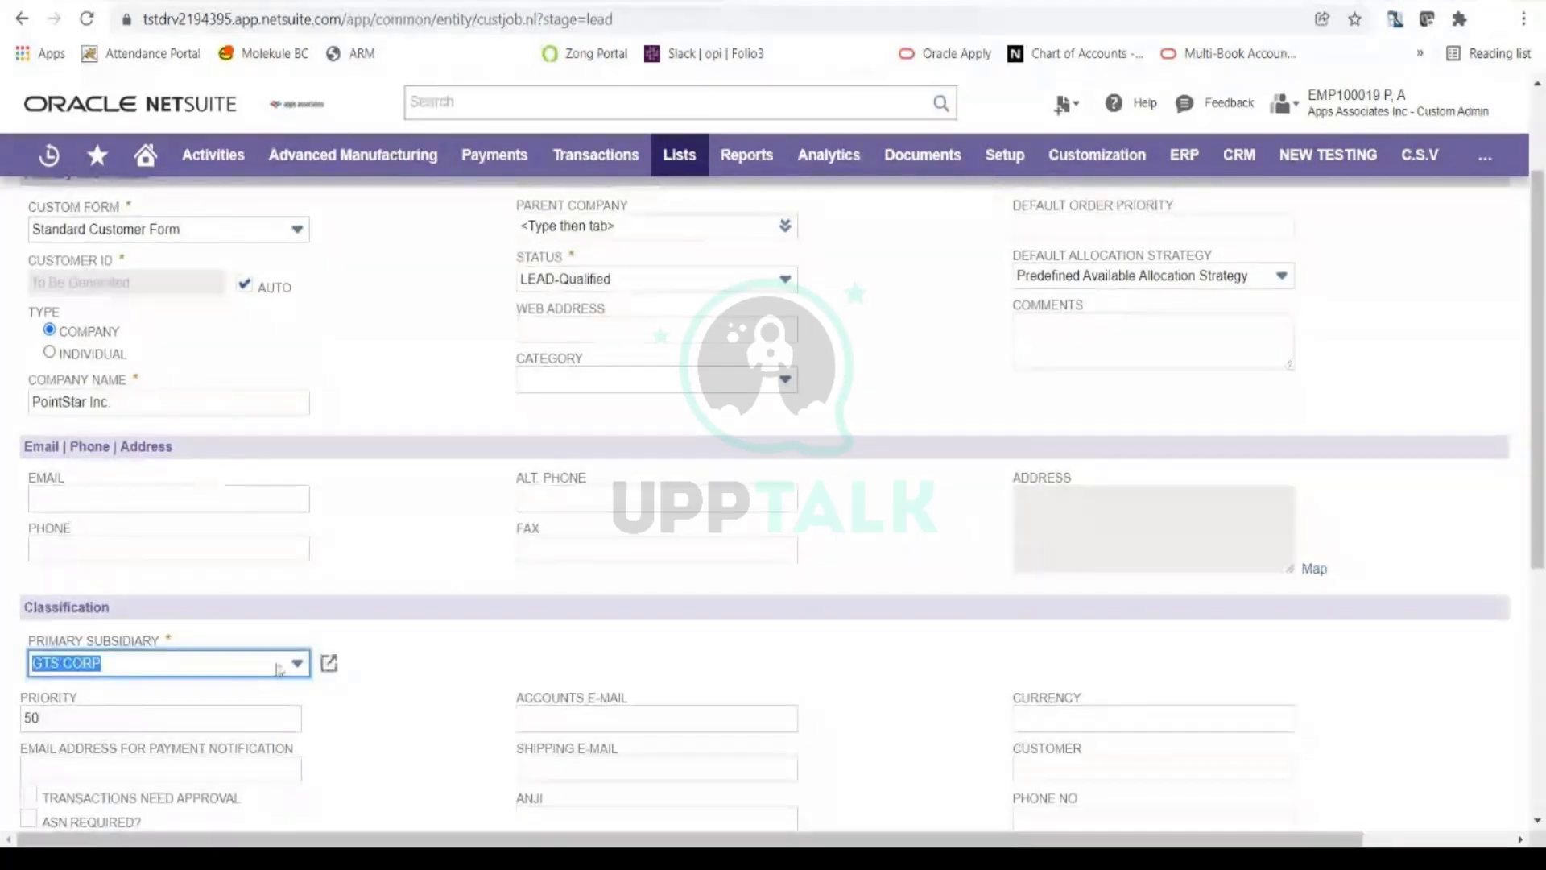
left_click(278, 666)
left_click(153, 462)
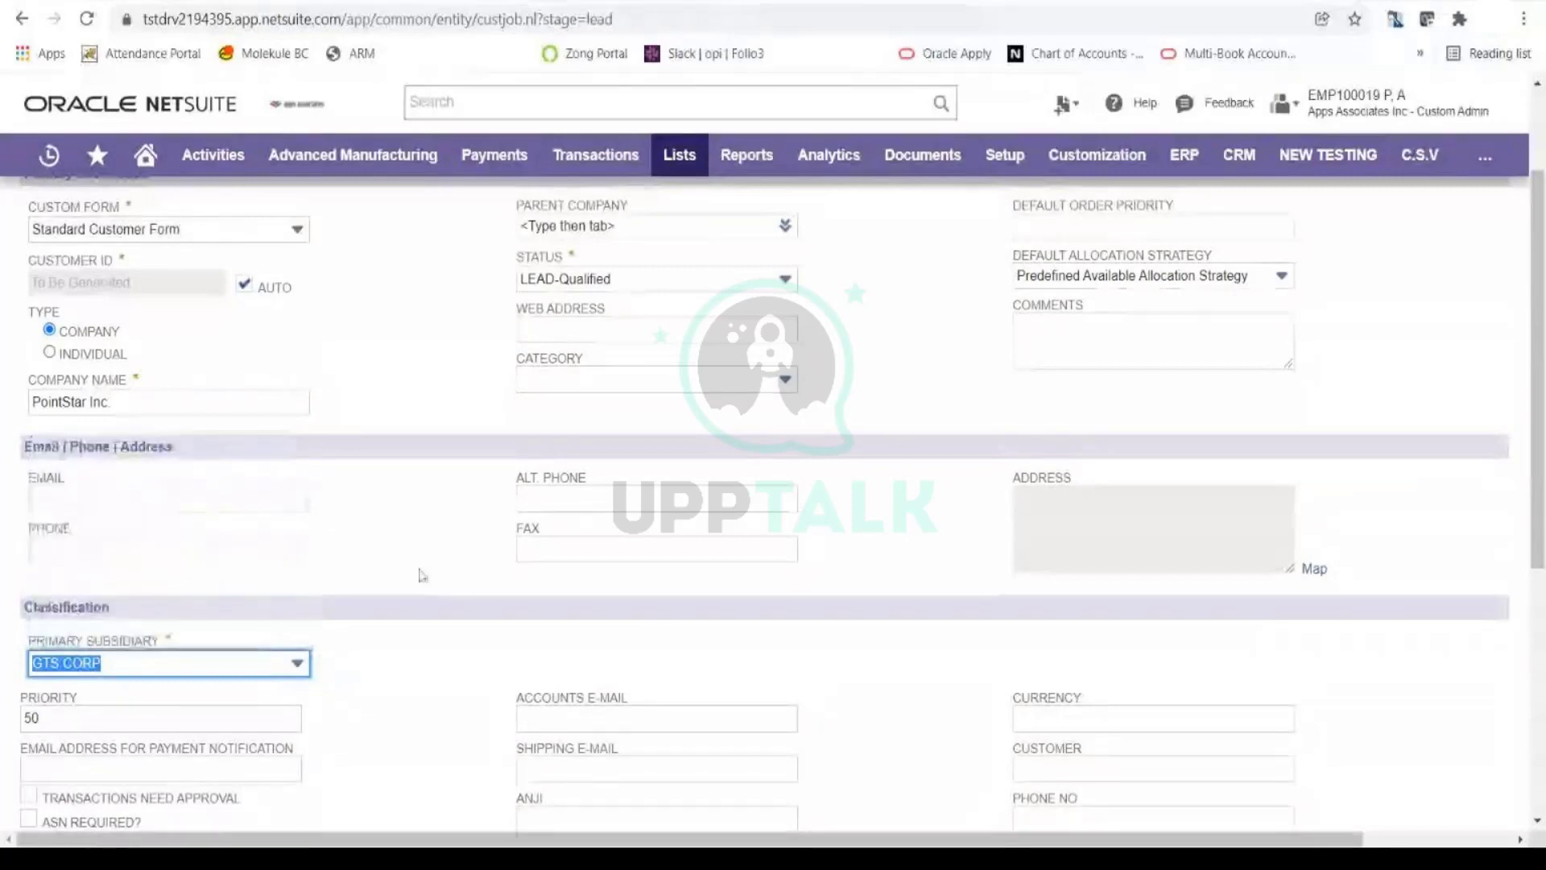
Examine the contact entry line among the lead's relationships
scroll(427, 577, "down", 3)
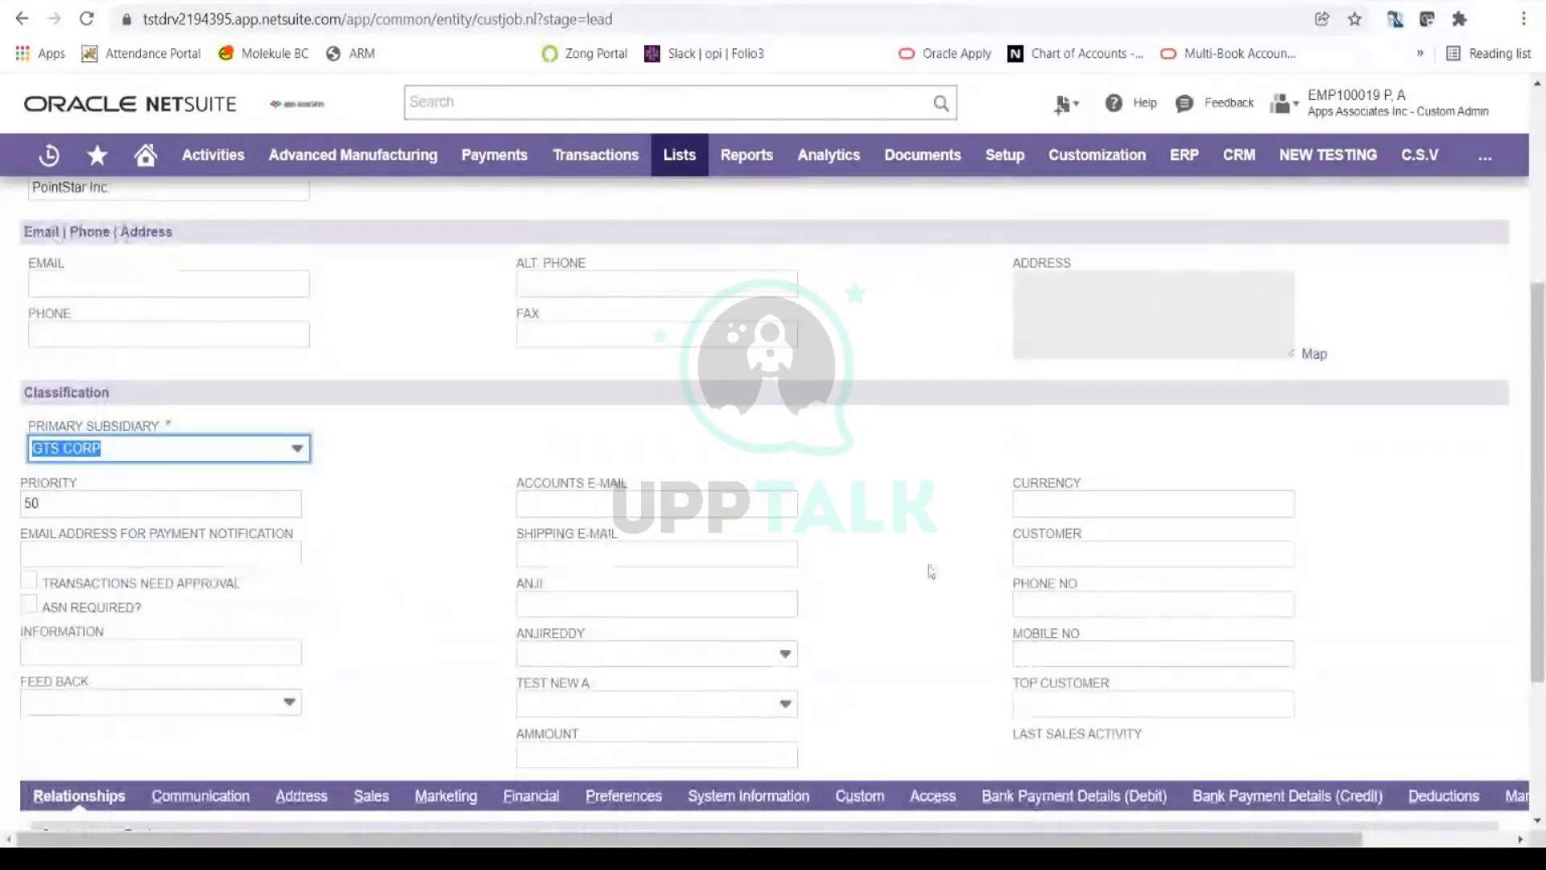
scroll(973, 587, "down", 3)
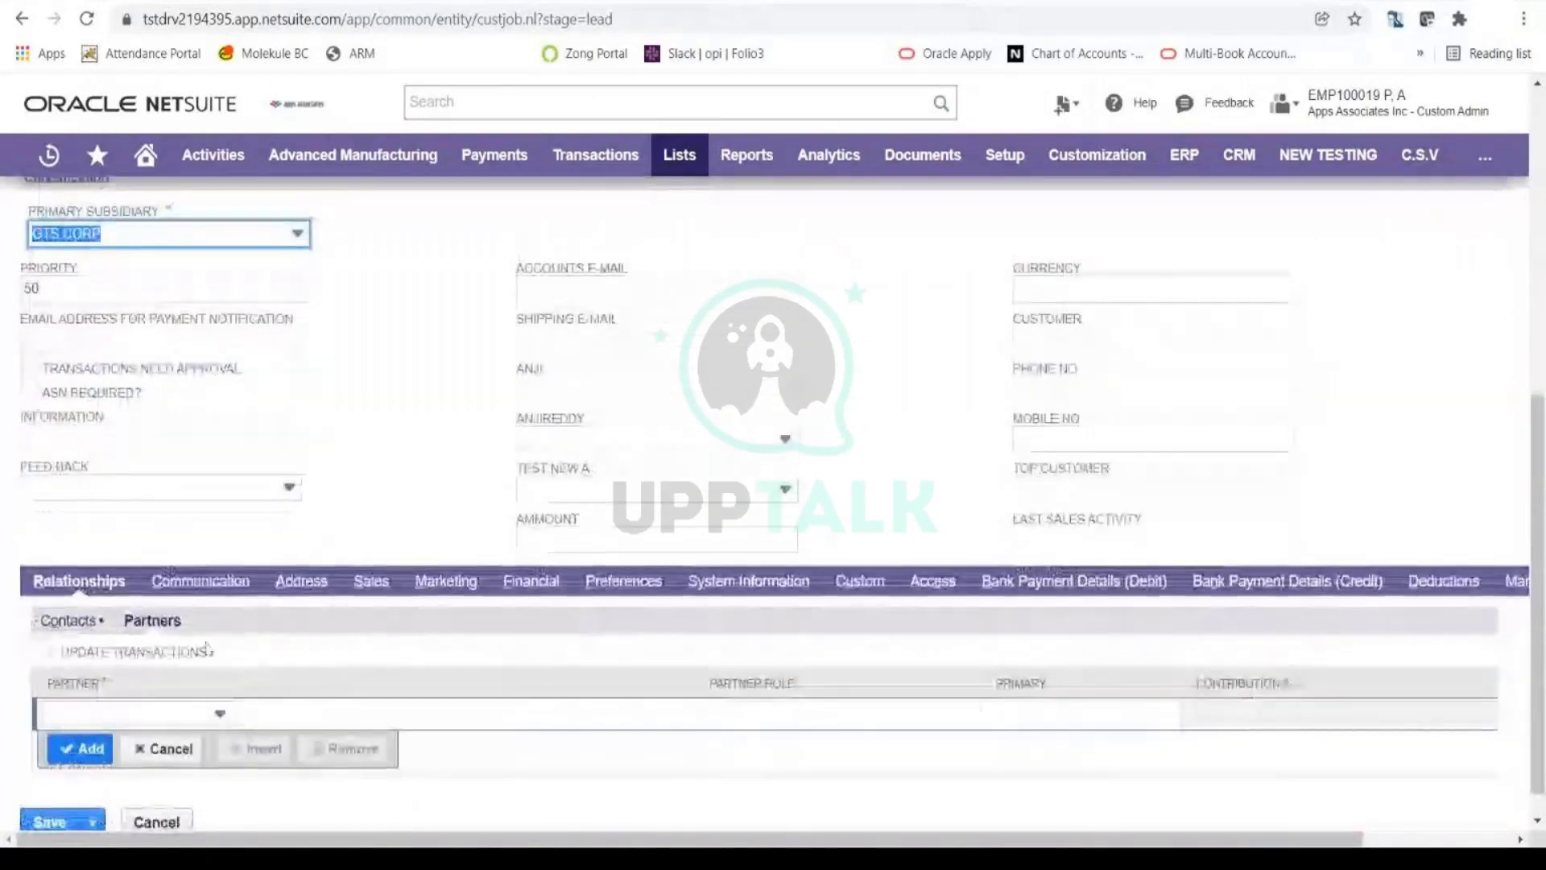
left_click(68, 621)
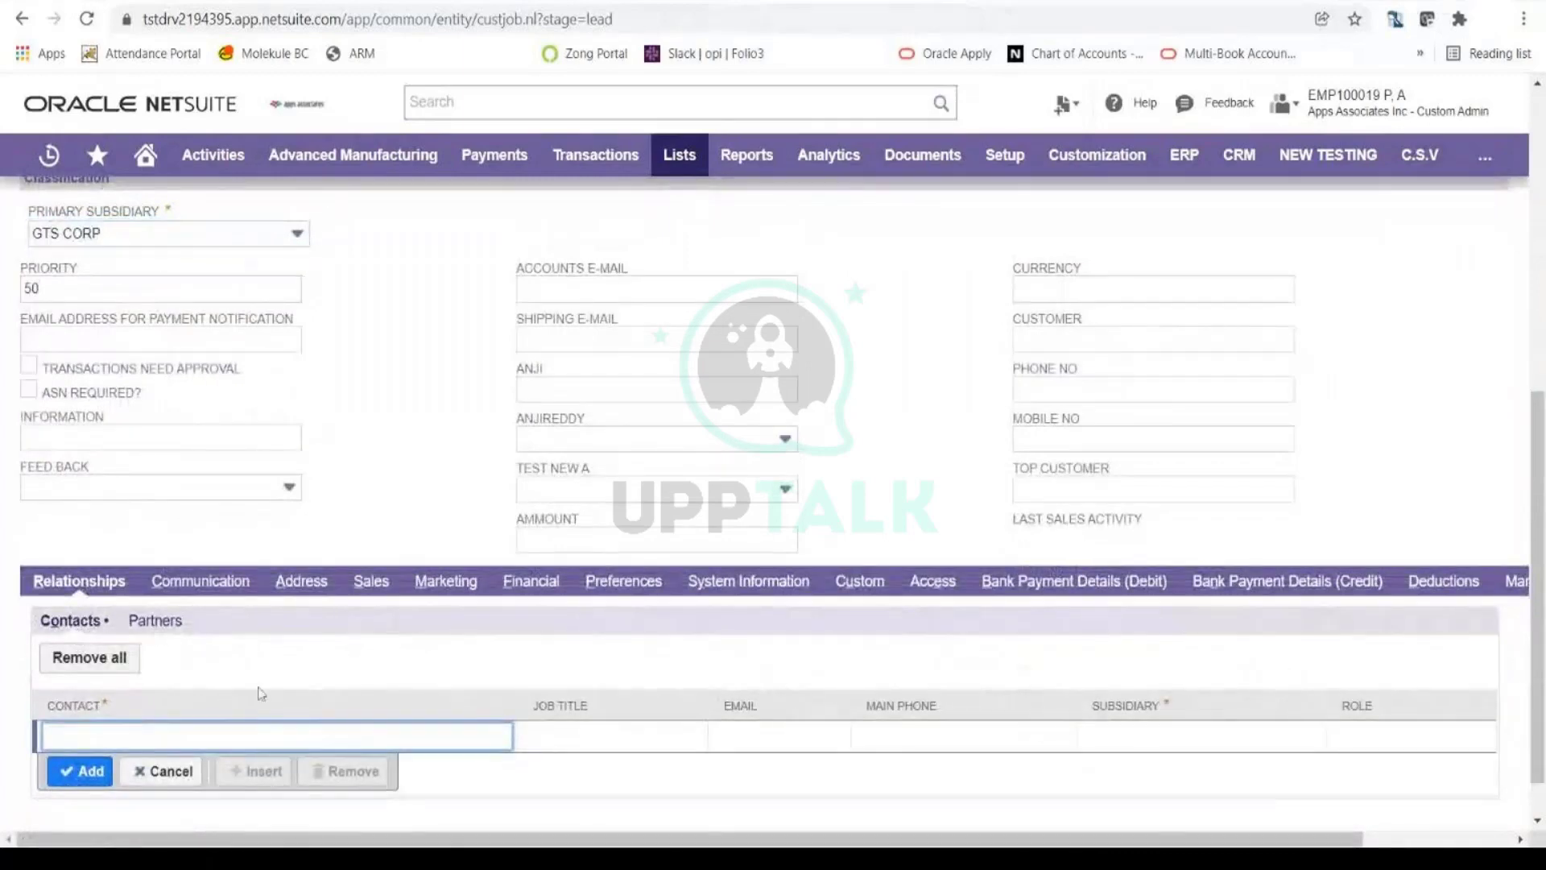
scroll(262, 694, "up", 8)
scroll(172, 621, "down", 8)
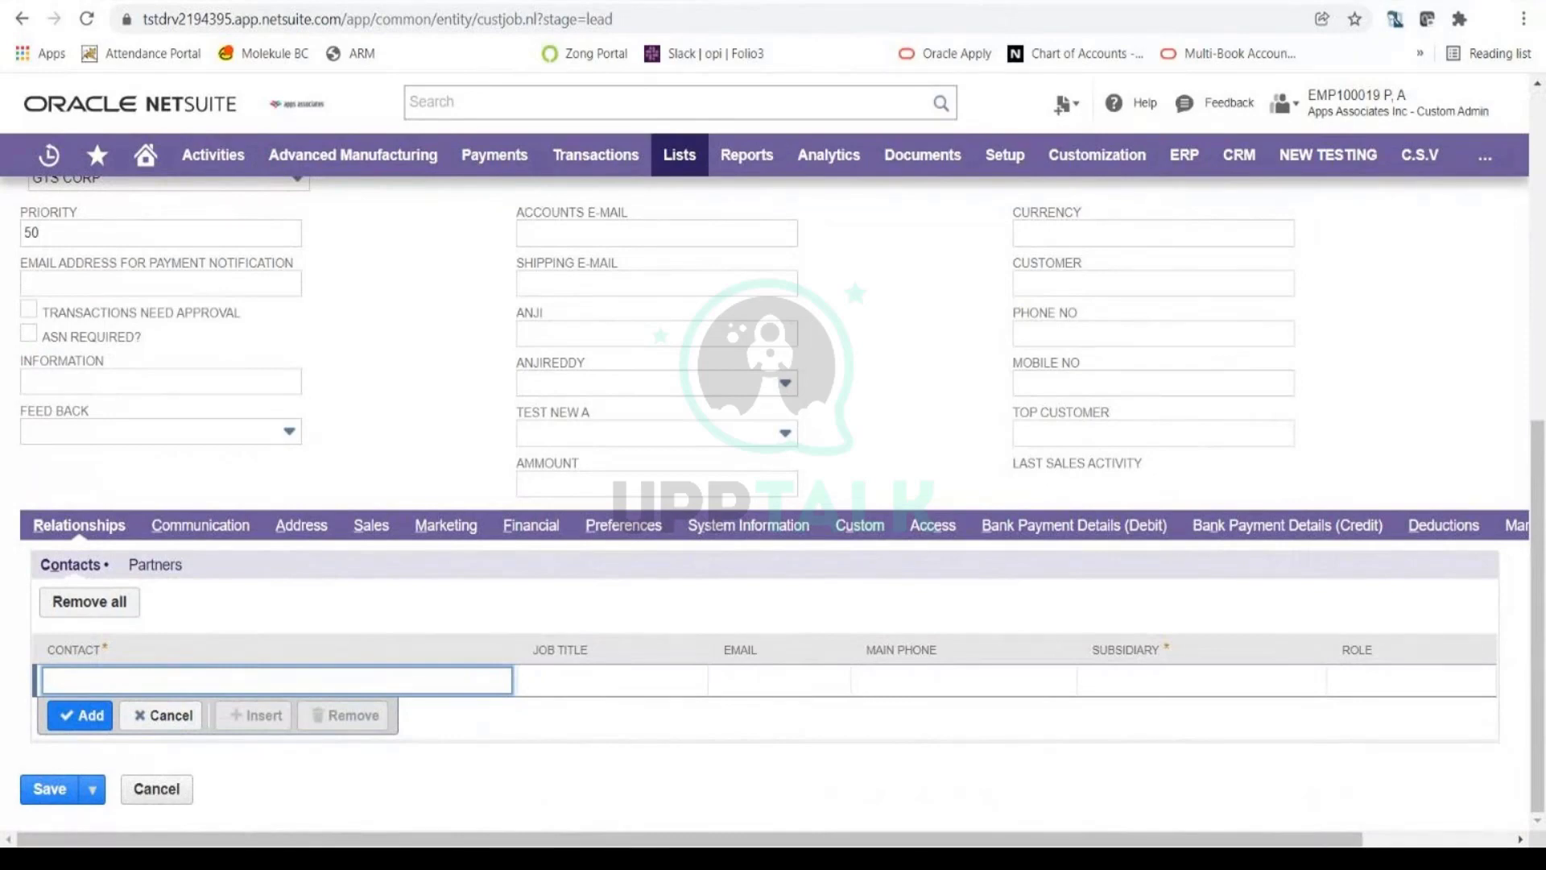
Review the phone call, task, file and user note entry lines in the lead's communication records
left_click(238, 519)
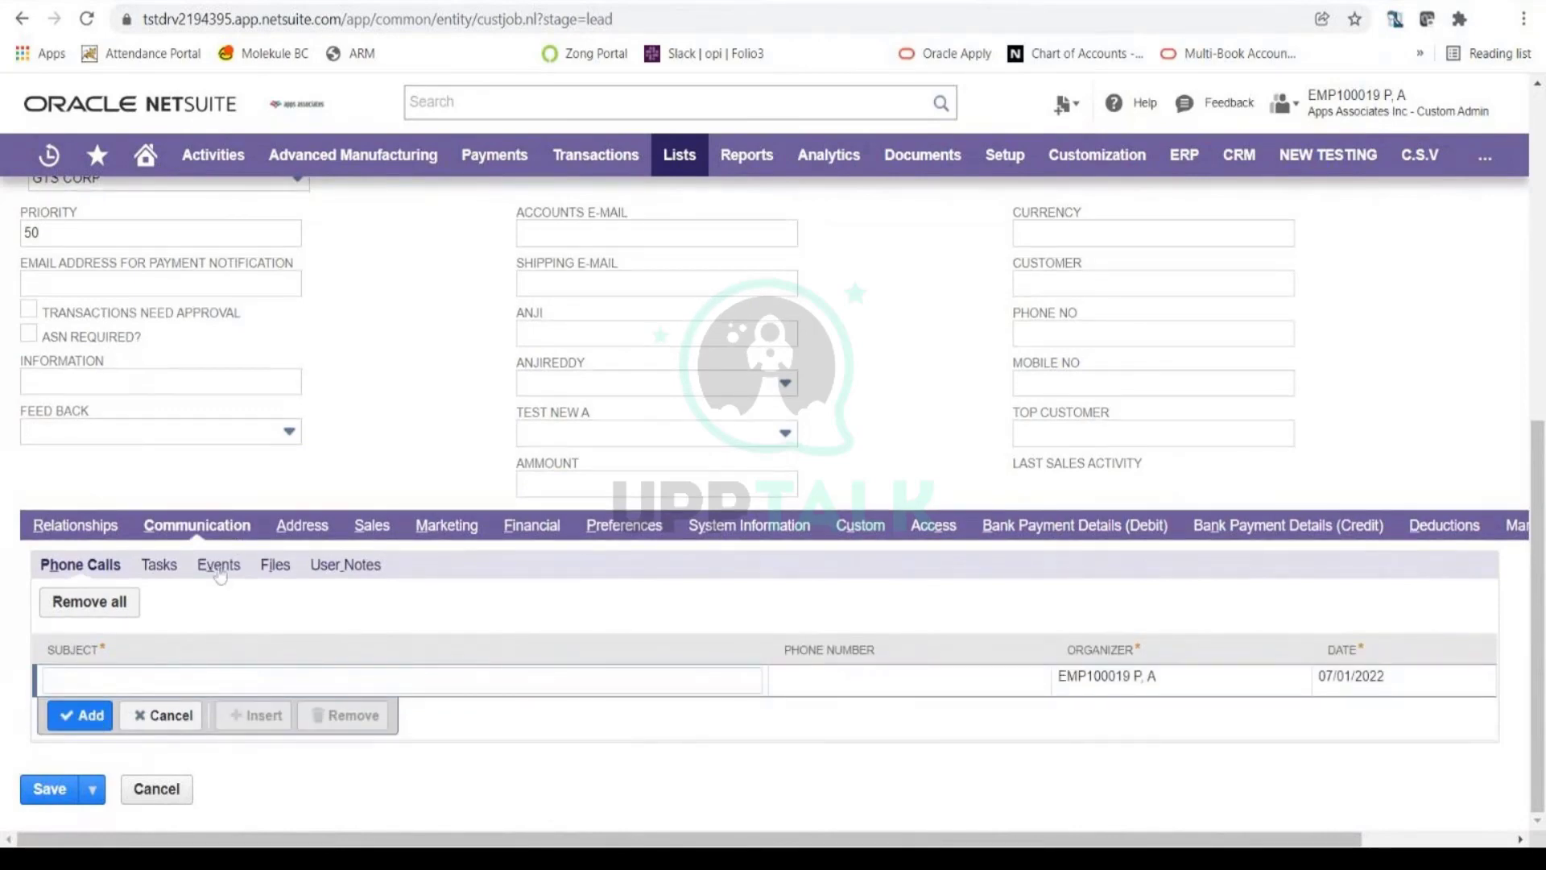
left_click(161, 573)
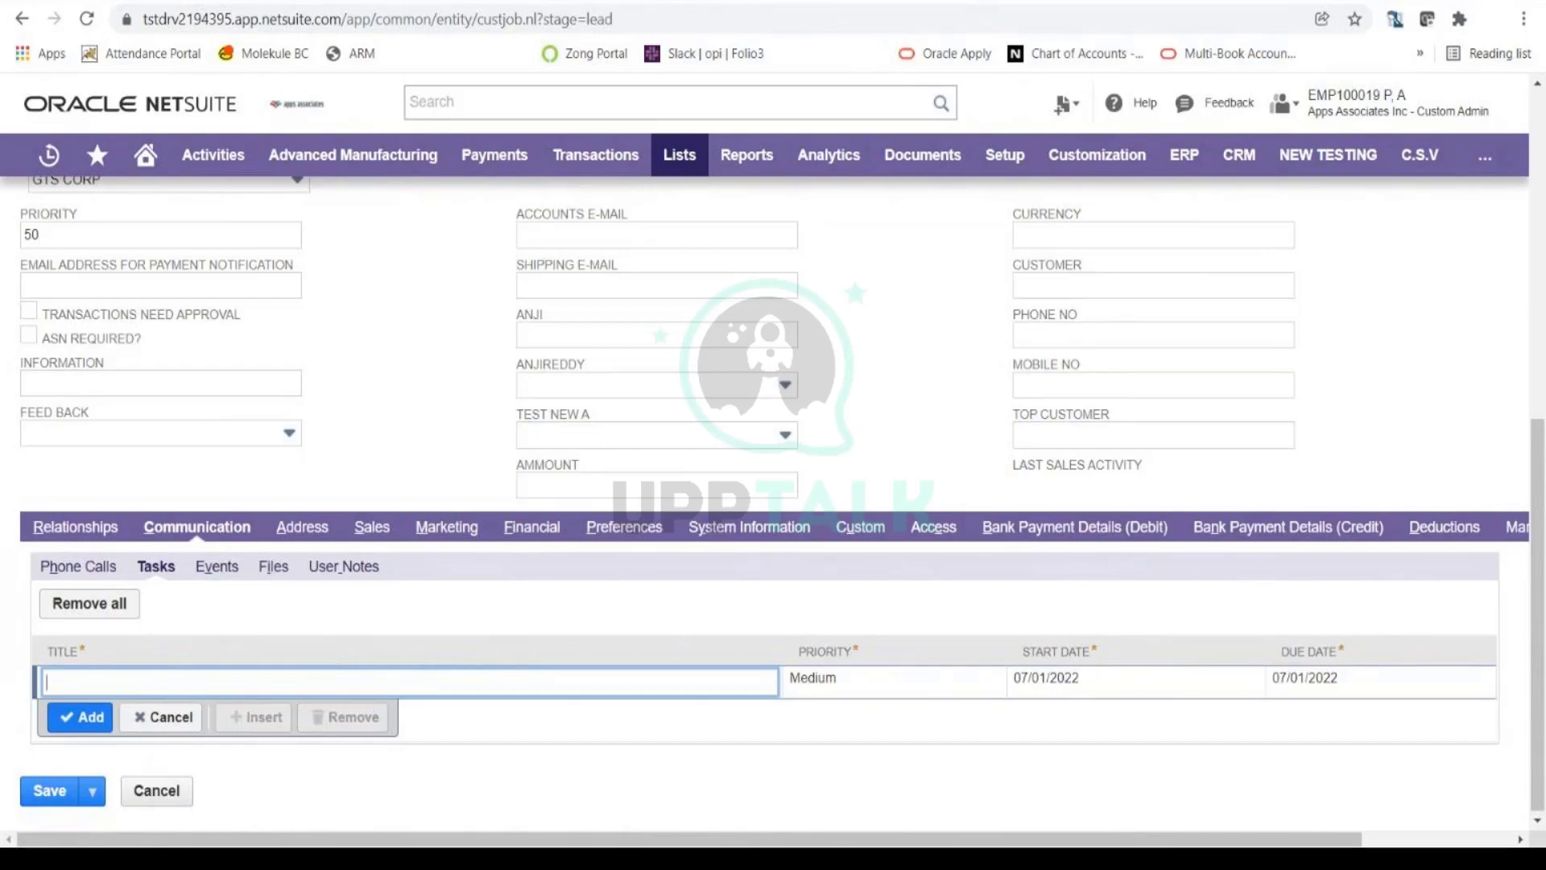
left_click(275, 573)
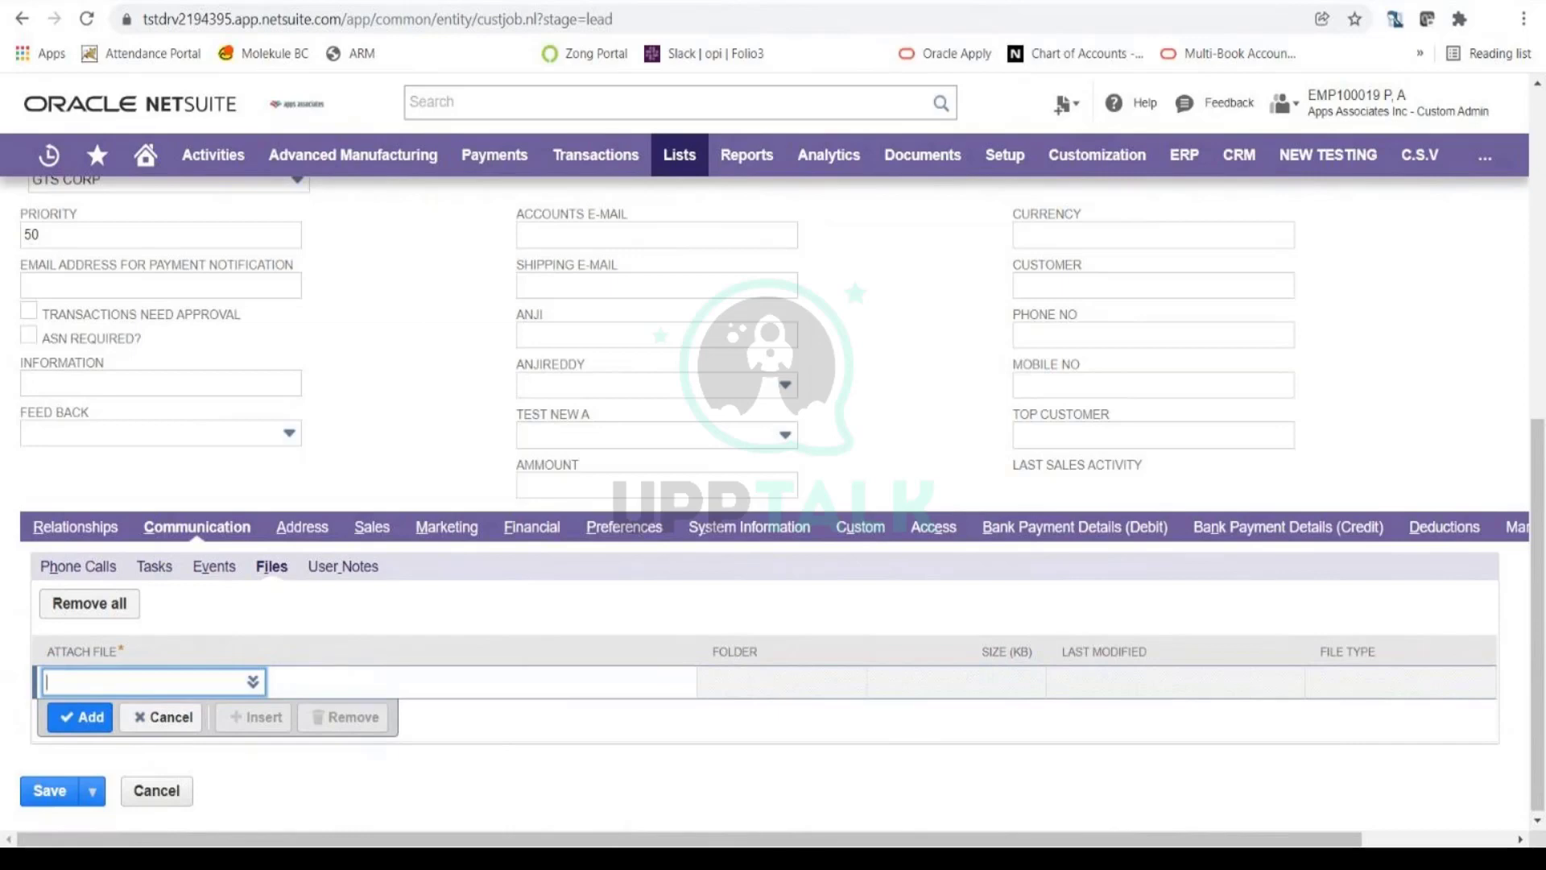
left_click(343, 569)
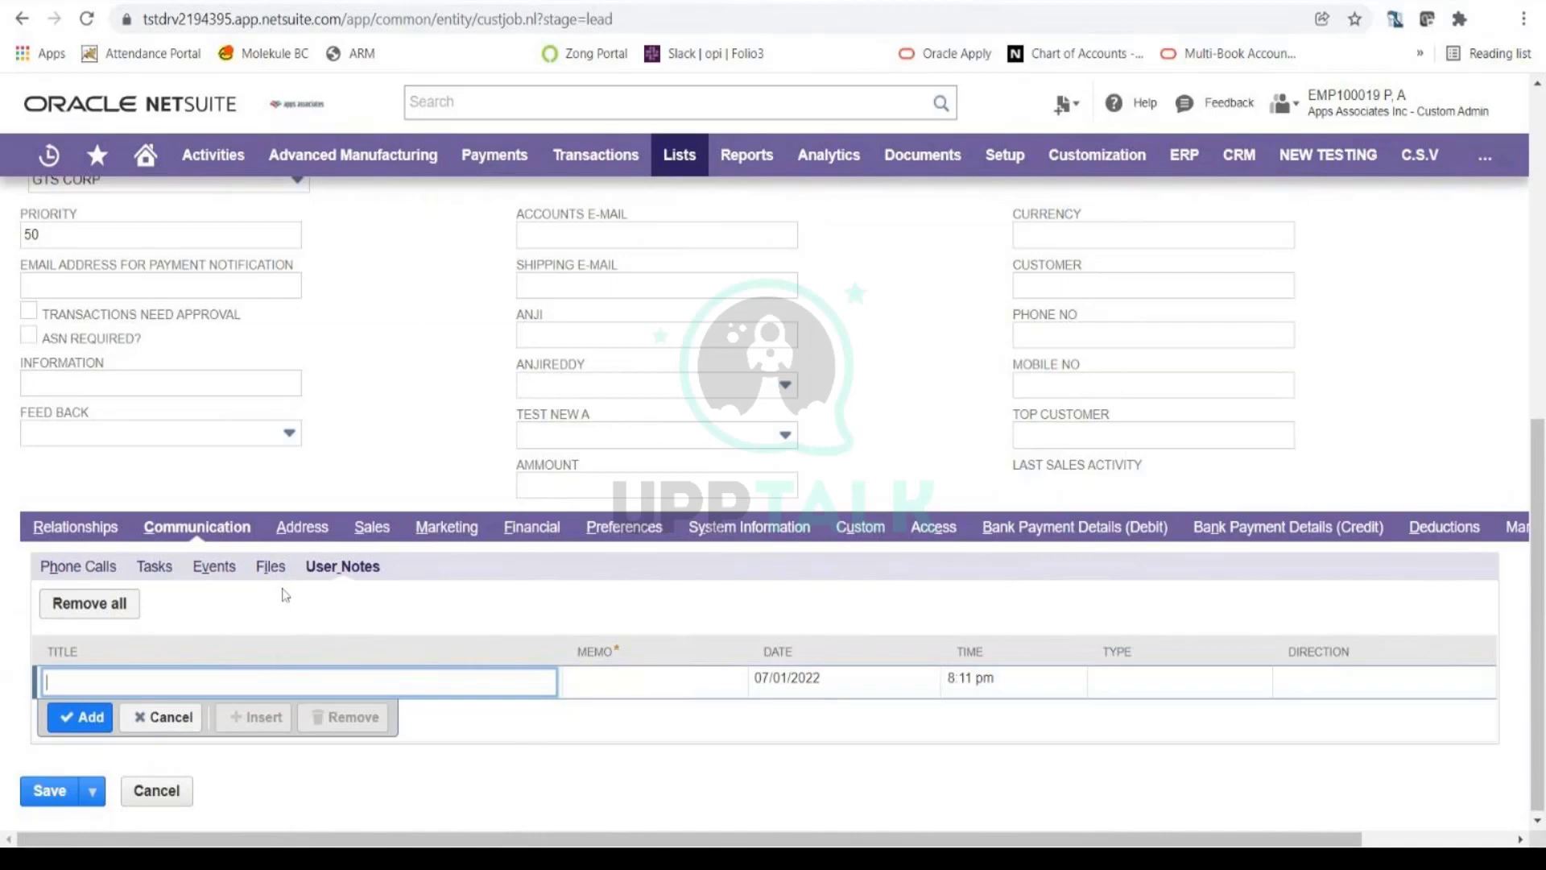
Fill the lead's default shipping and billing address with United States as the country and confirm it
left_click(304, 537)
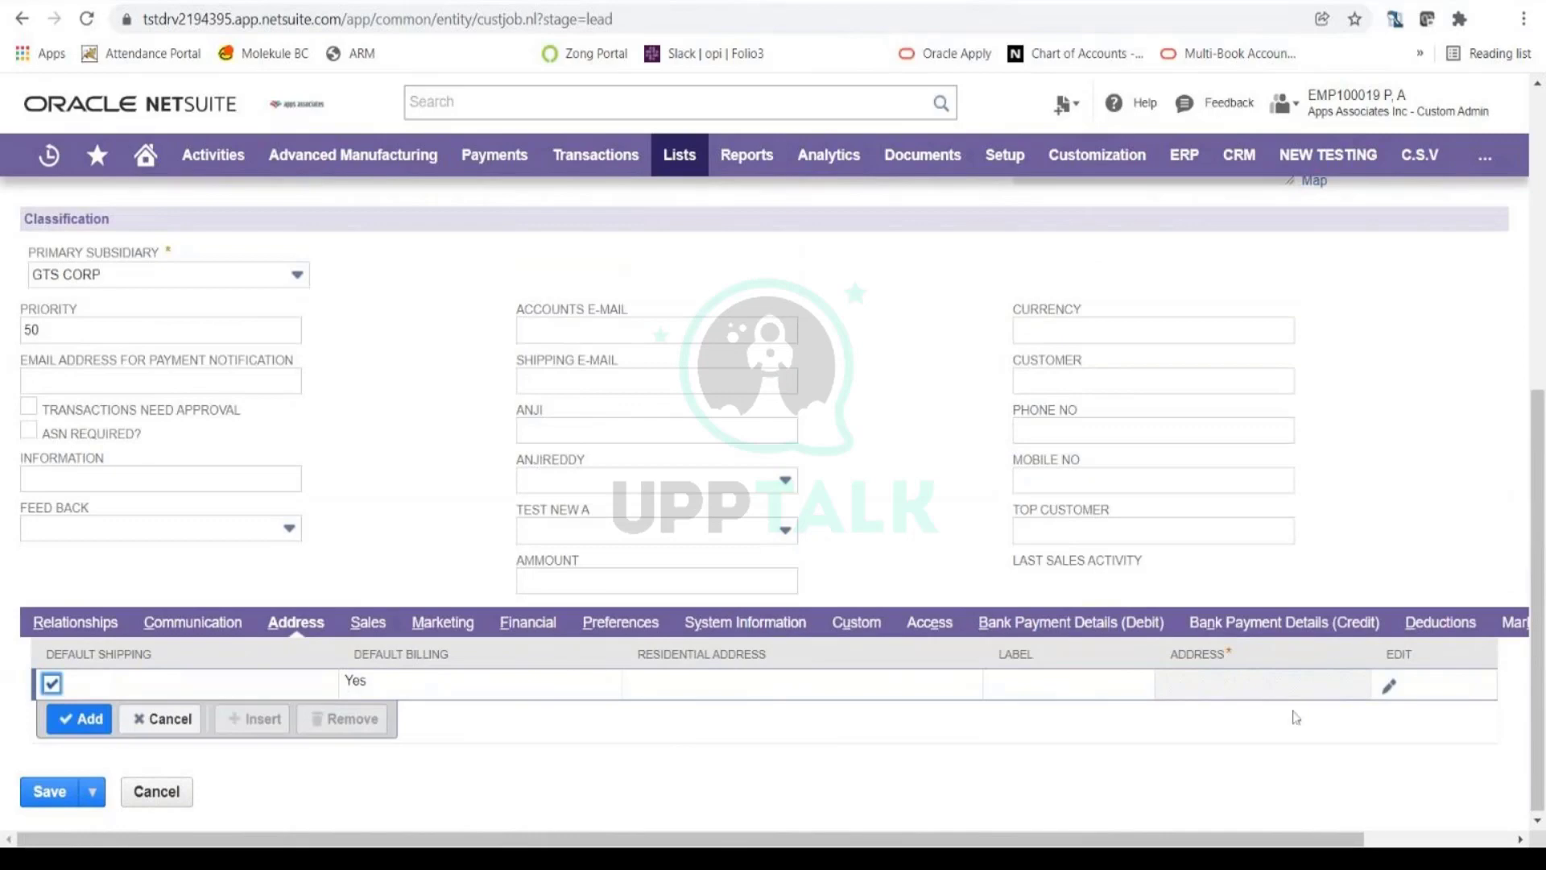
left_click(1388, 686)
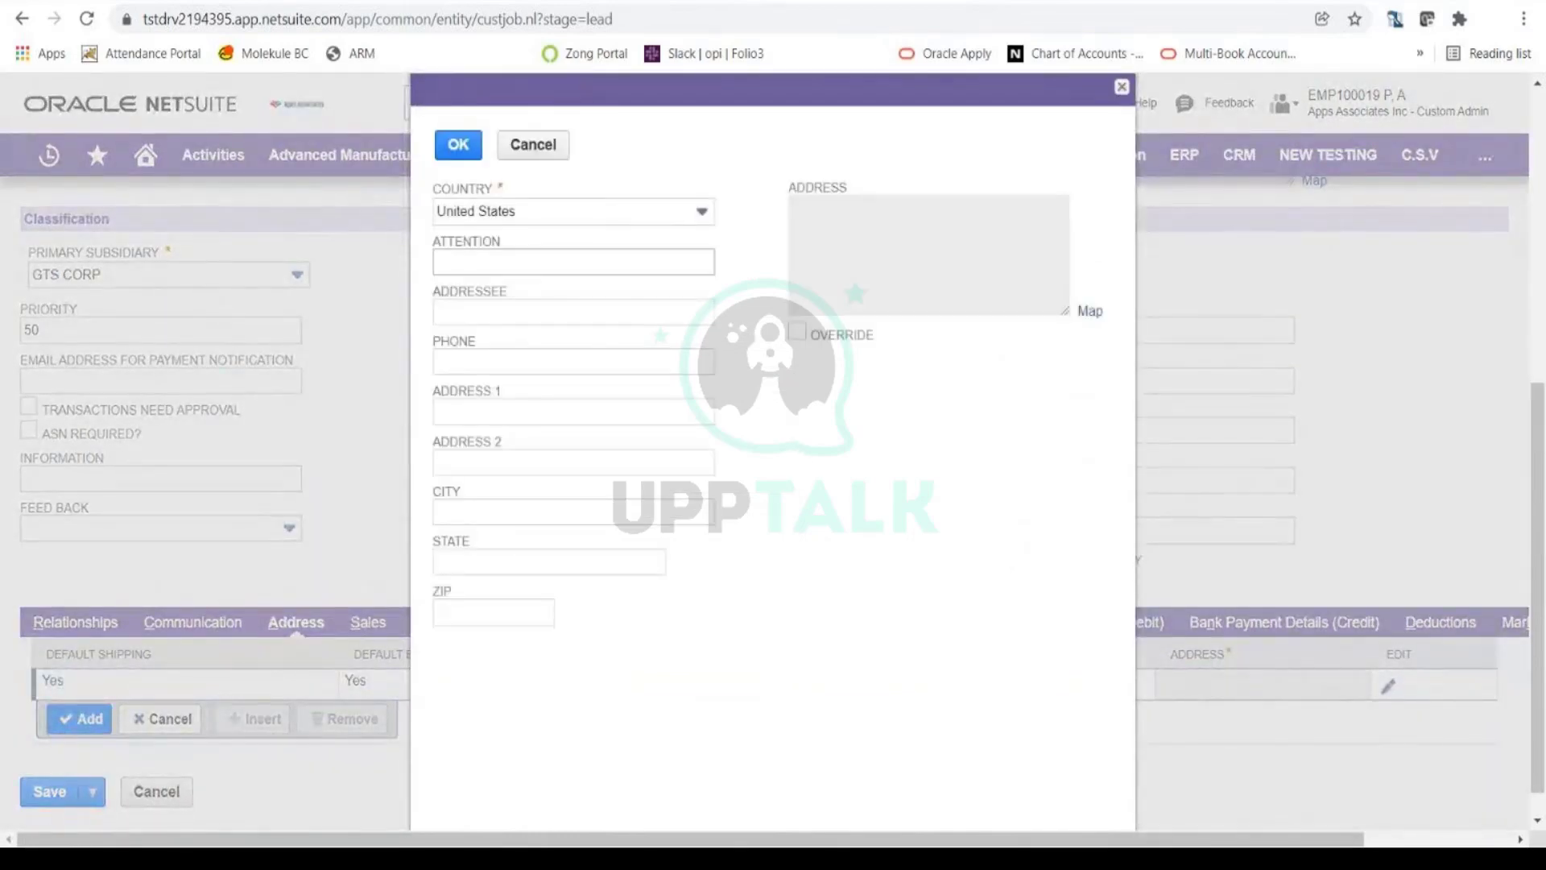
left_click(587, 216)
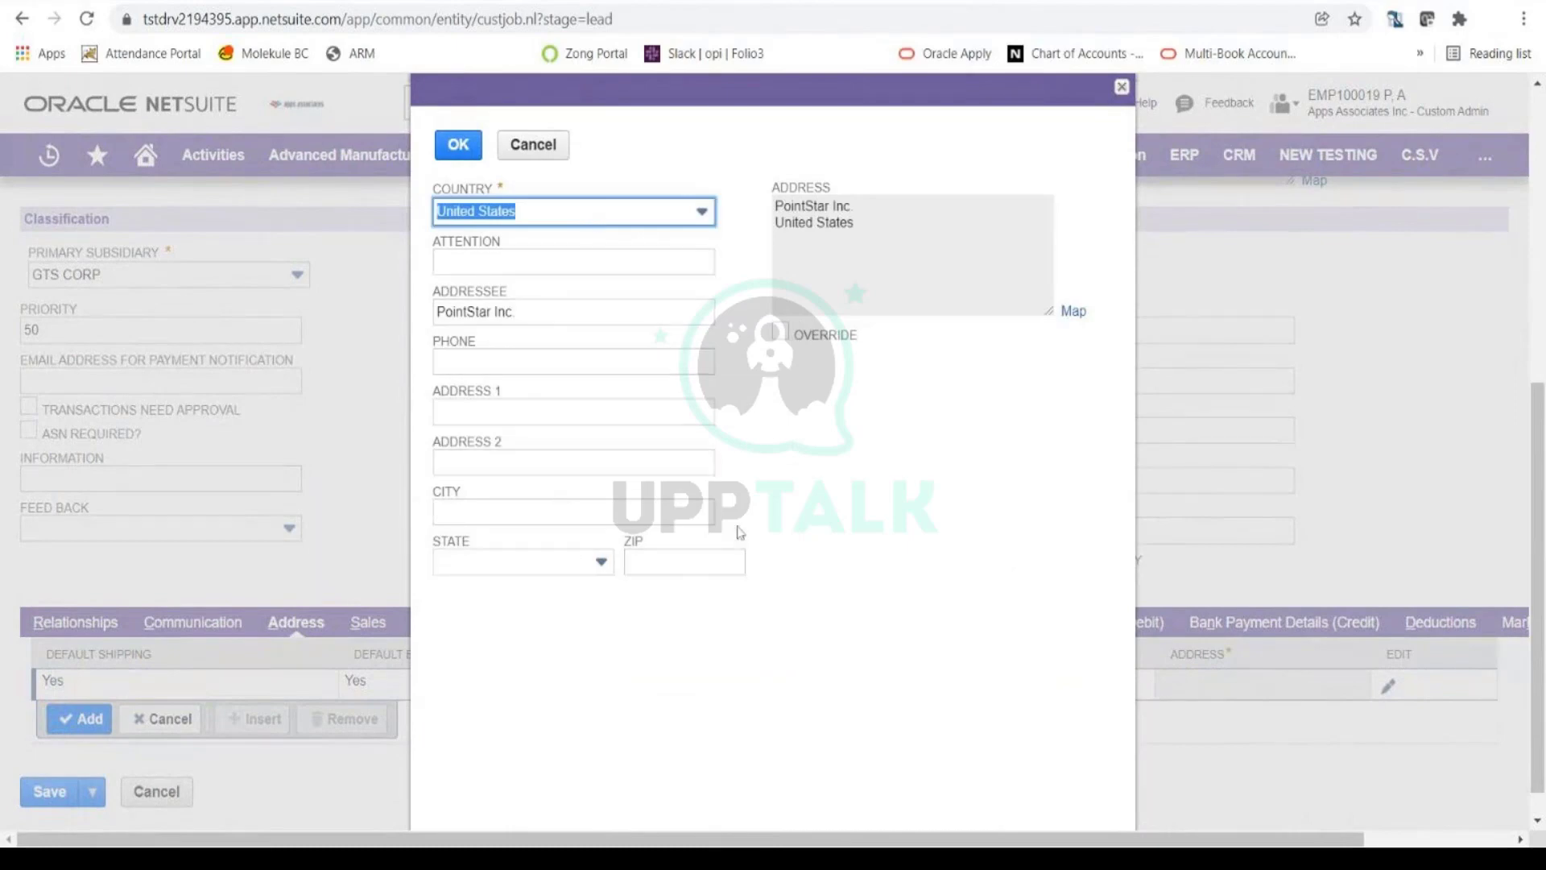
left_click(474, 158)
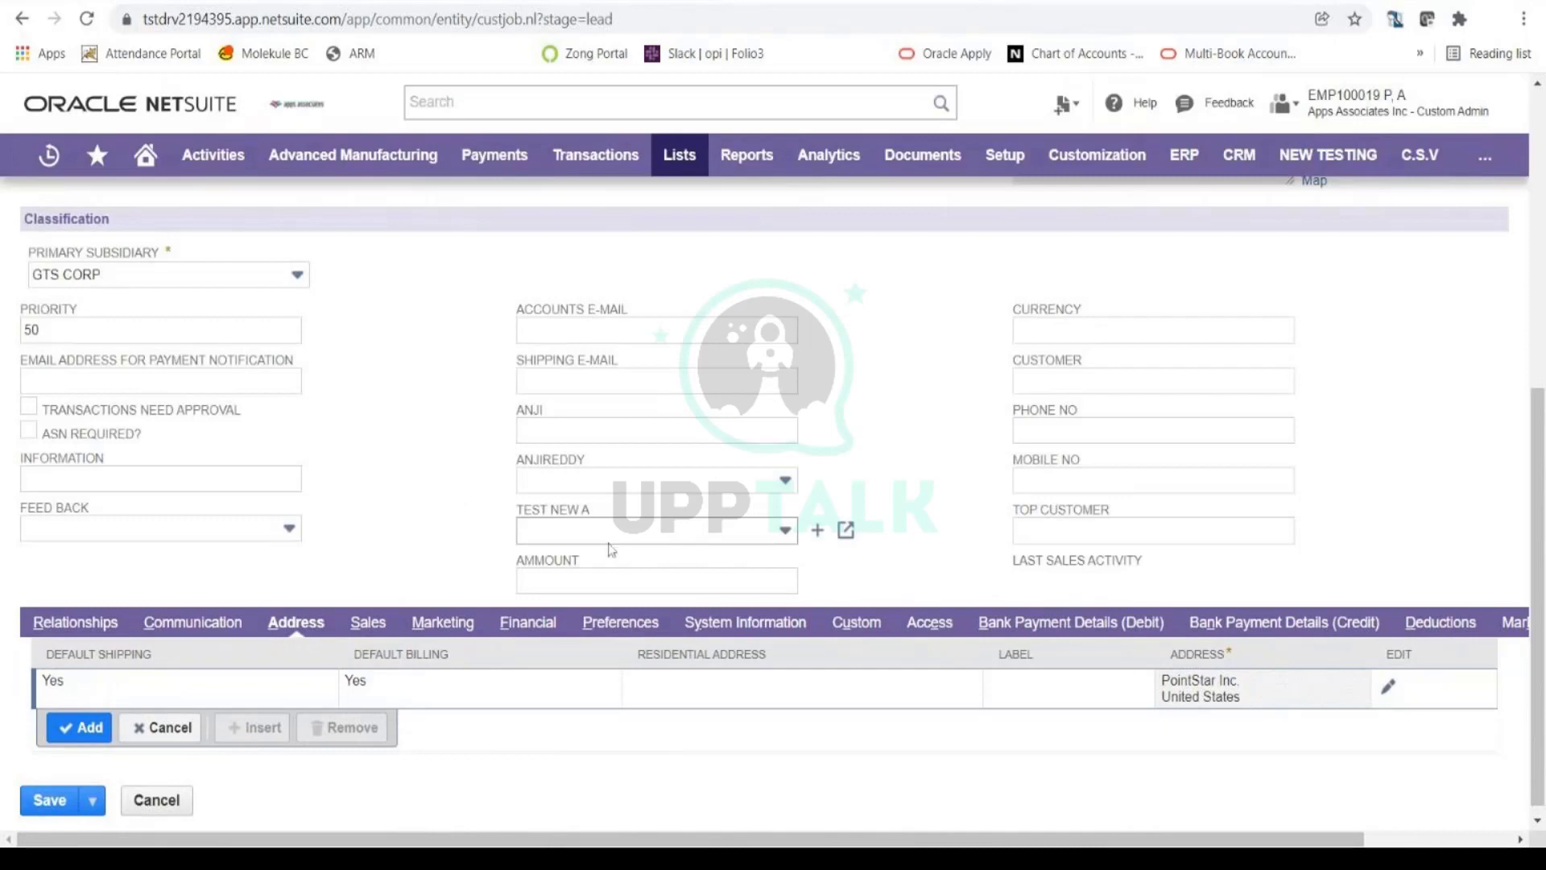
Add an employee to the lead's sales team with the Sales Rep role and mark the employee as primary
left_click(376, 628)
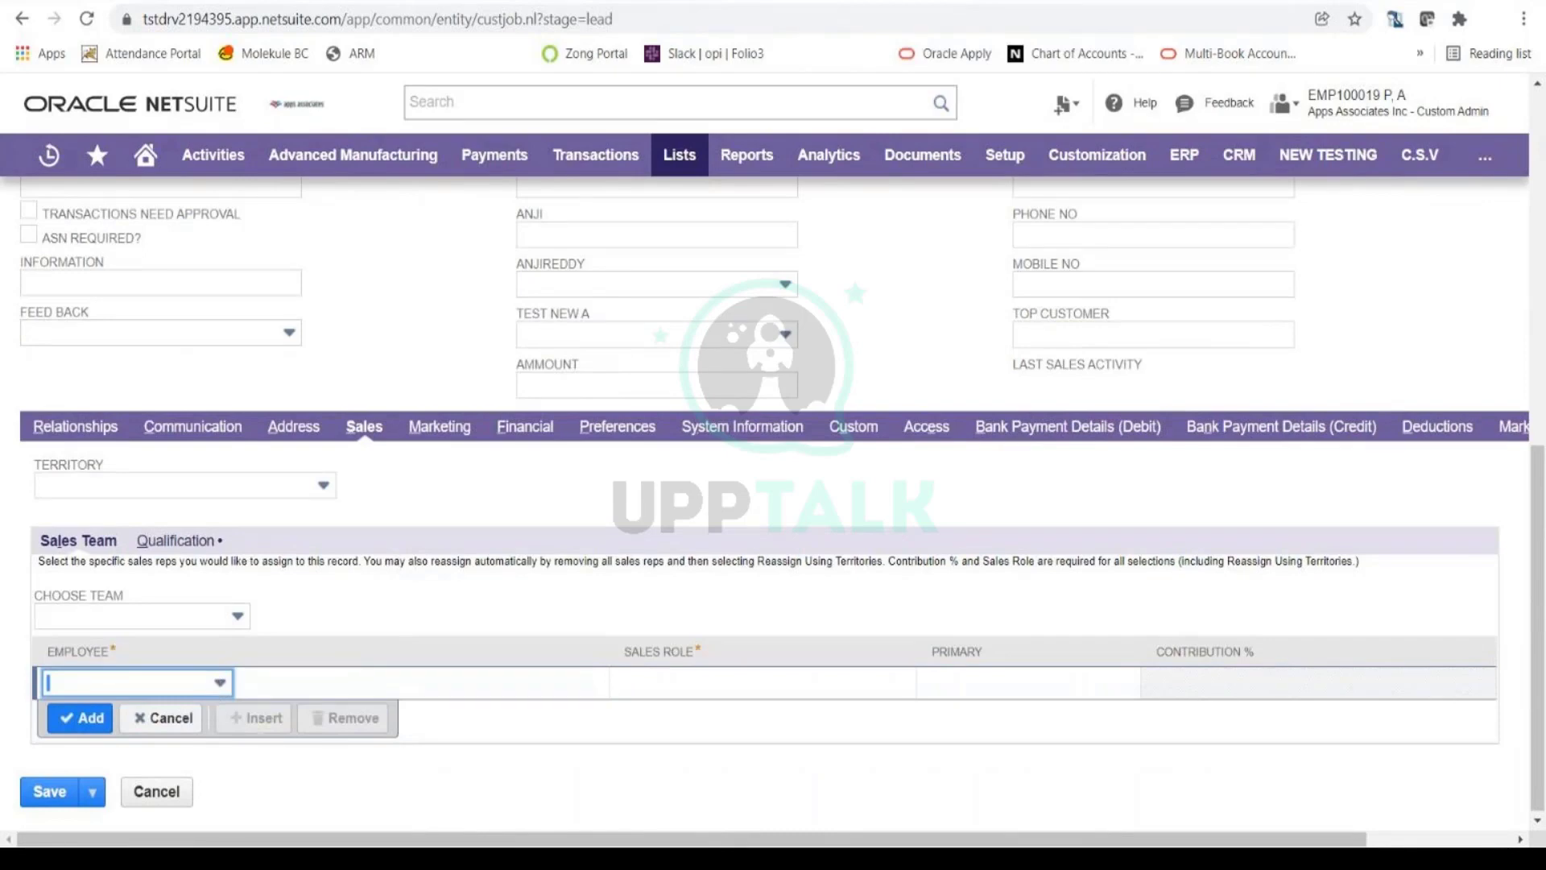
left_click(217, 684)
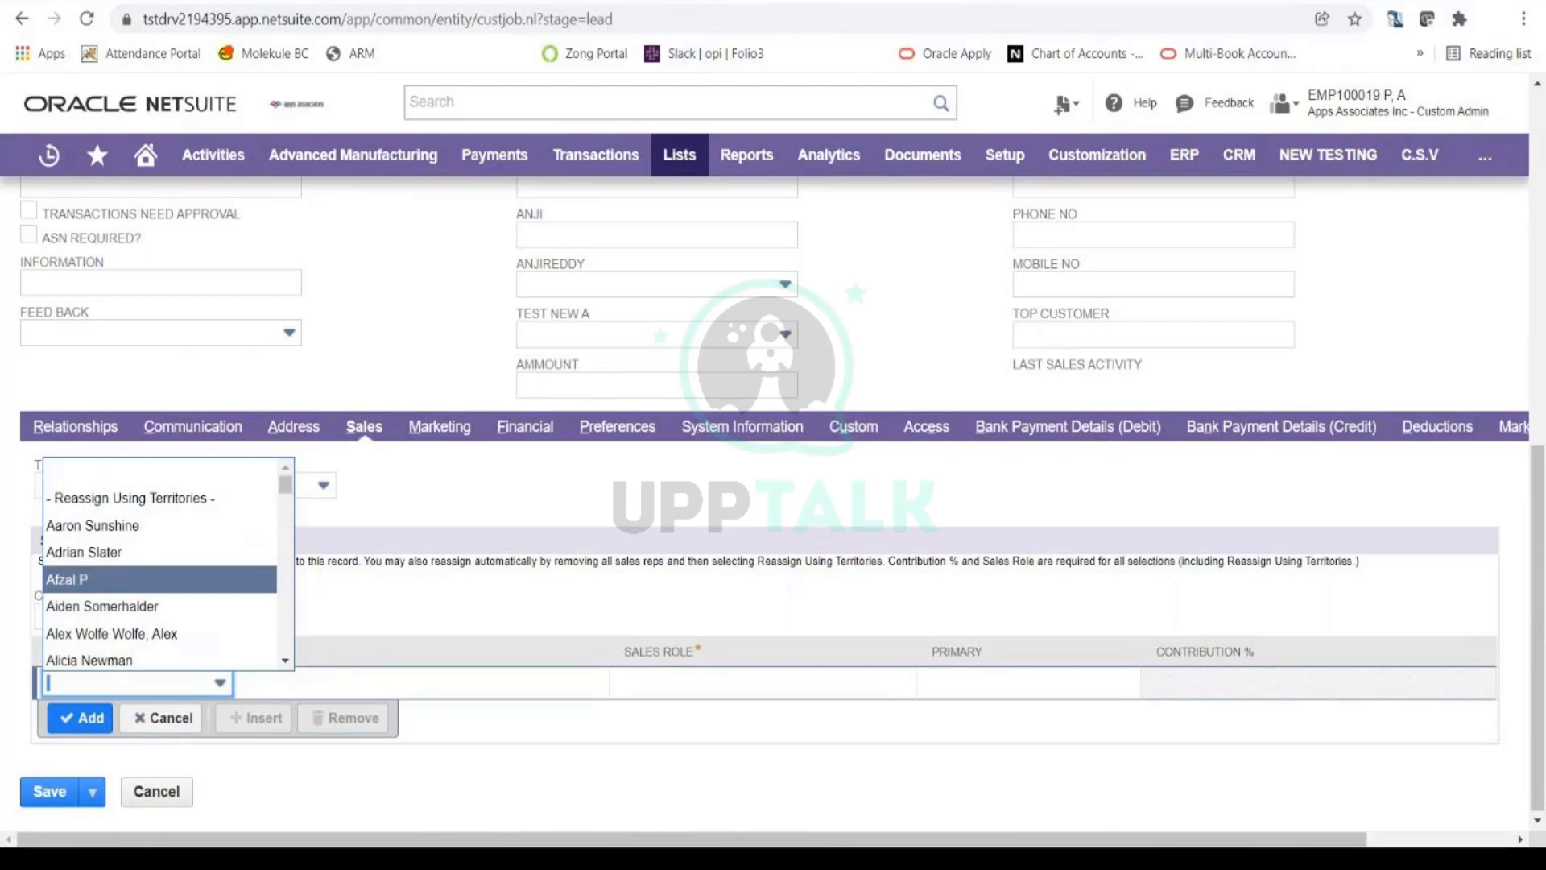
left_click(201, 553)
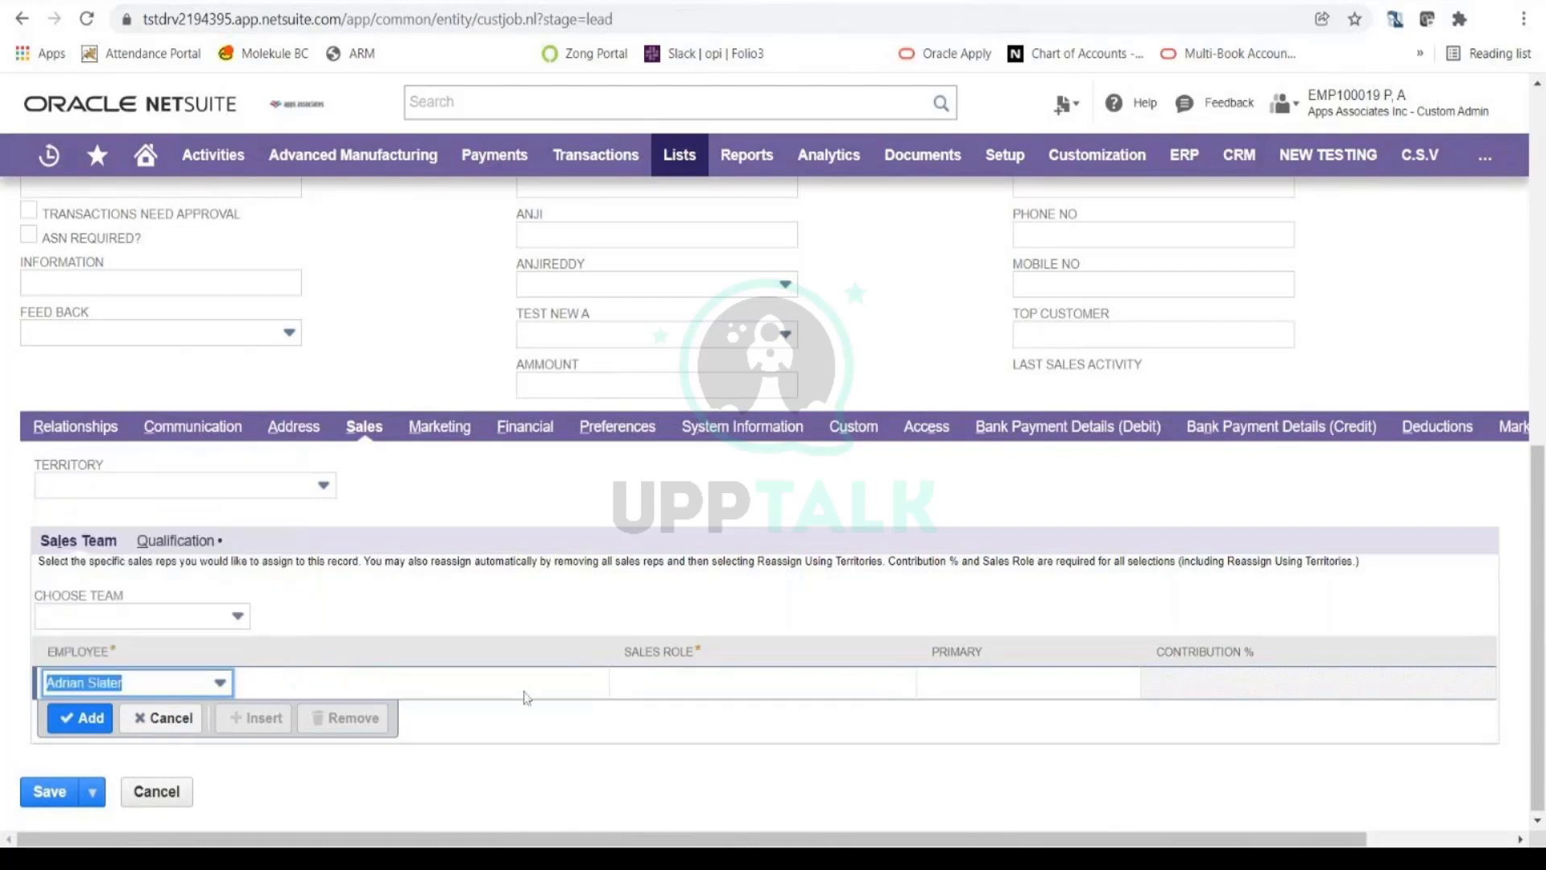
left_click(632, 683)
left_click(508, 691)
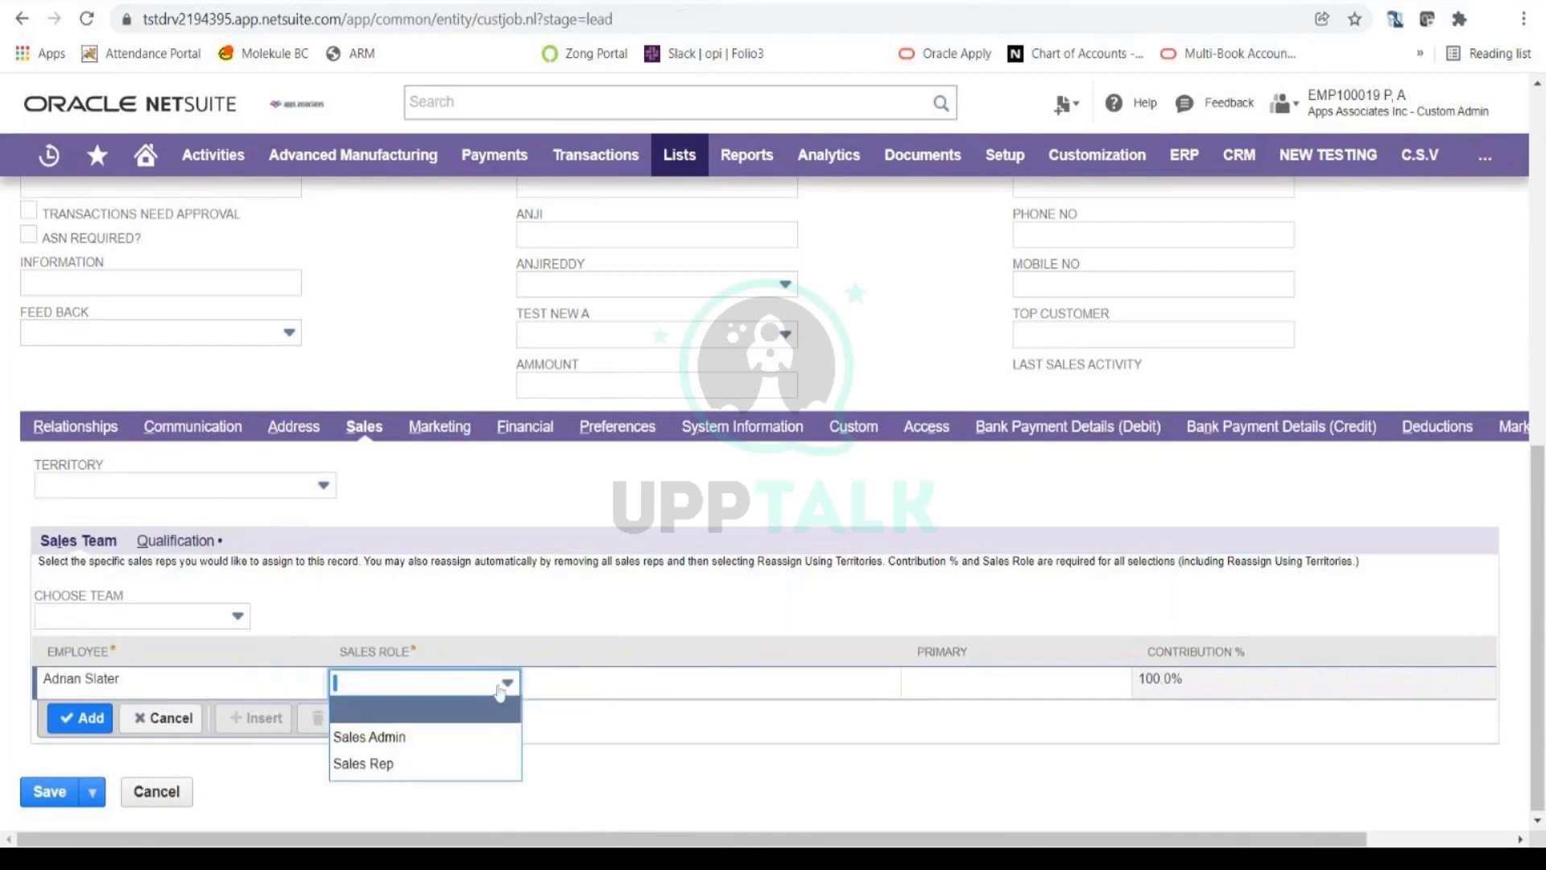
left_click(456, 763)
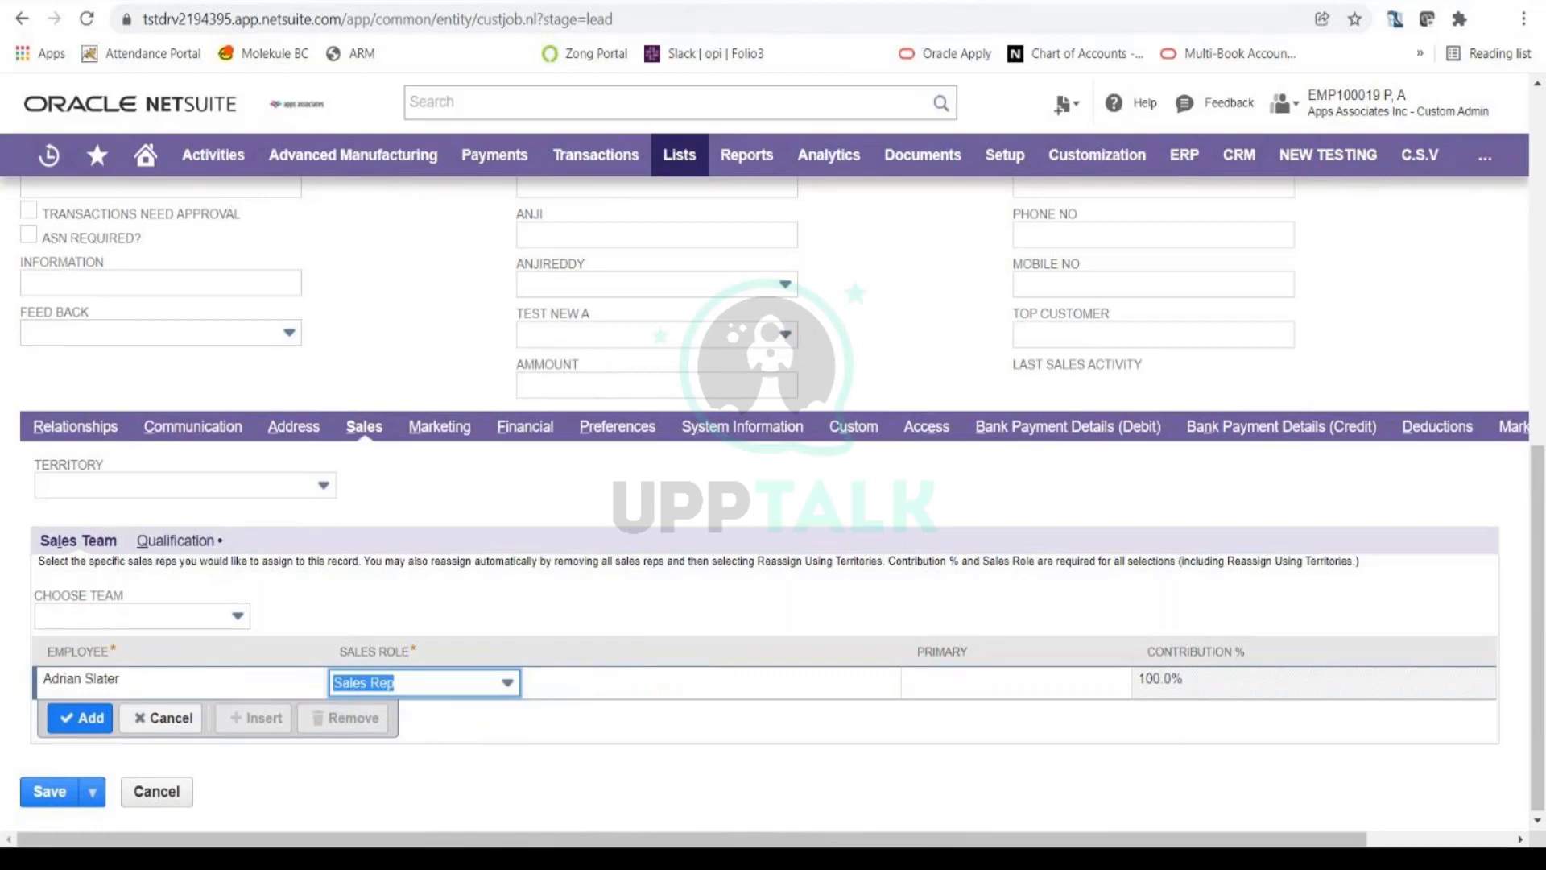
left_click(906, 690)
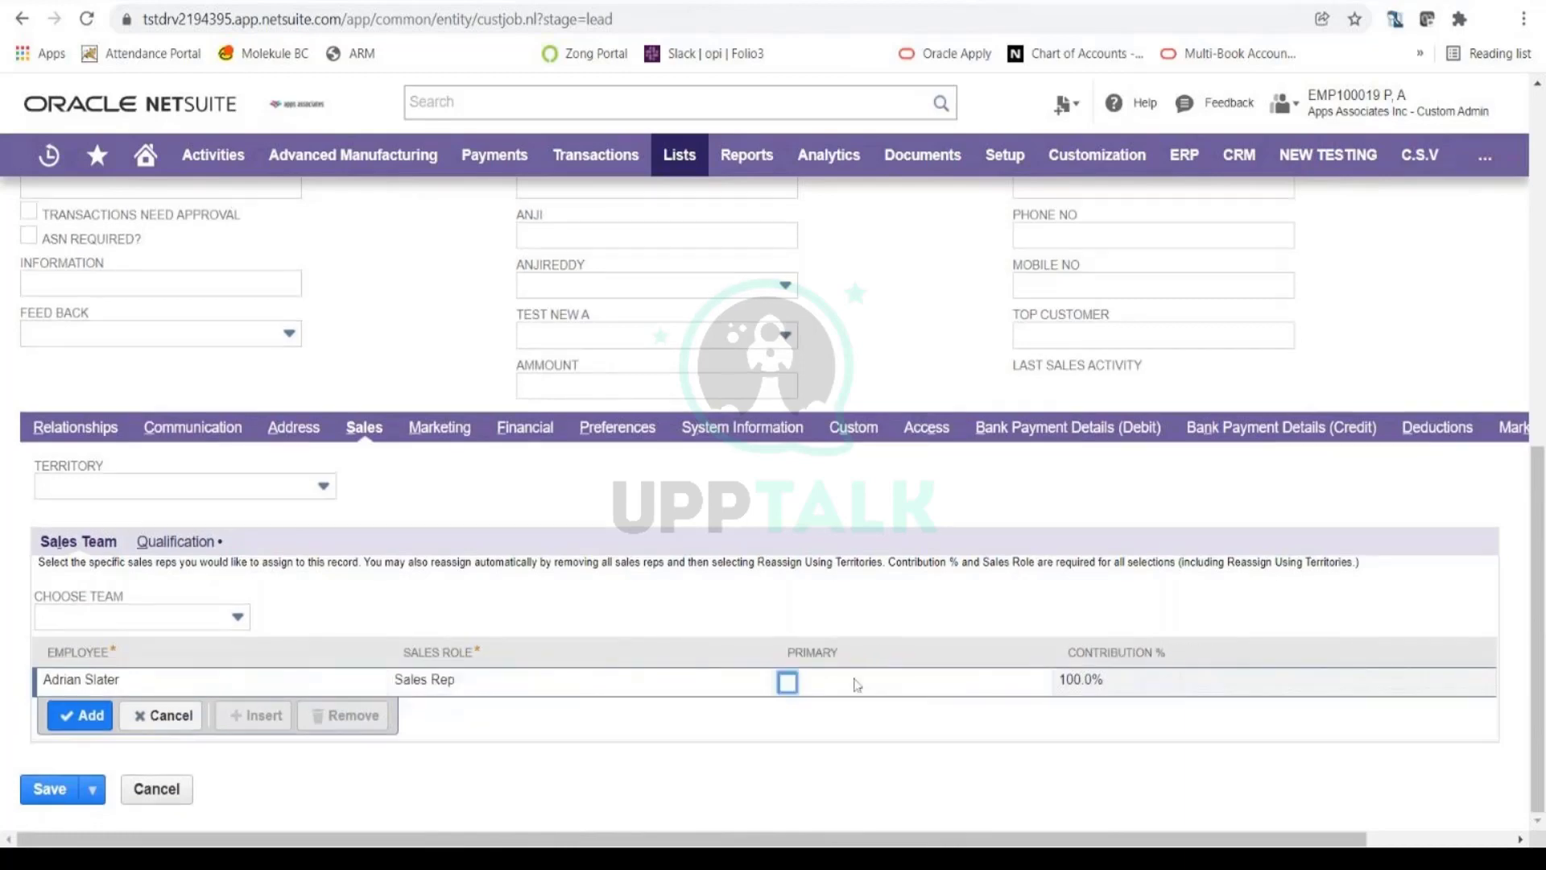
left_click(787, 682)
Review the available lead sources in the lead's marketing information without choosing one
left_click(440, 434)
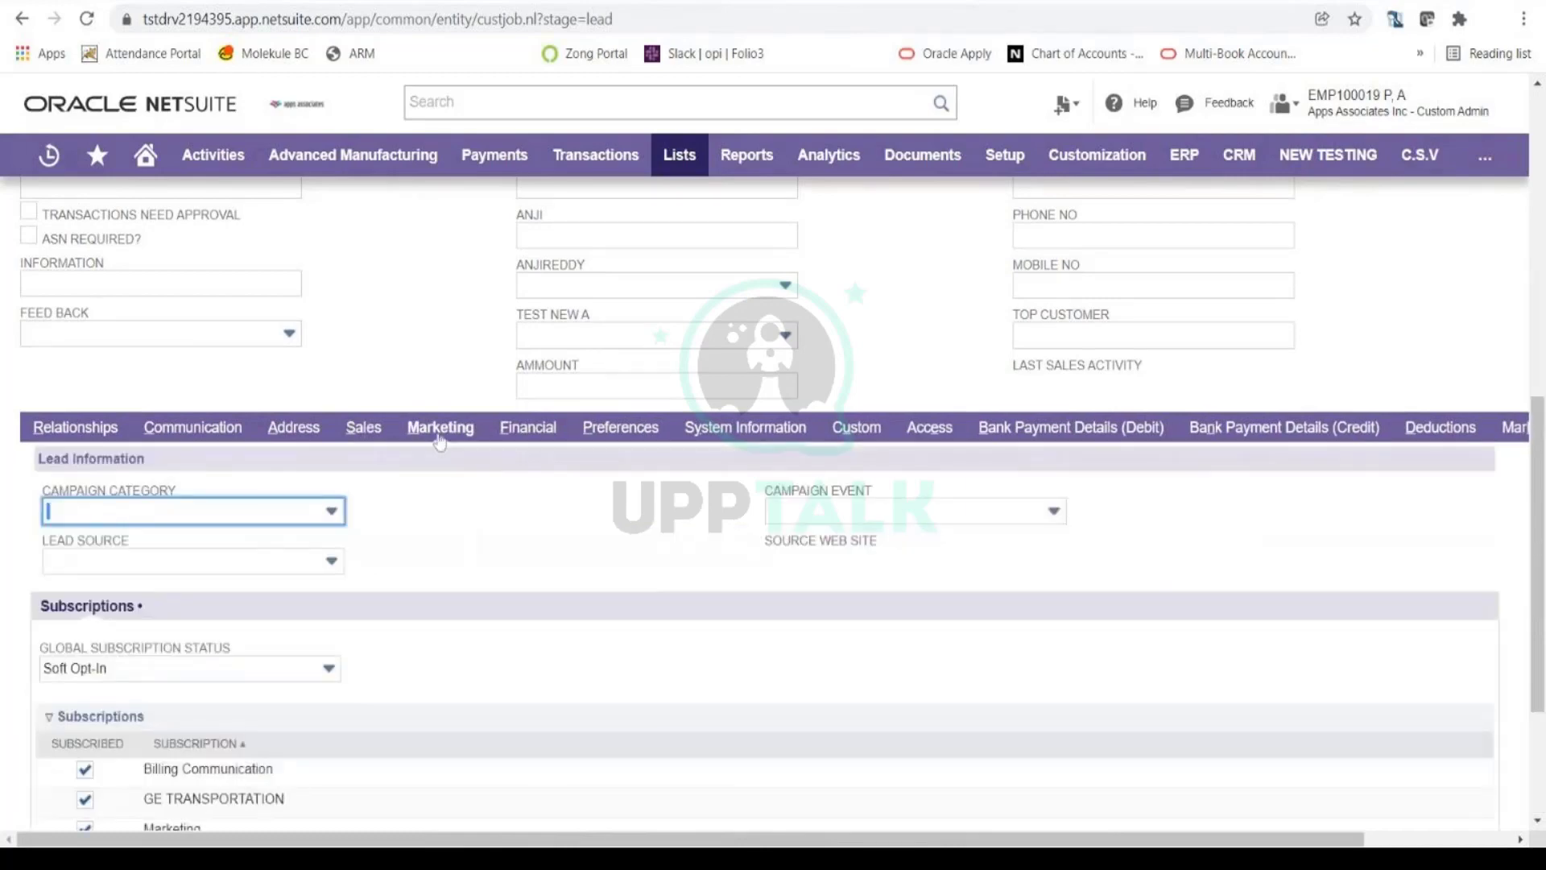
left_click(330, 561)
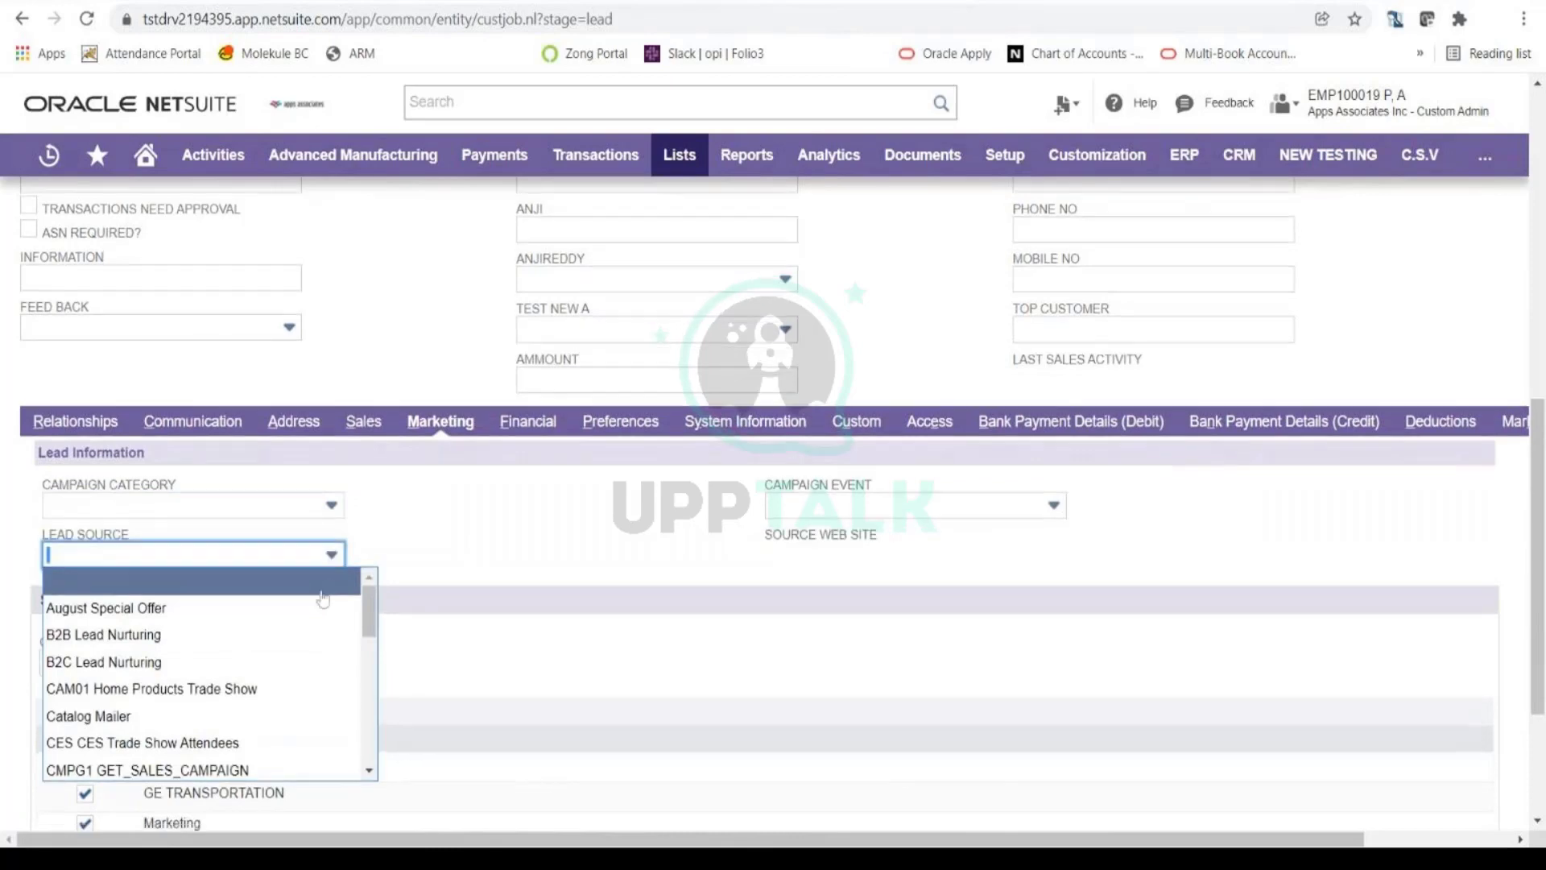
scroll(382, 523, "down", 2)
scroll(381, 524, "up", 1)
left_click_drag(380, 517, 371, 620)
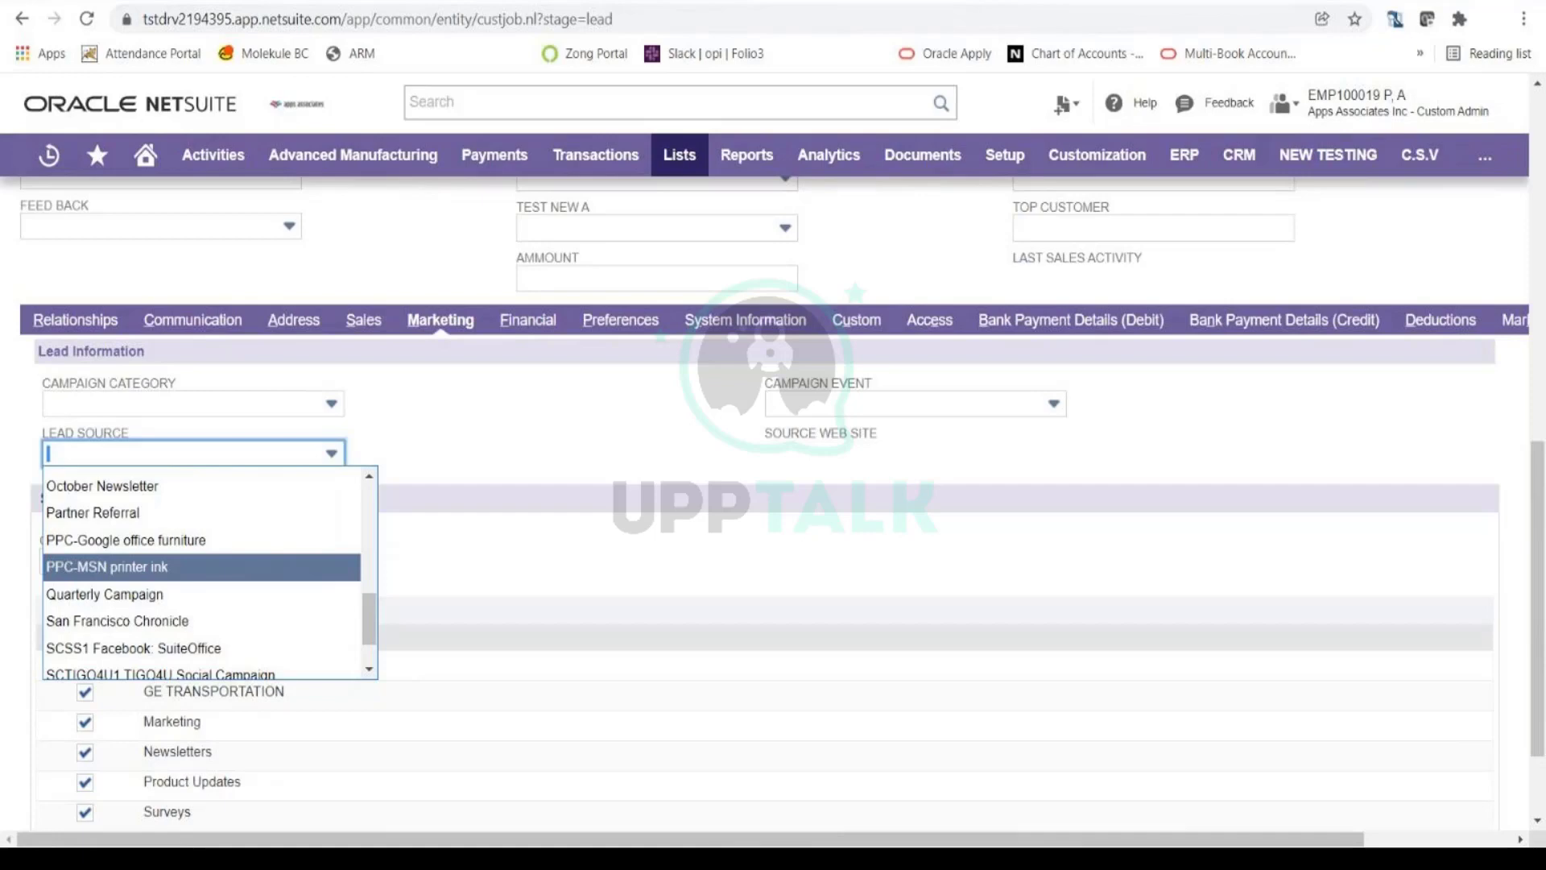
left_click(583, 408)
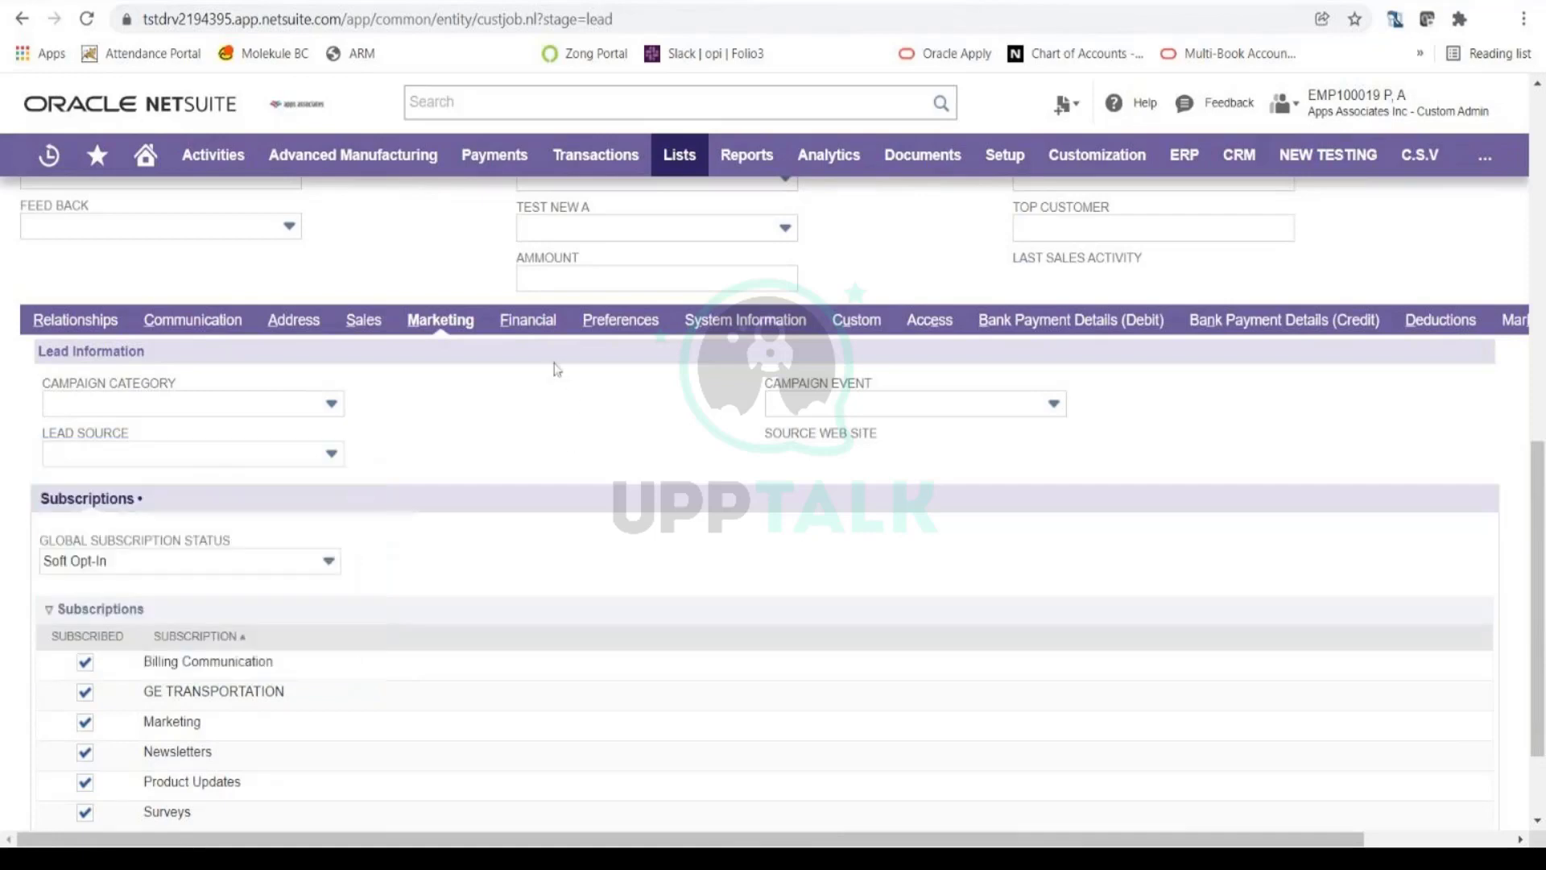
Examine the lead's financial section, covering its account information, tax information and currency entry line
left_click(527, 320)
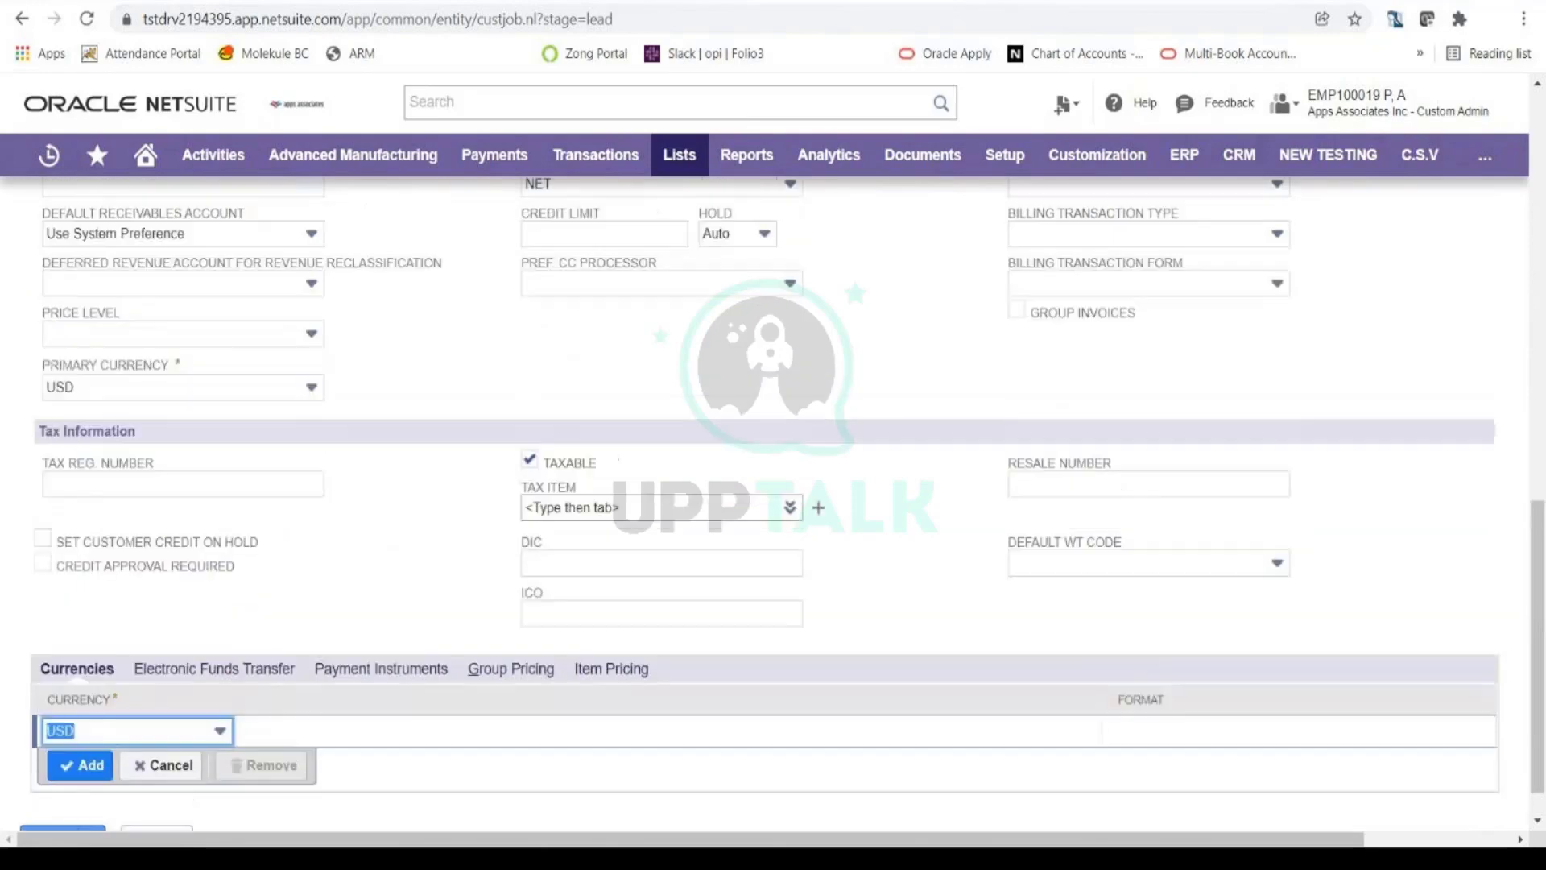
scroll(636, 535, "up", 5)
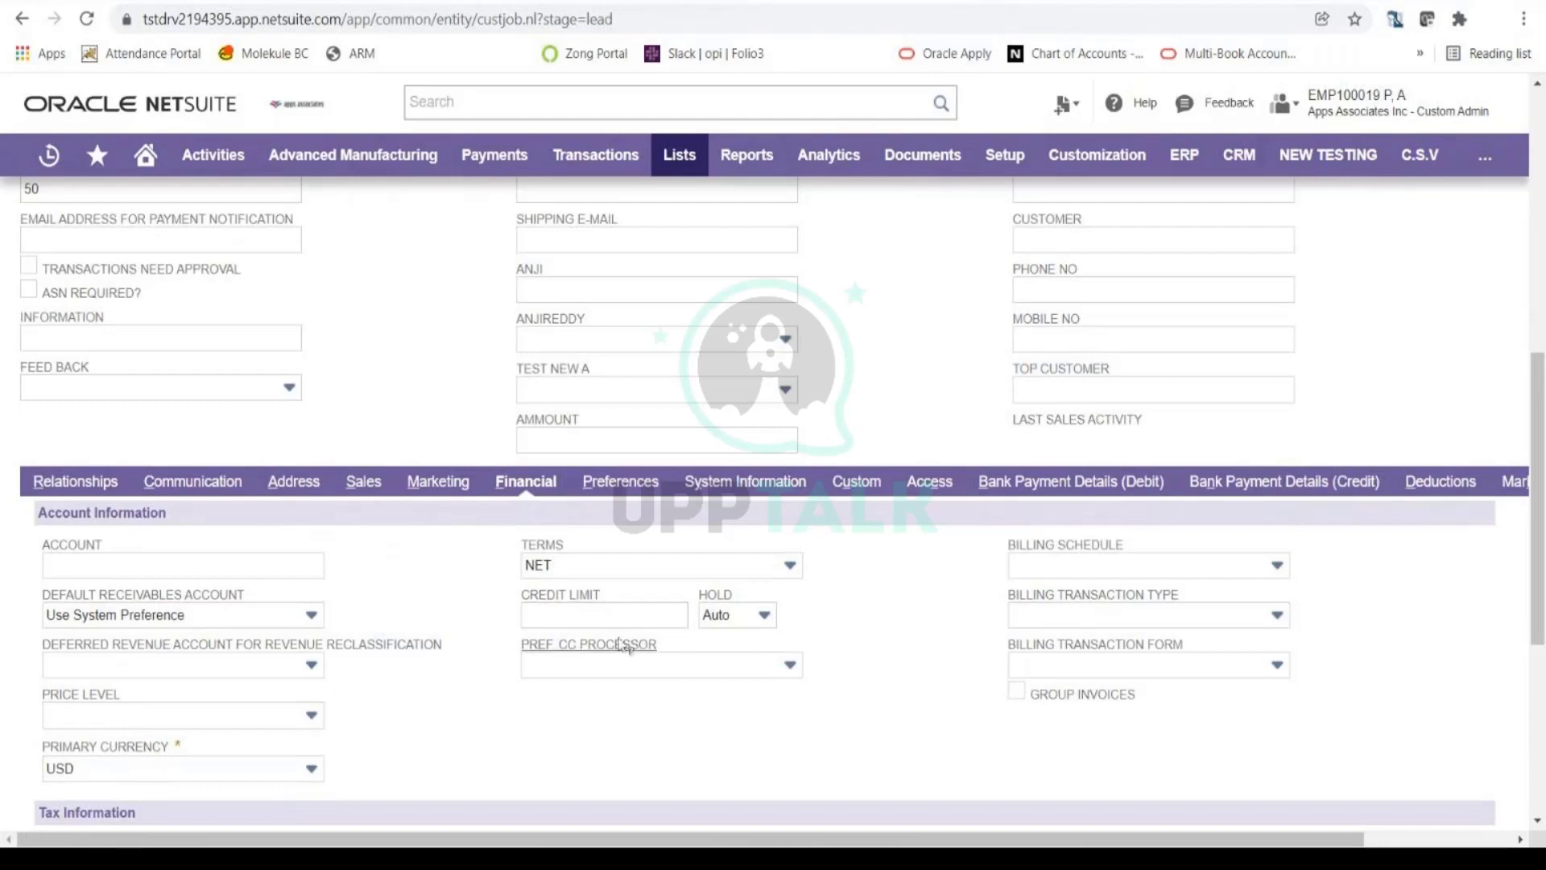
scroll(646, 643, "down", 1)
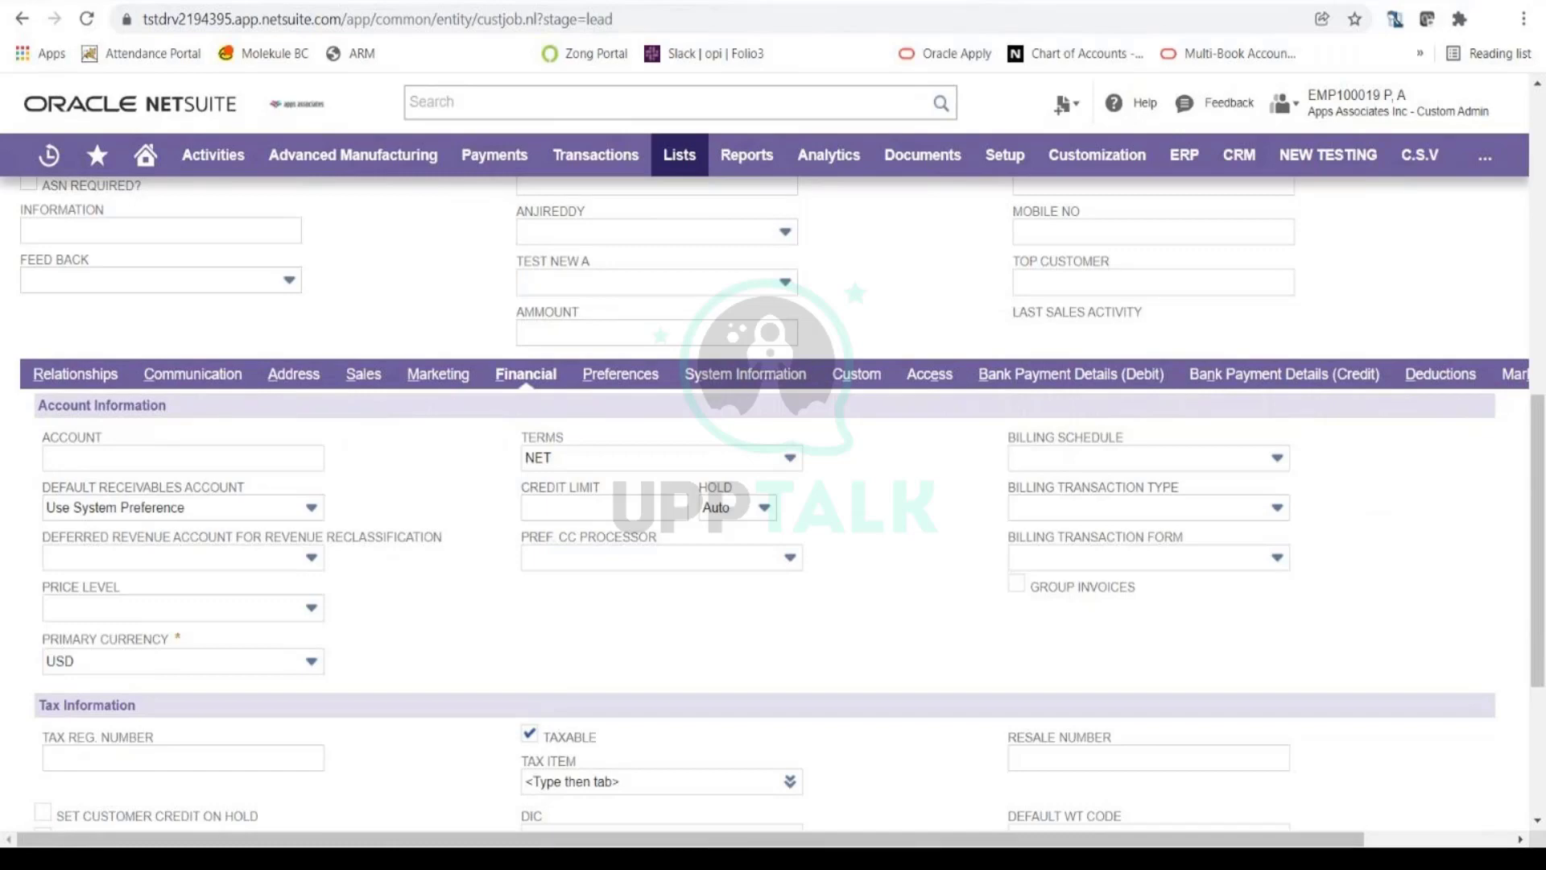
scroll(639, 638, "down", 2)
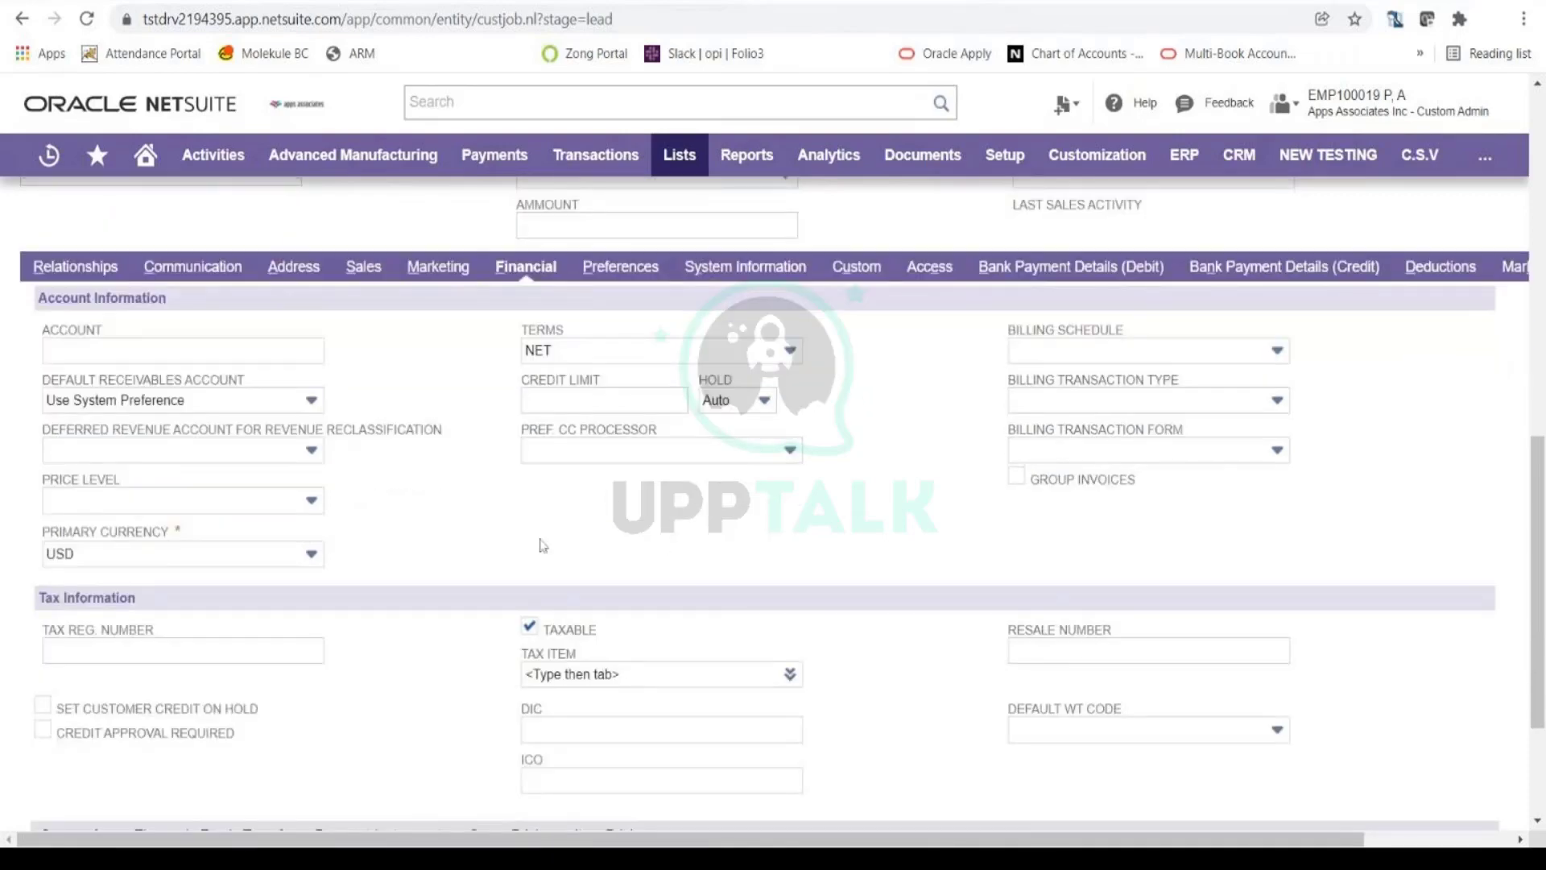
left_click(529, 624)
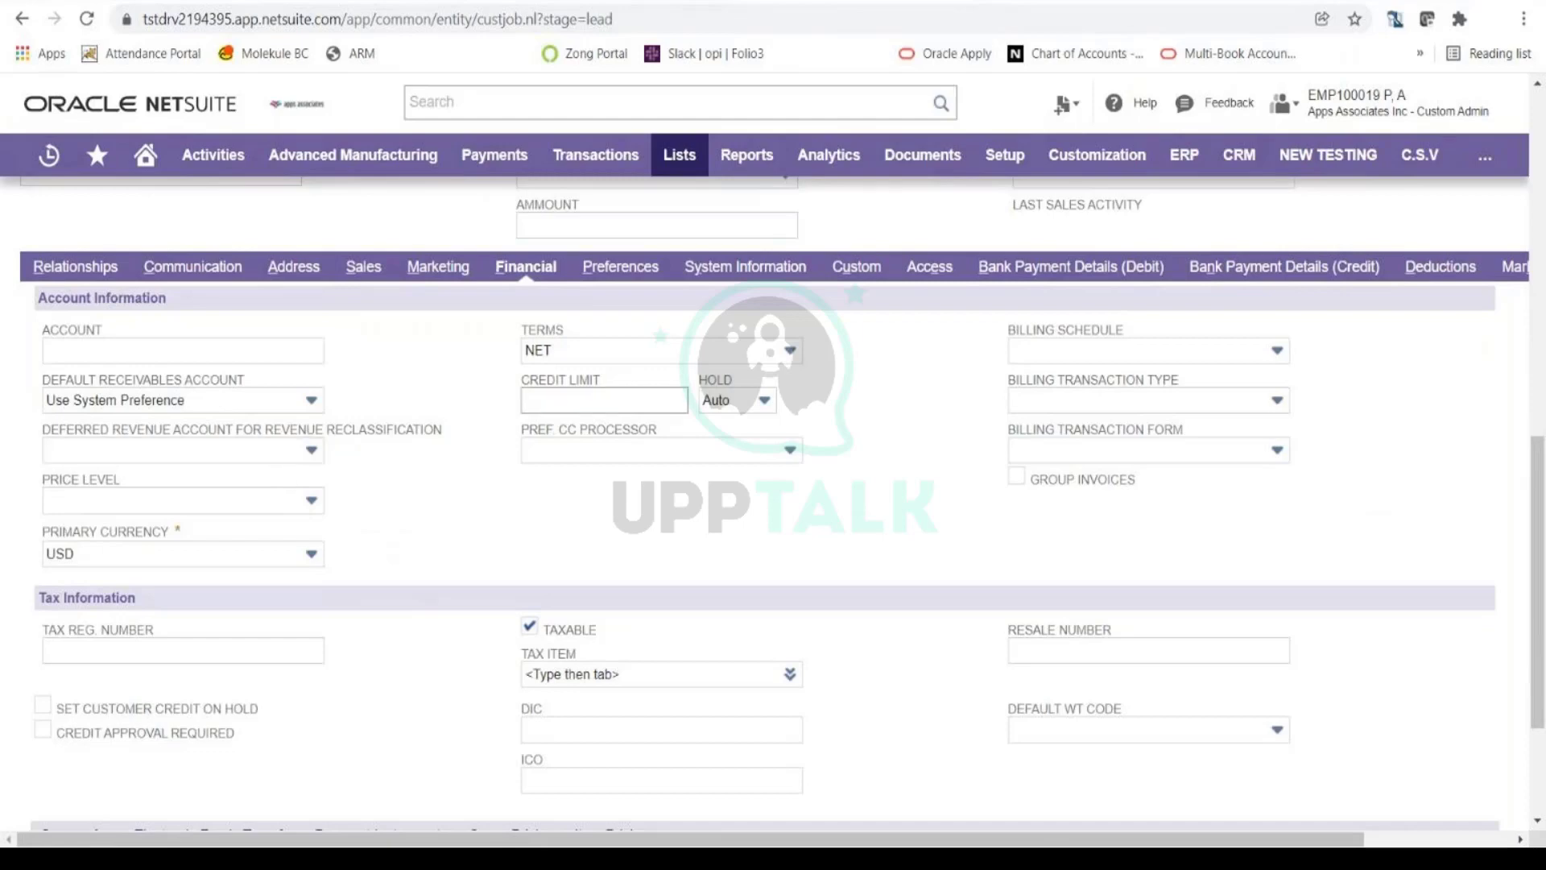
scroll(354, 527, "down", 2)
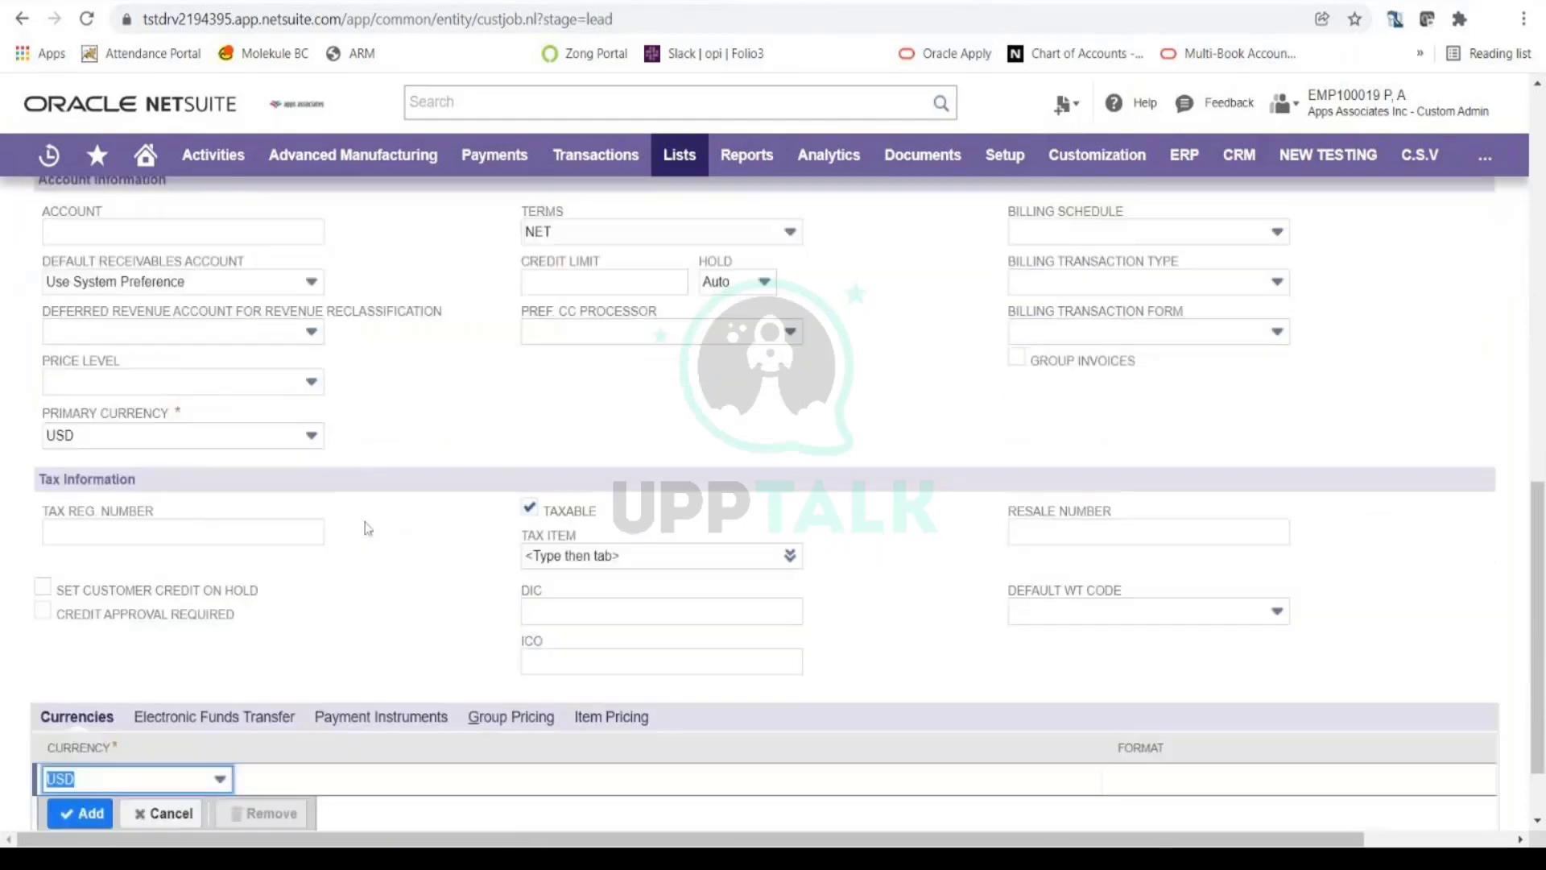
scroll(368, 528, "down", 2)
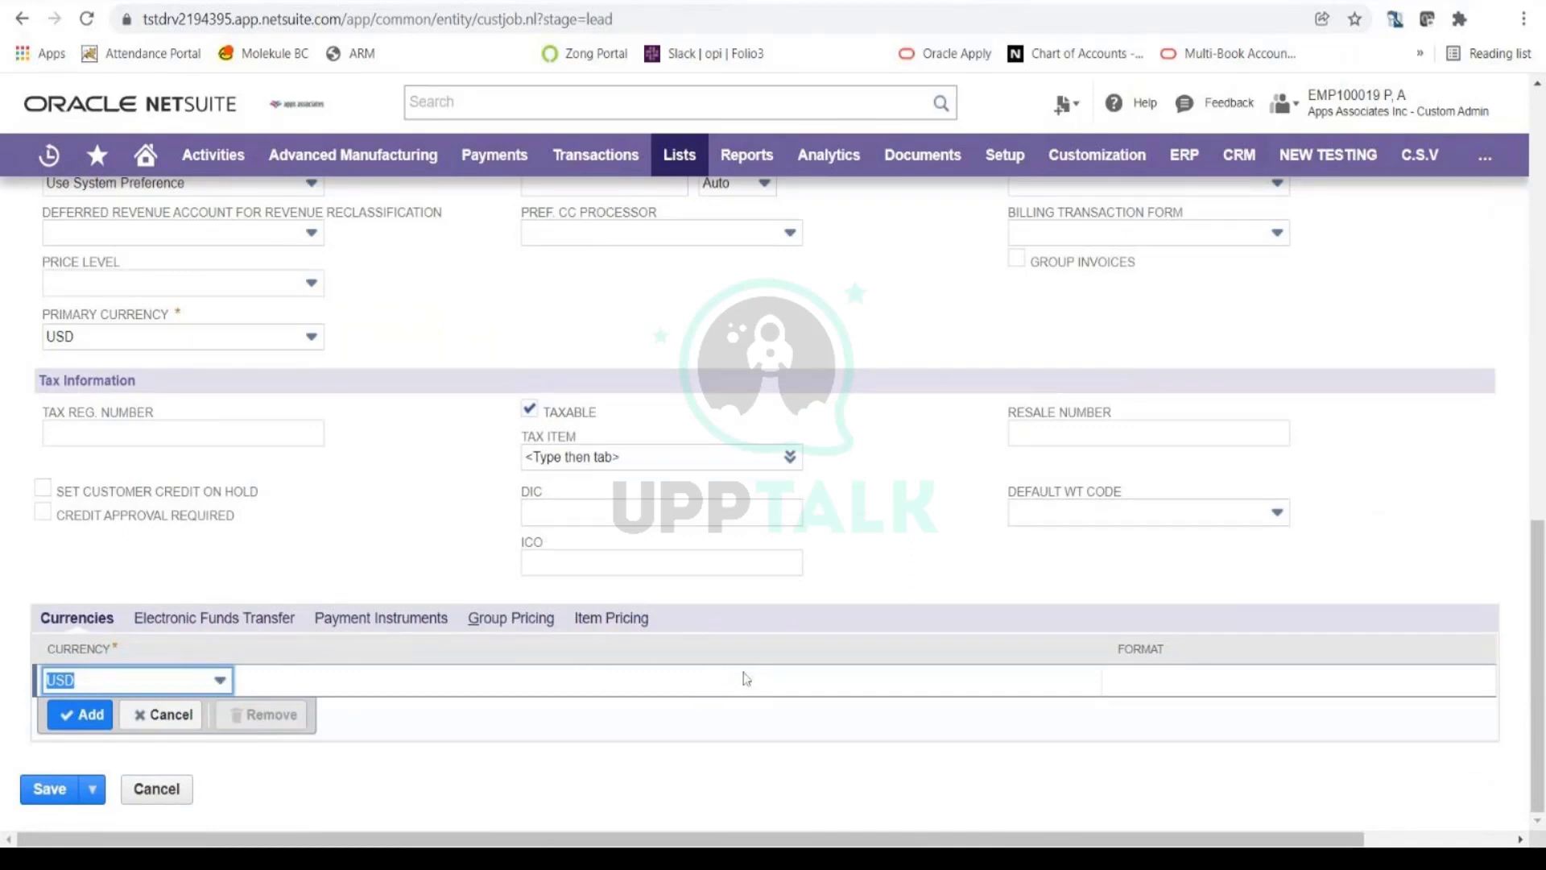
scroll(745, 698, "up", 2)
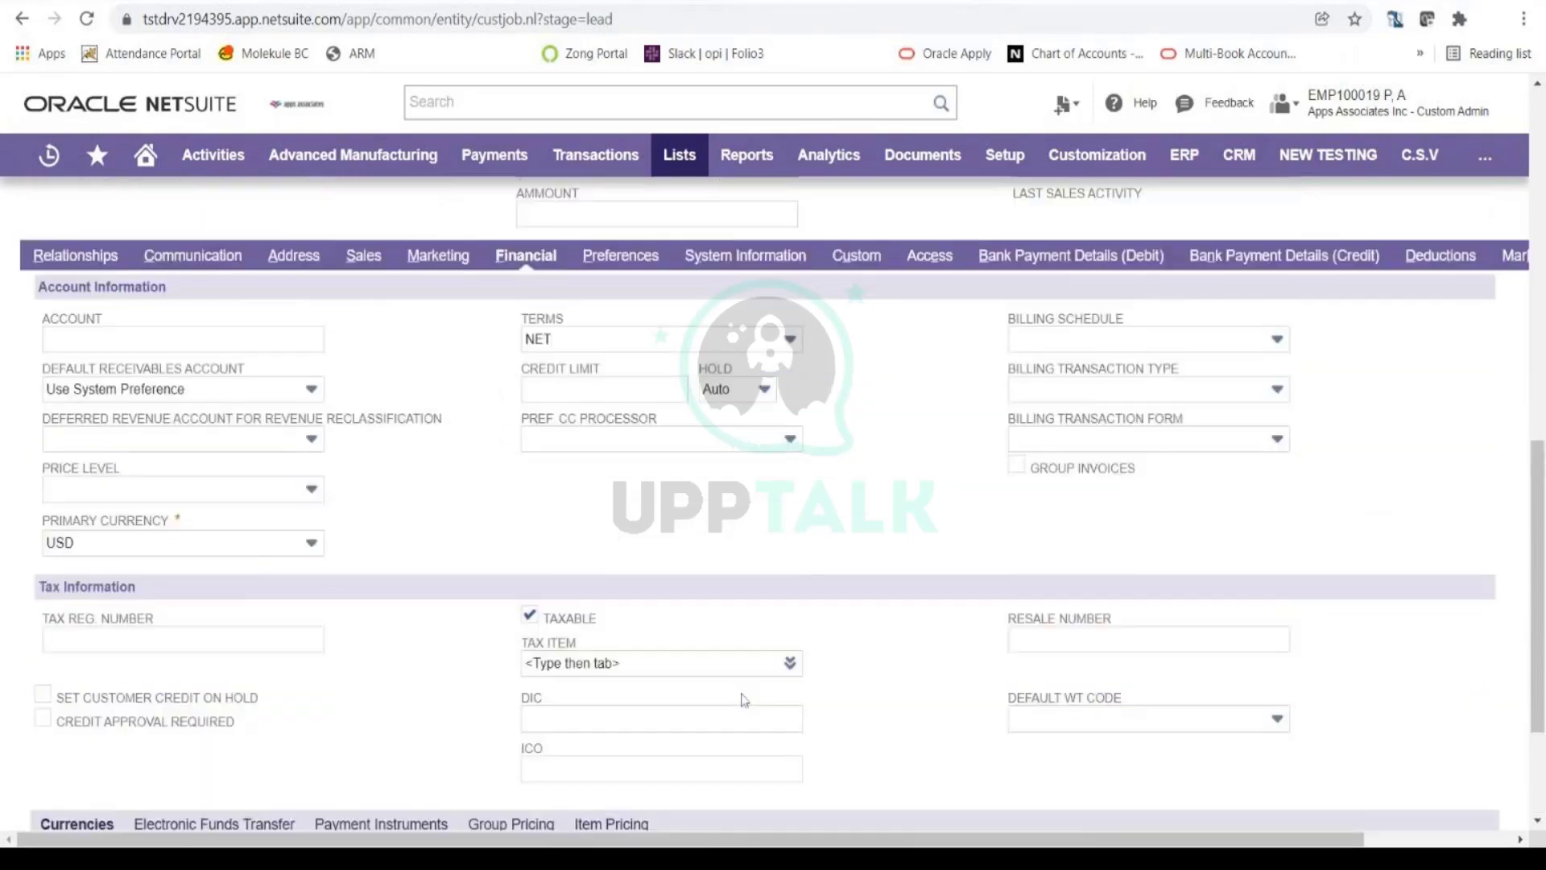
scroll(744, 699, "up", 1)
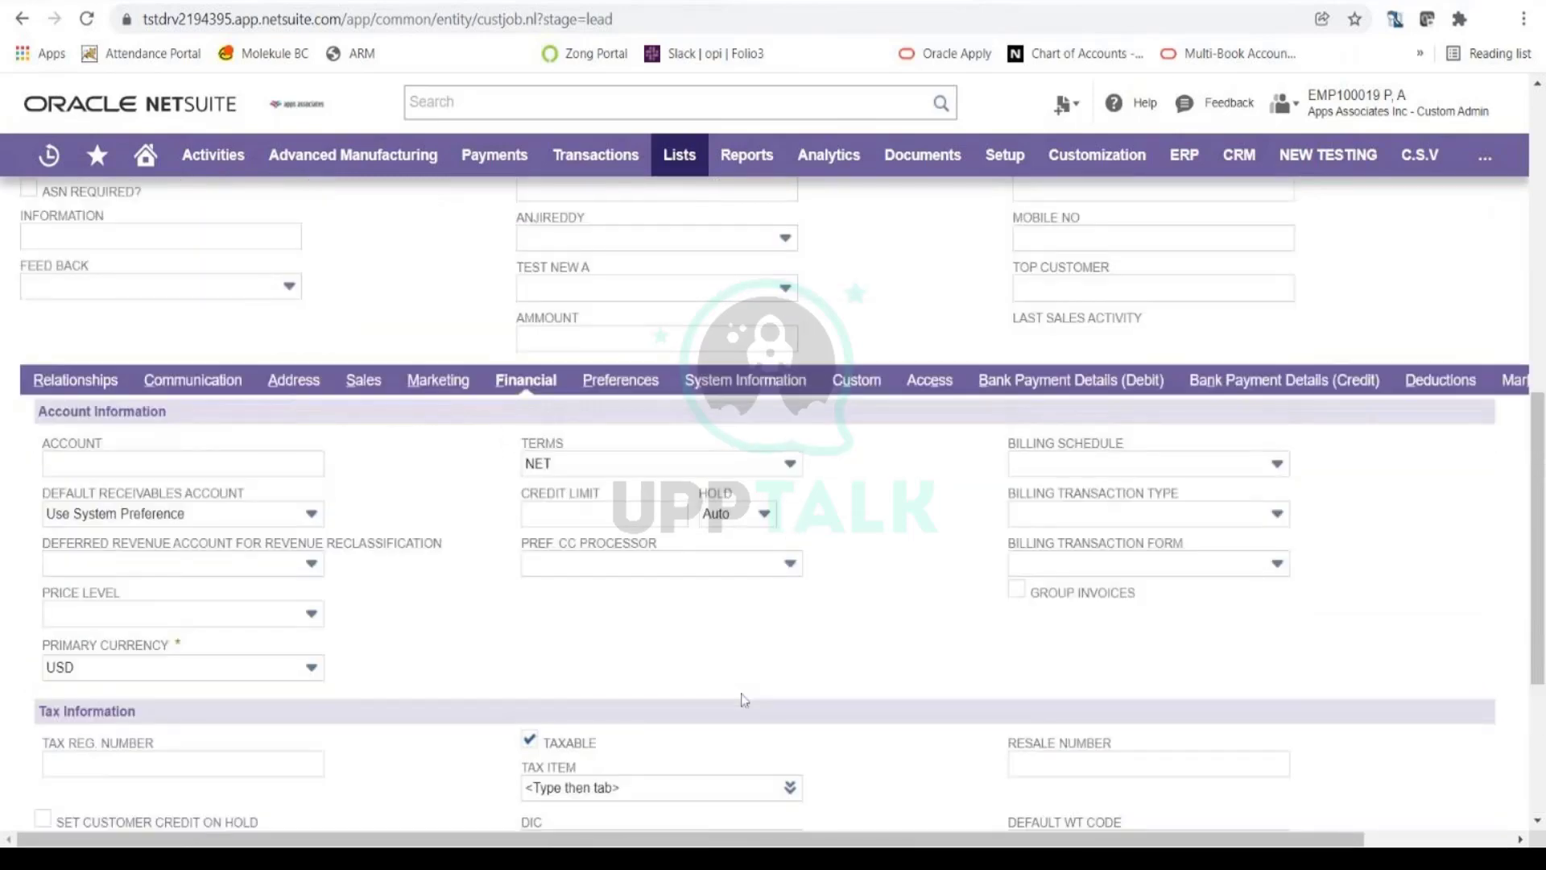
scroll(745, 699, "up", 1)
In the lead's preferences, disable sending transactions by email and emailing item fulfilments, sales orders, cash sales, quotes, credit notes and invoices
left_click(644, 484)
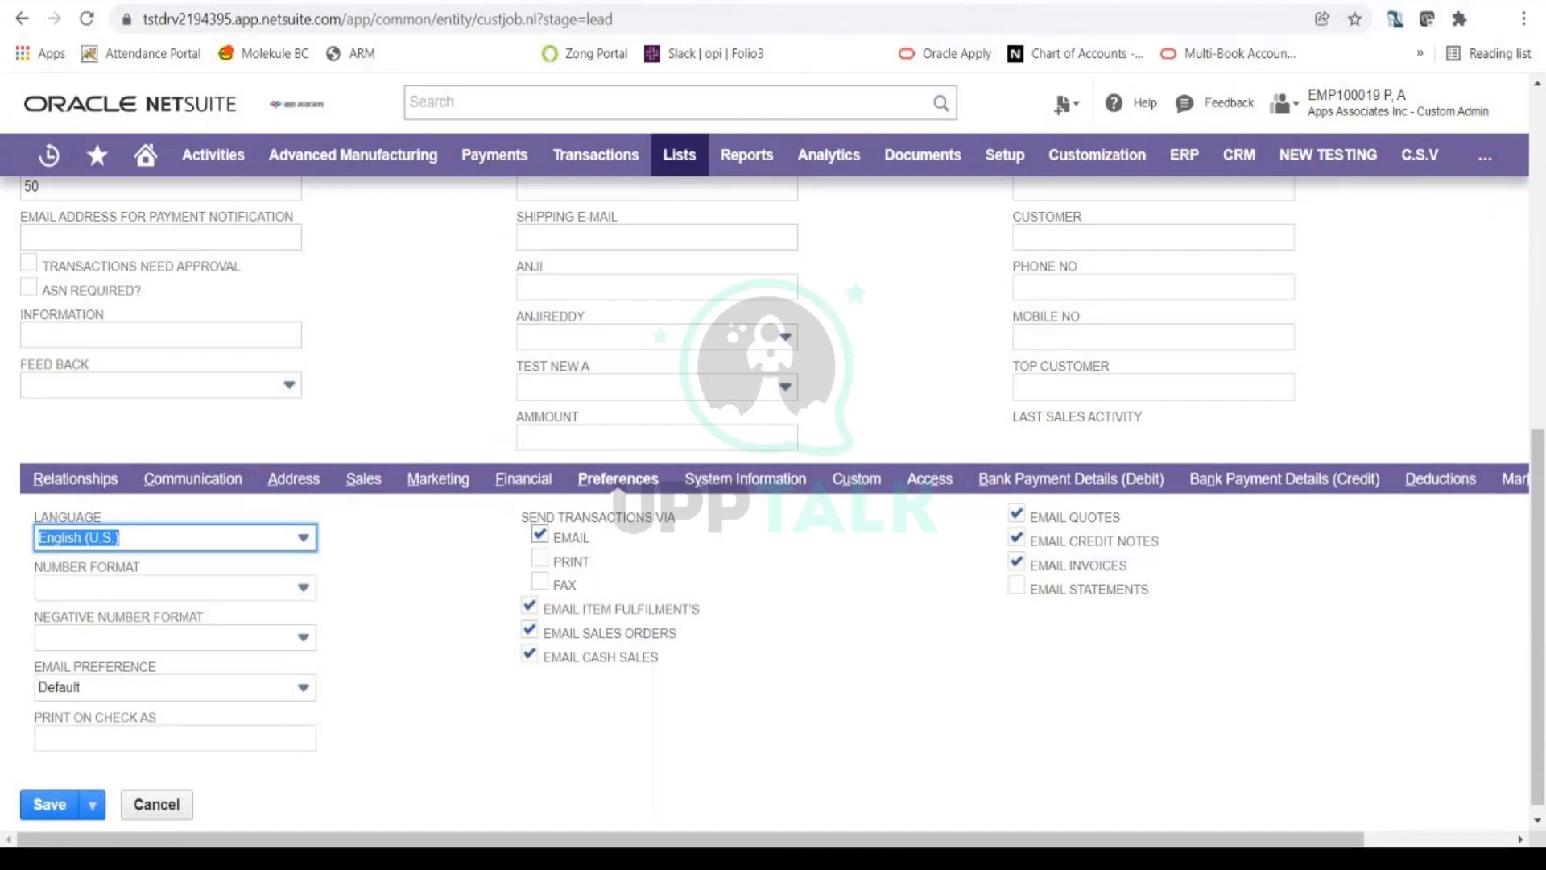
left_click(539, 535)
left_click(529, 629)
left_click(529, 654)
left_click(529, 605)
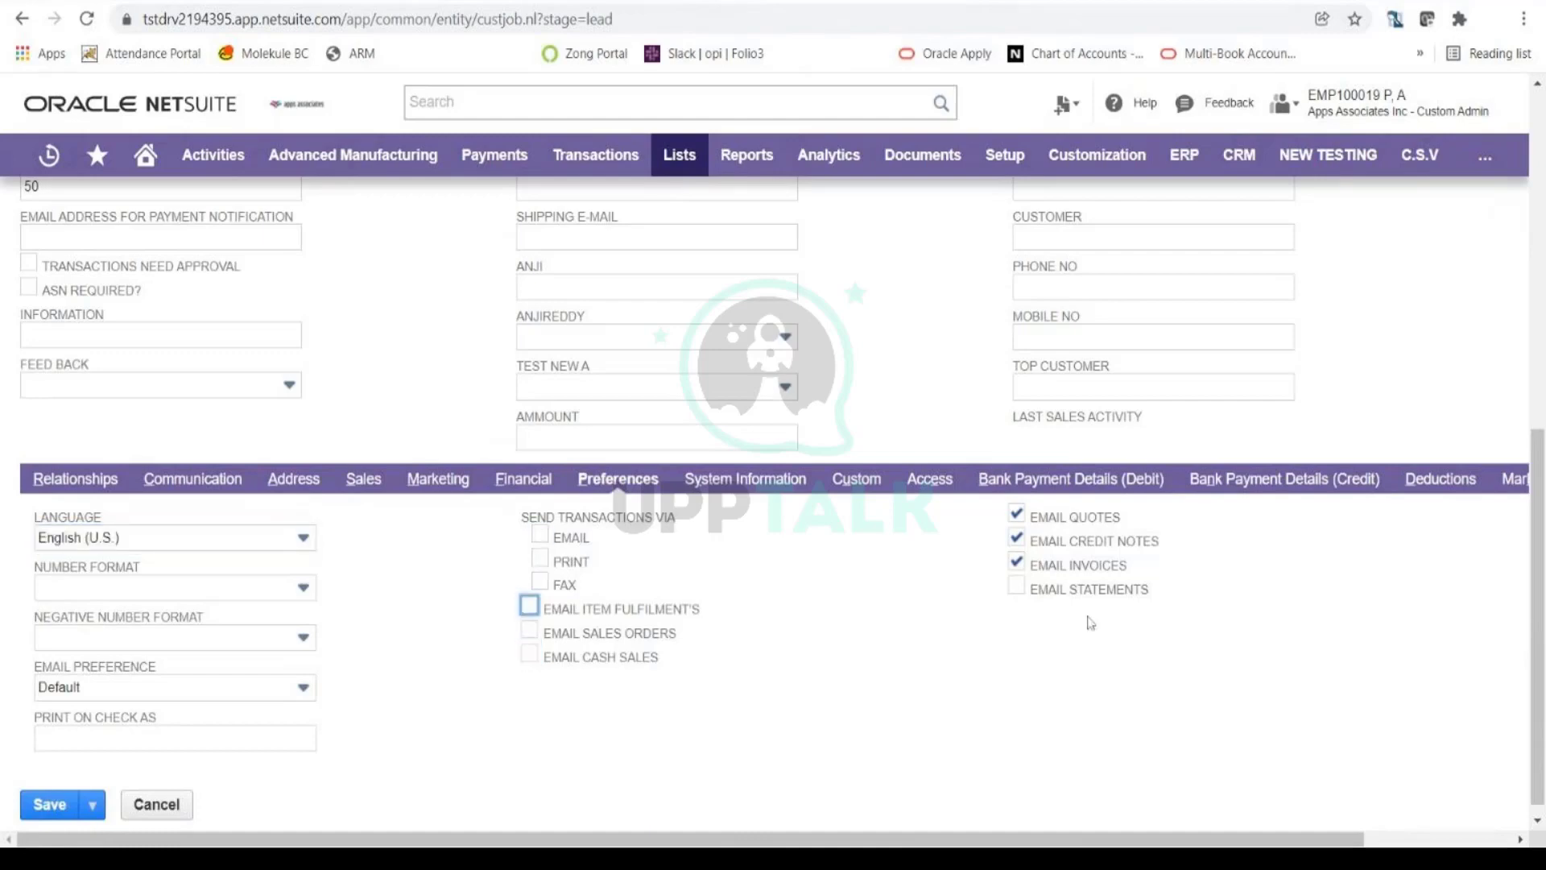
left_click(1016, 512)
left_click(1016, 536)
left_click(1016, 562)
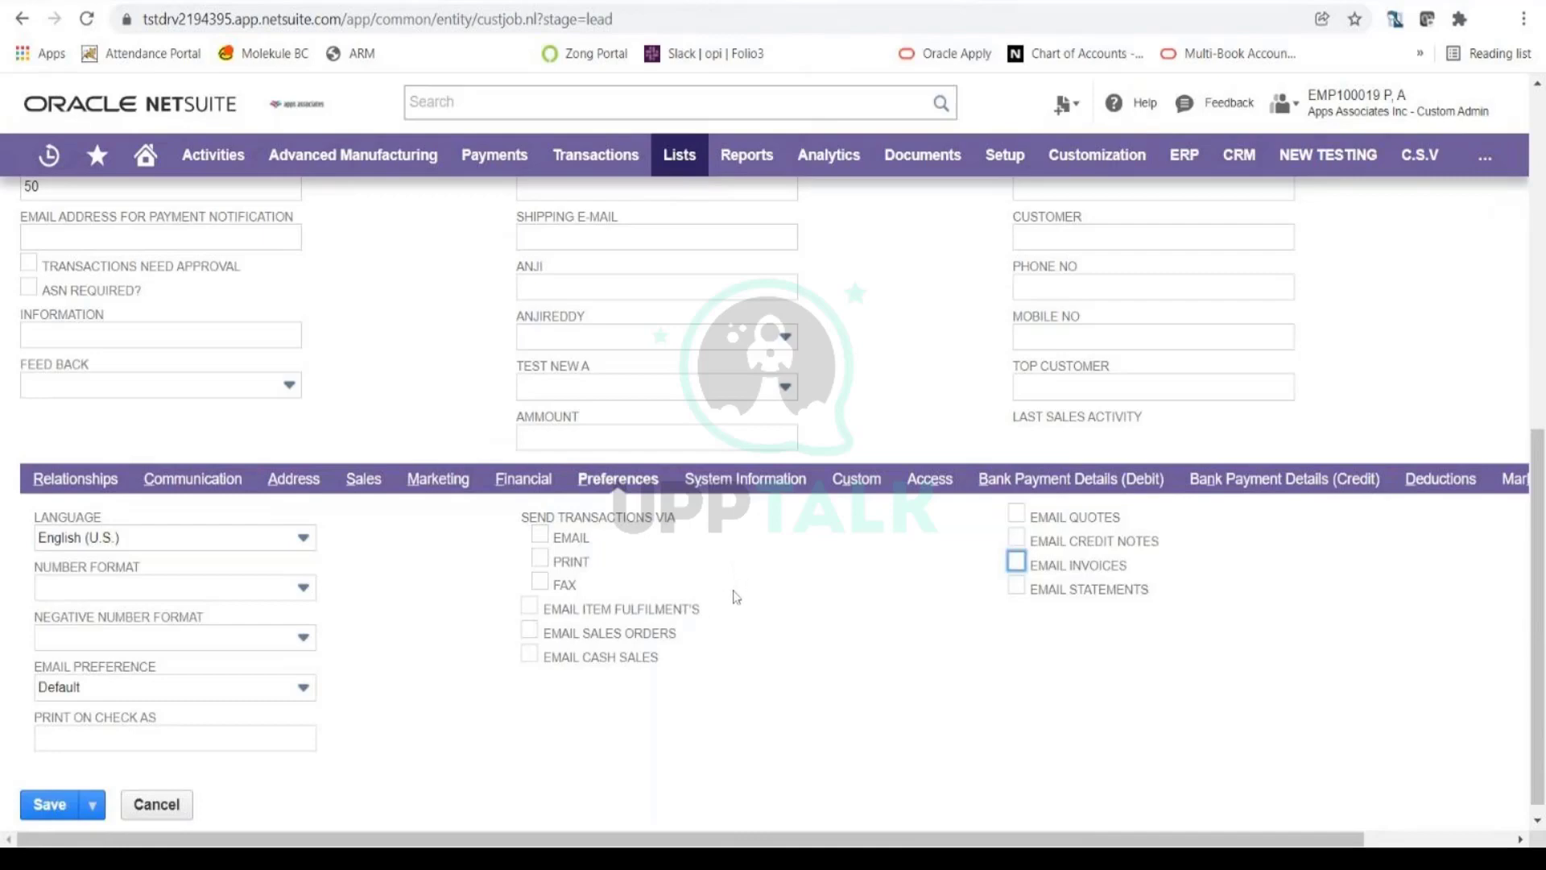
Check the Inactive option in the lead's system information
left_click(748, 487)
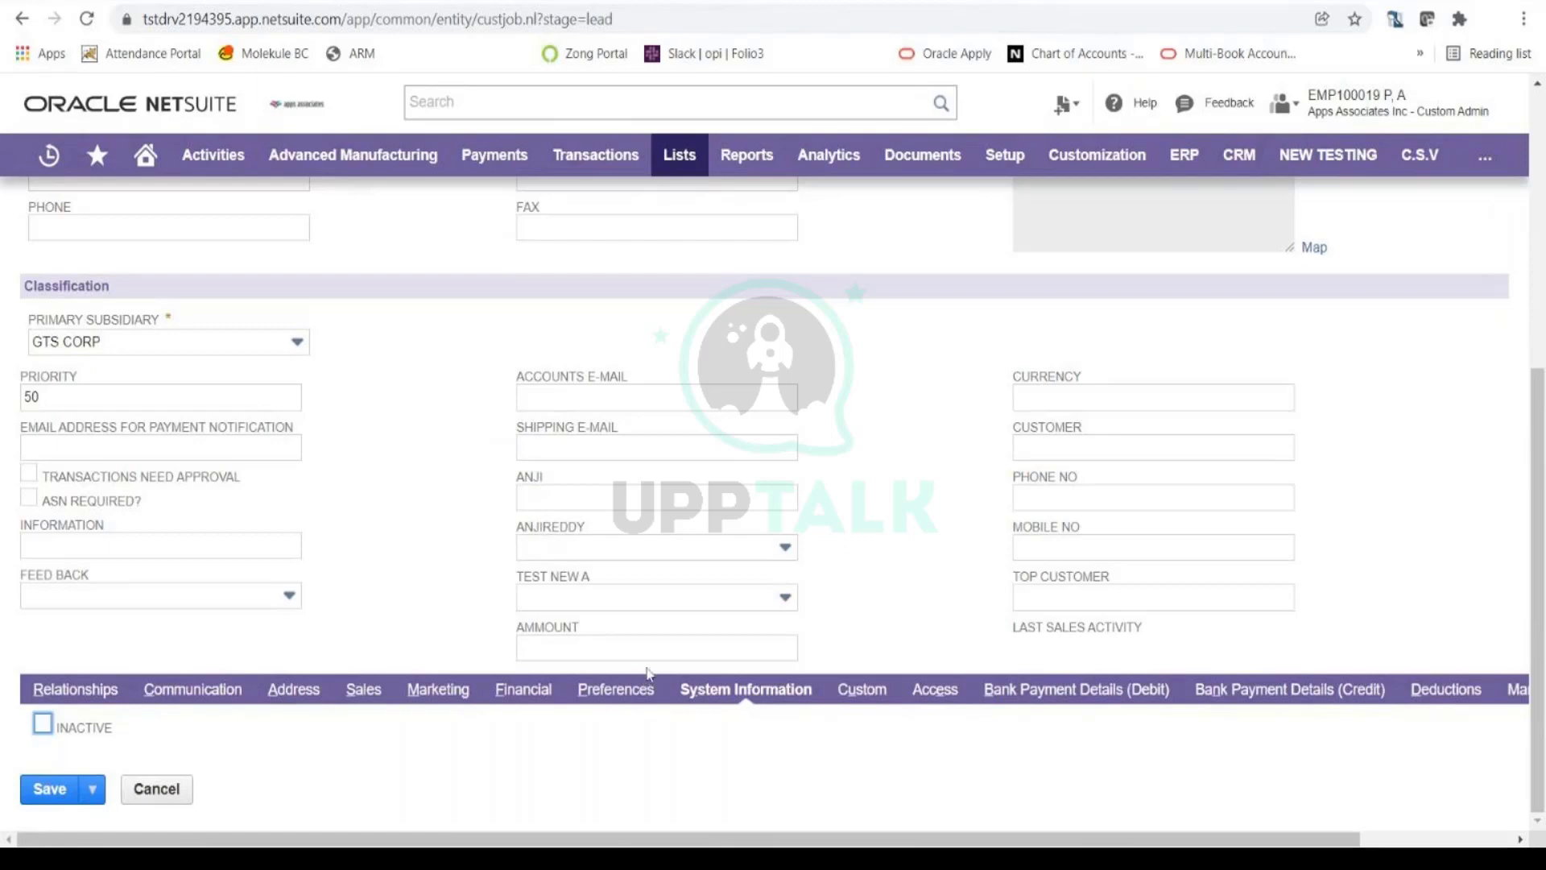
scroll(645, 673, "up", 2)
scroll(645, 673, "down", 2)
Try to save the lead with no postal code in its address and no Image value
scroll(714, 675, "up", 5)
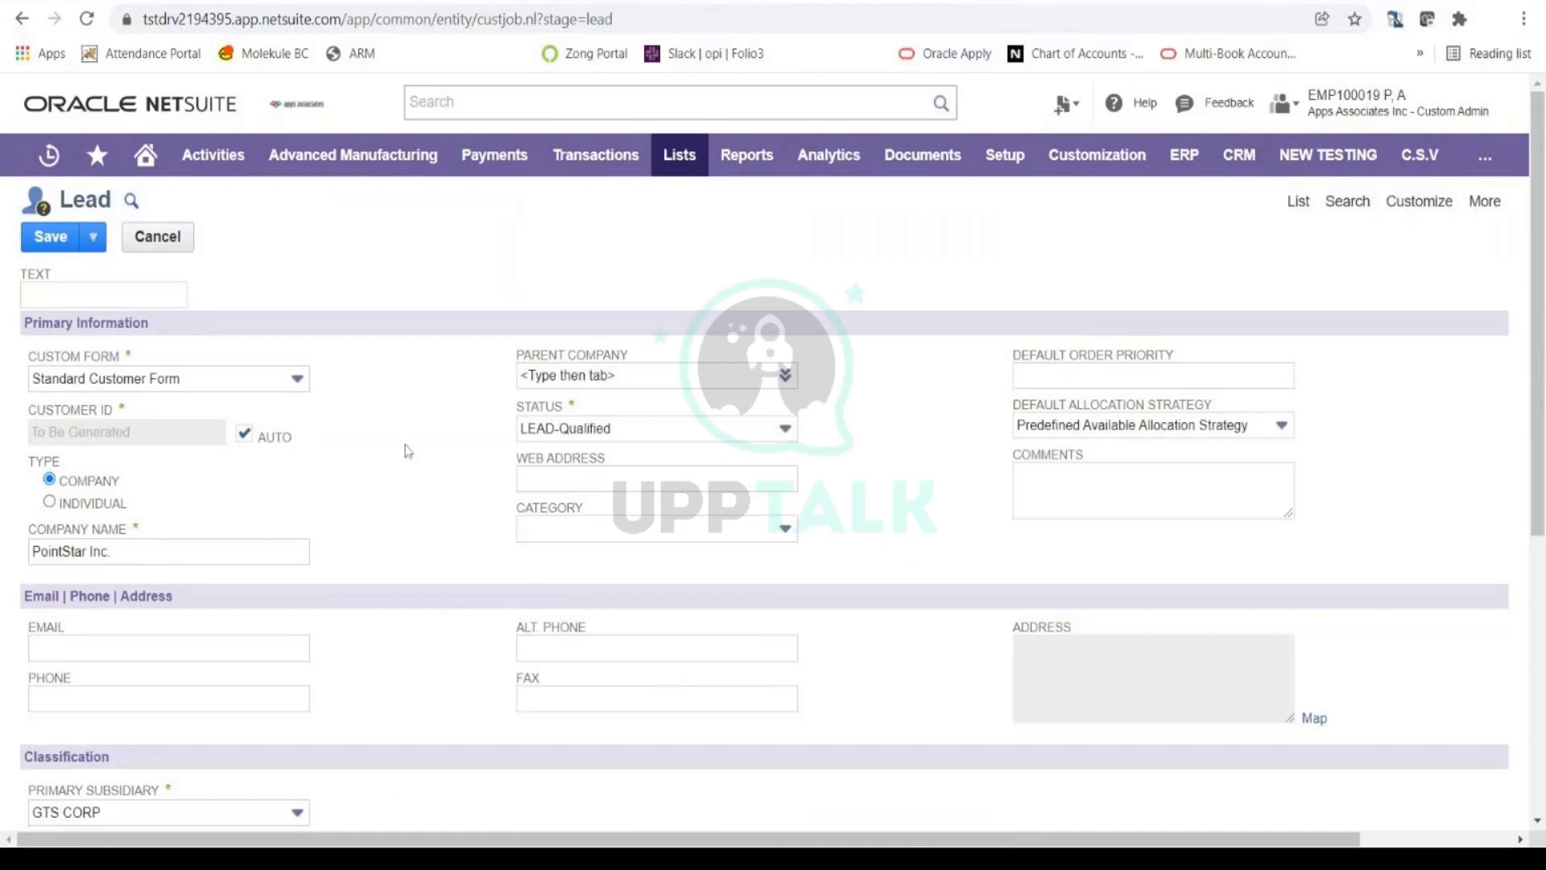
left_click(54, 244)
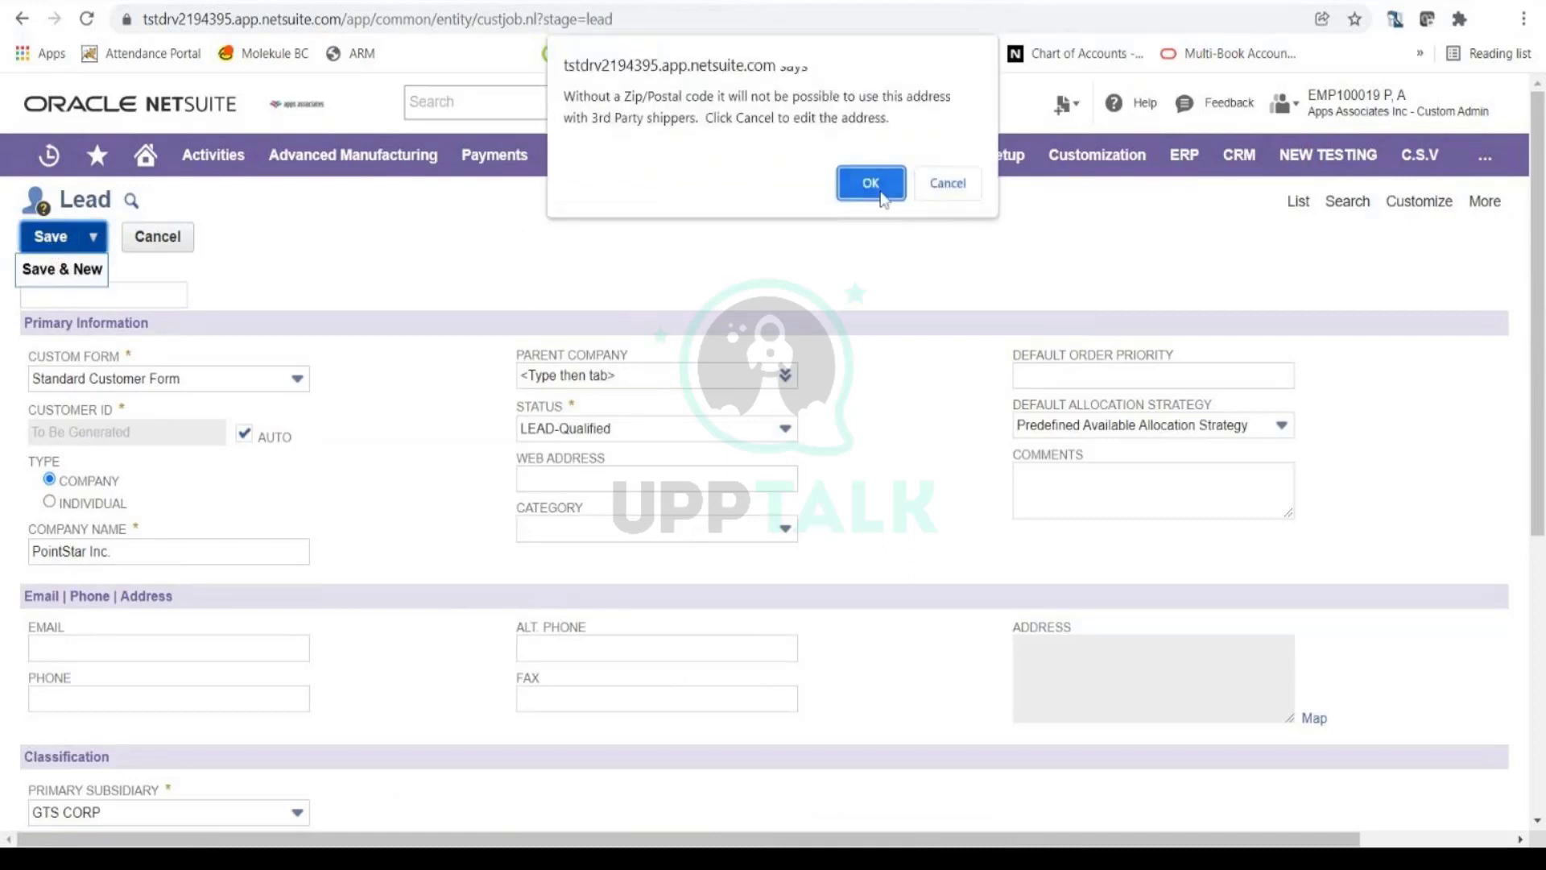
key("Return")
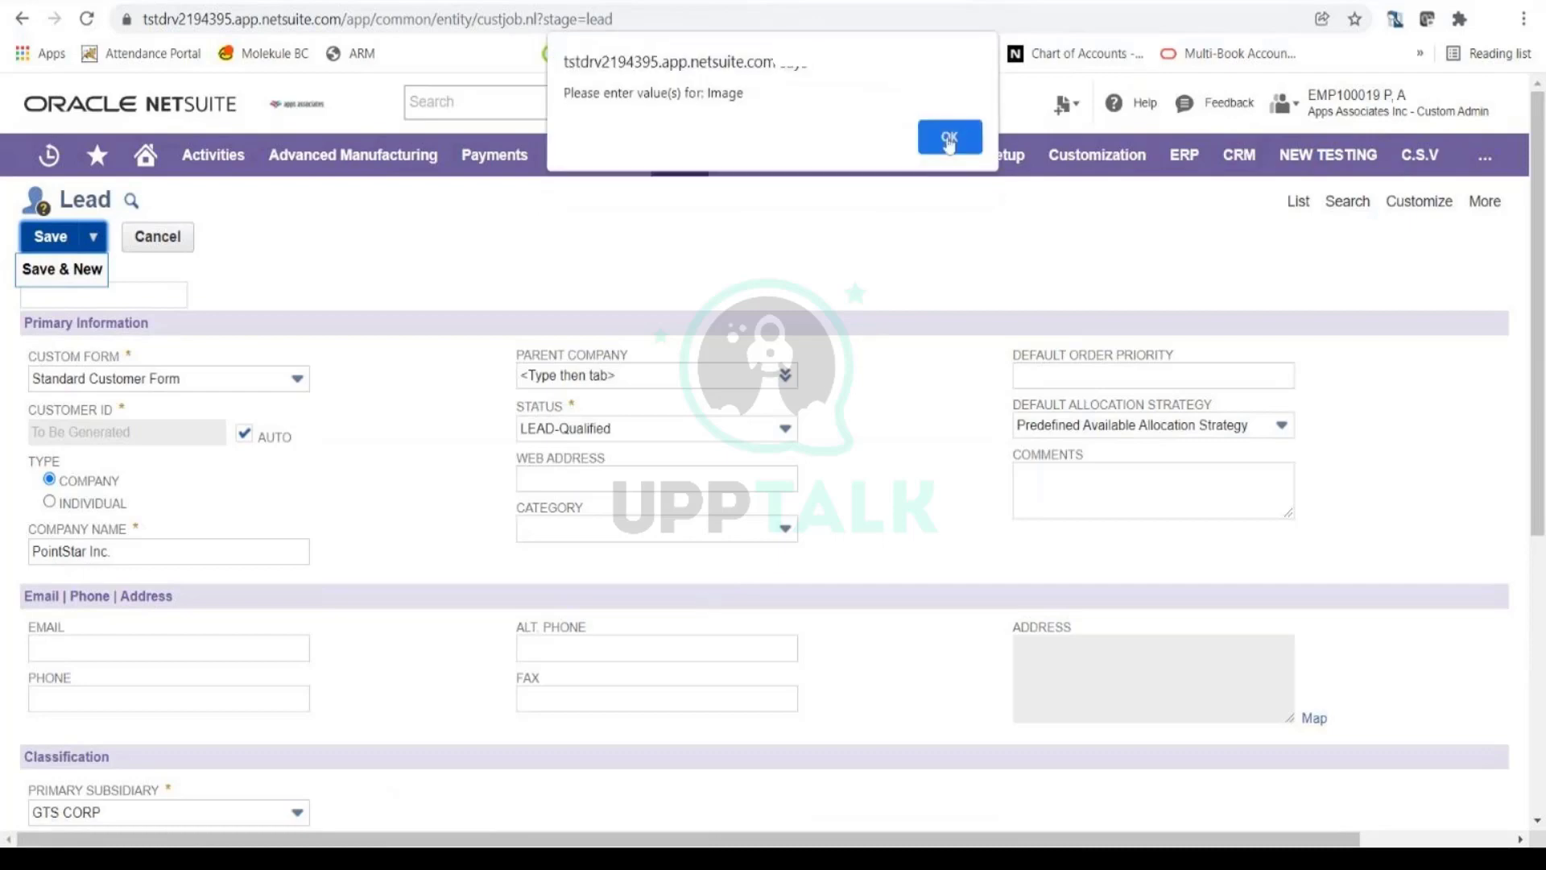
left_click(949, 143)
Set the required Image field among the lead's custom fields to 1.png
scroll(475, 576, "down", 4)
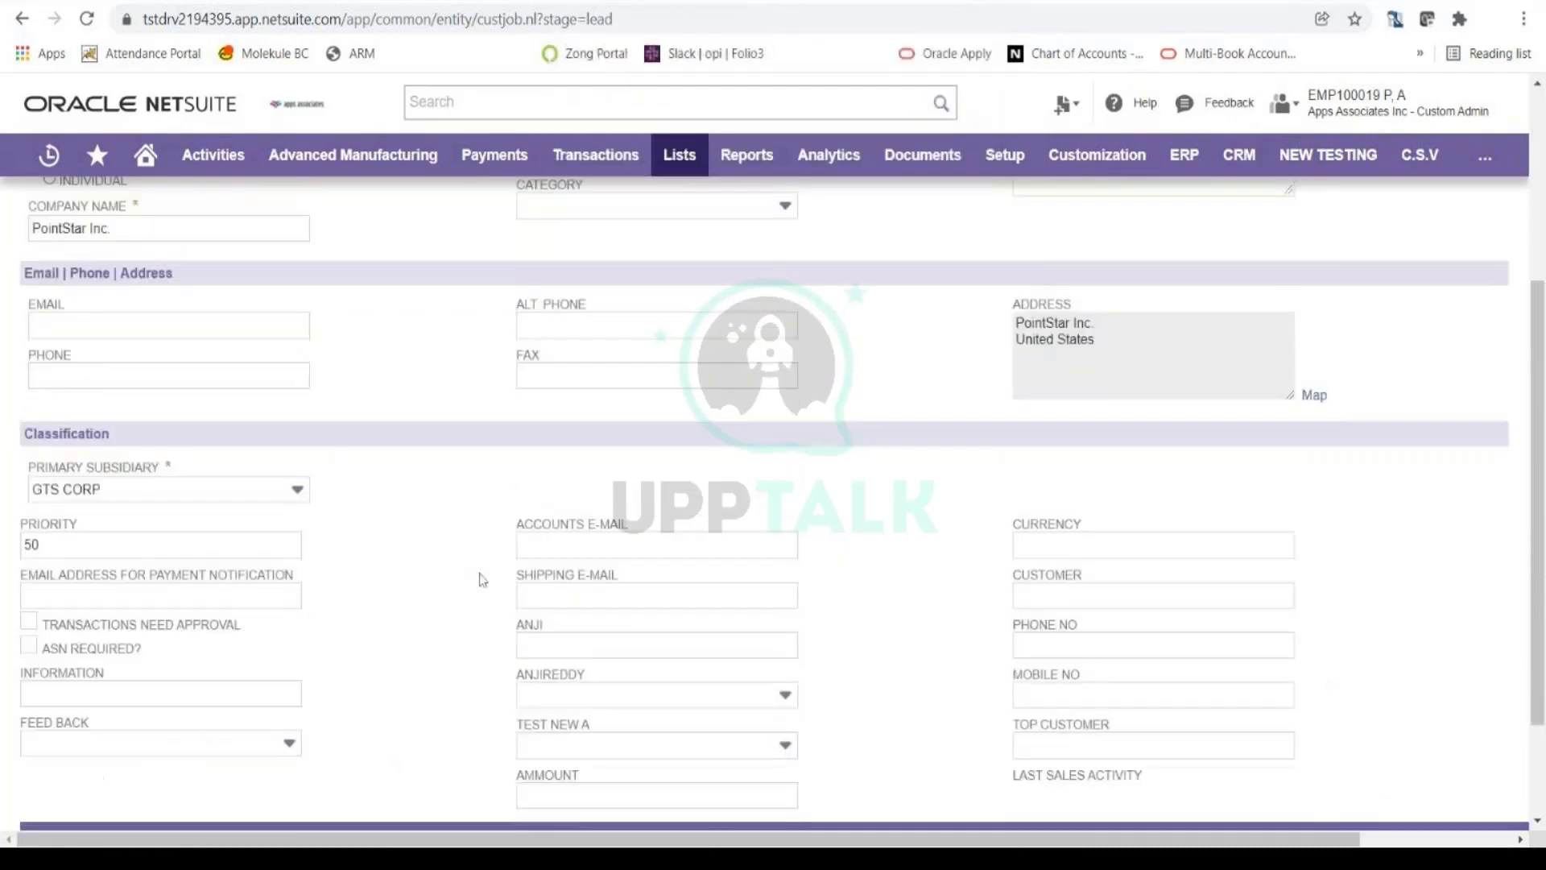
scroll(481, 579, "down", 1)
left_click(852, 731)
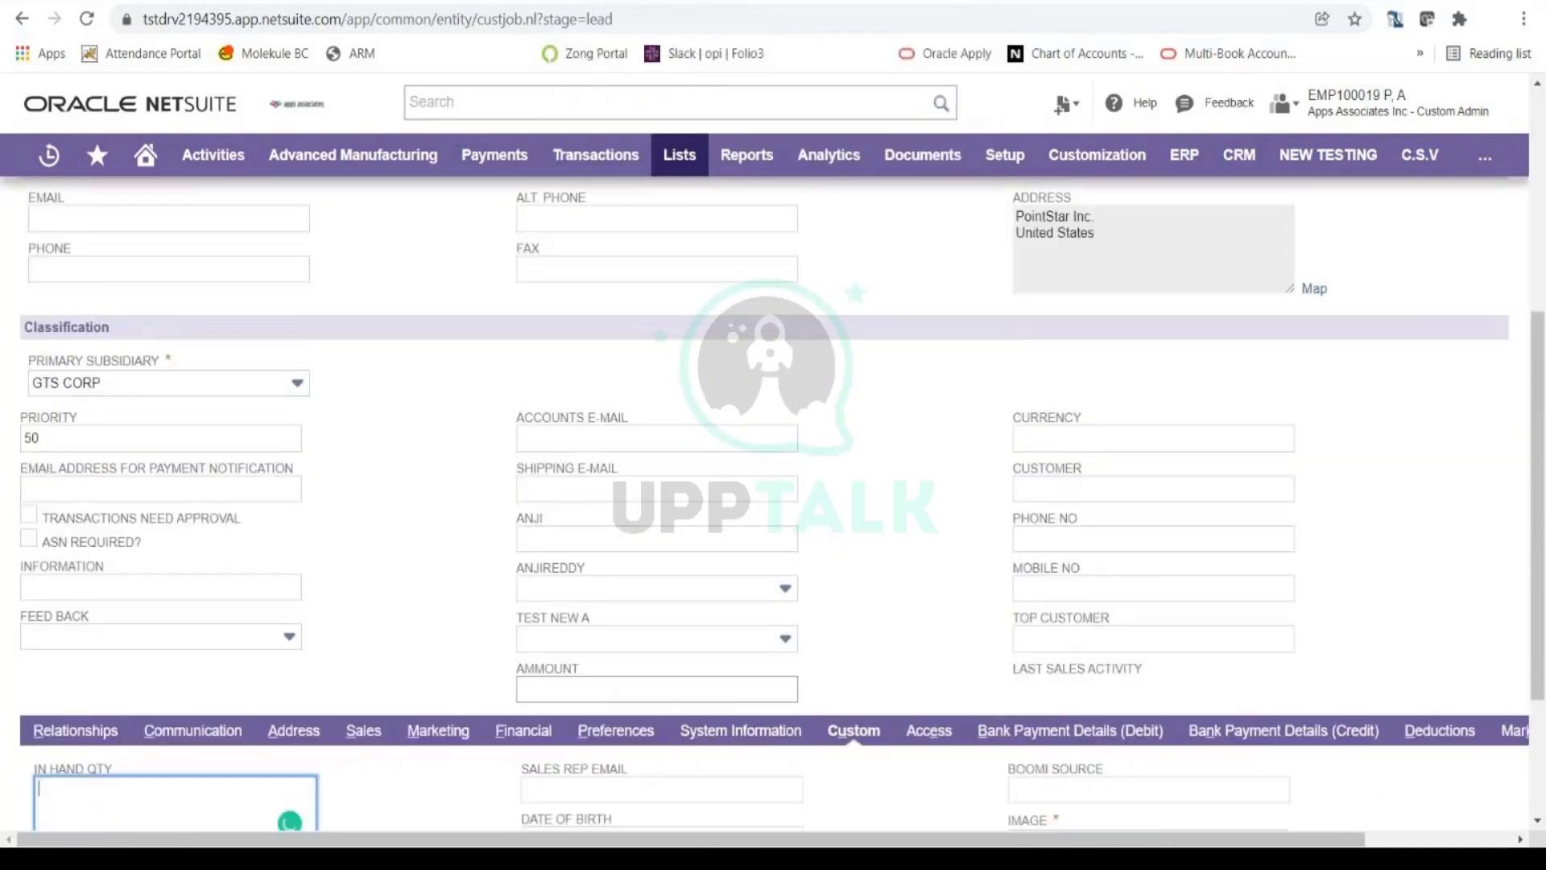
scroll(1280, 644, "down", 3)
left_click(1276, 628)
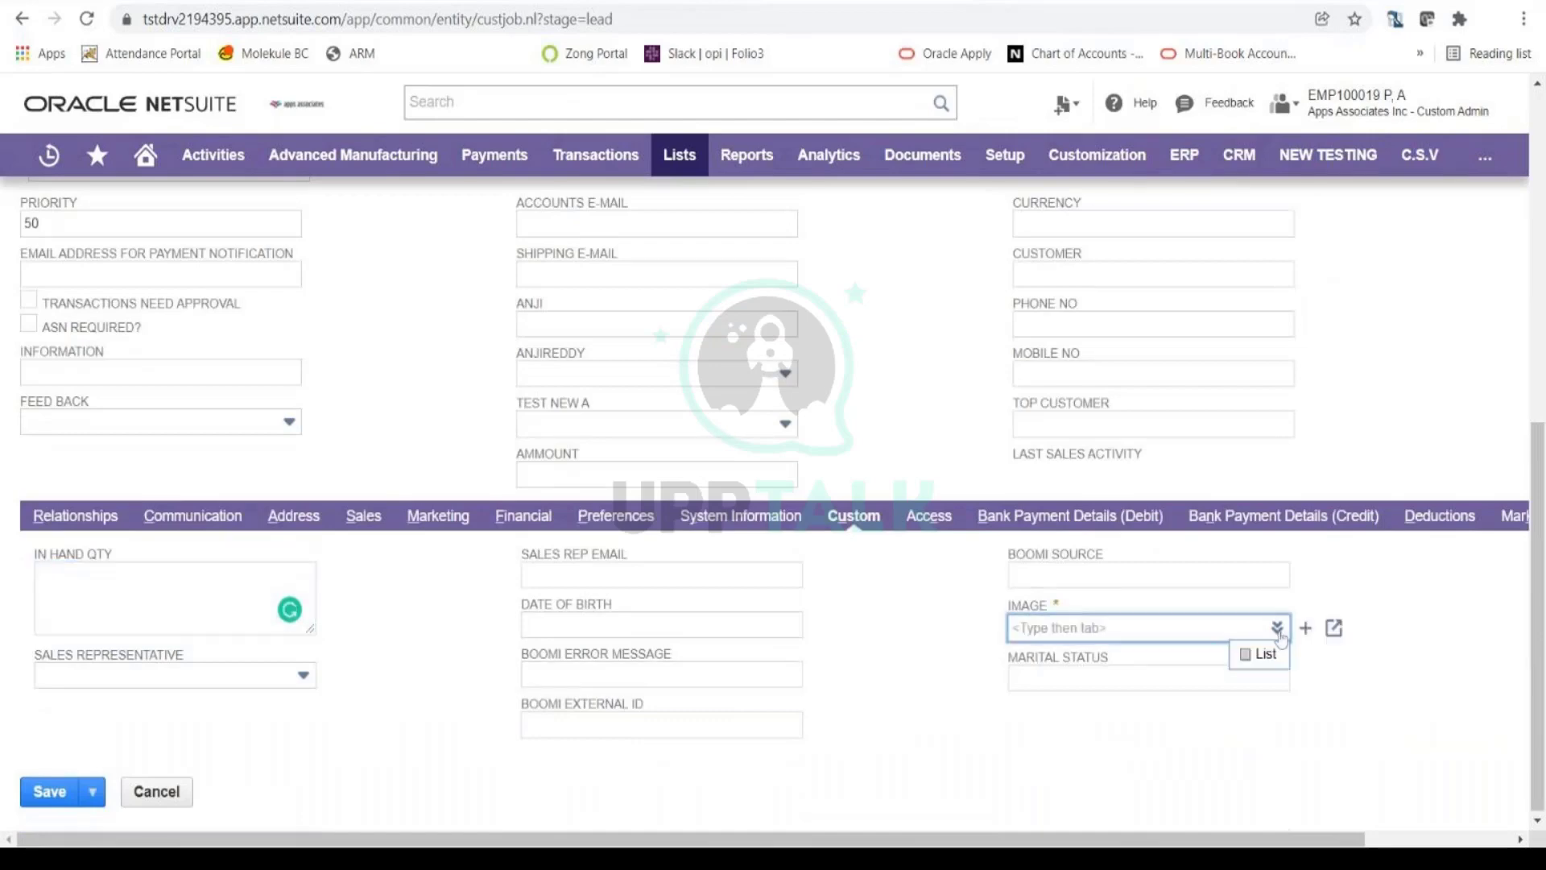
left_click(1261, 653)
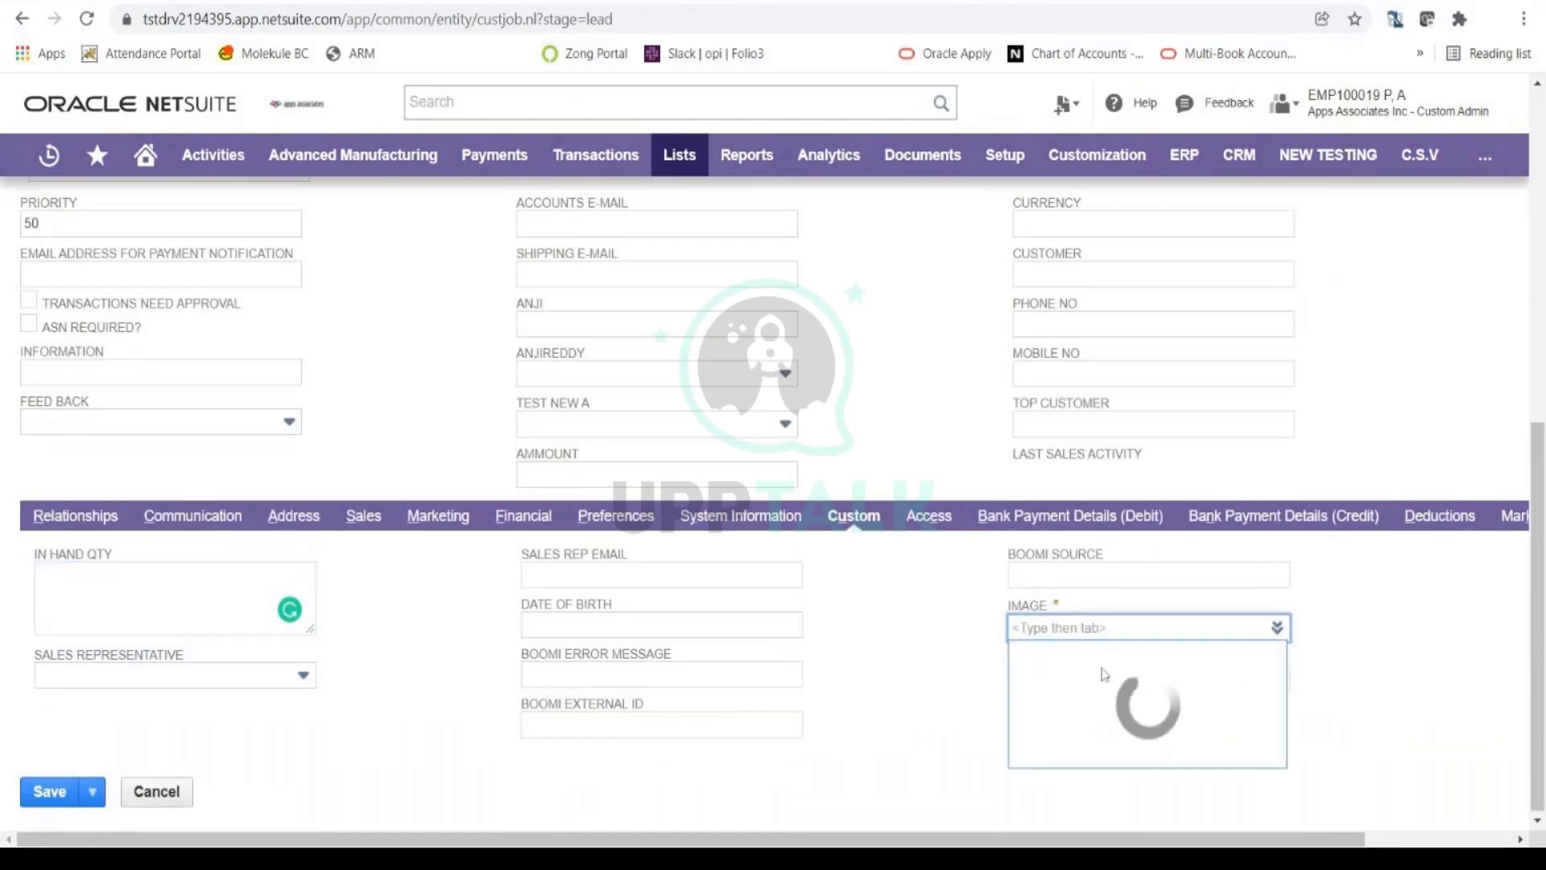
left_click(642, 496)
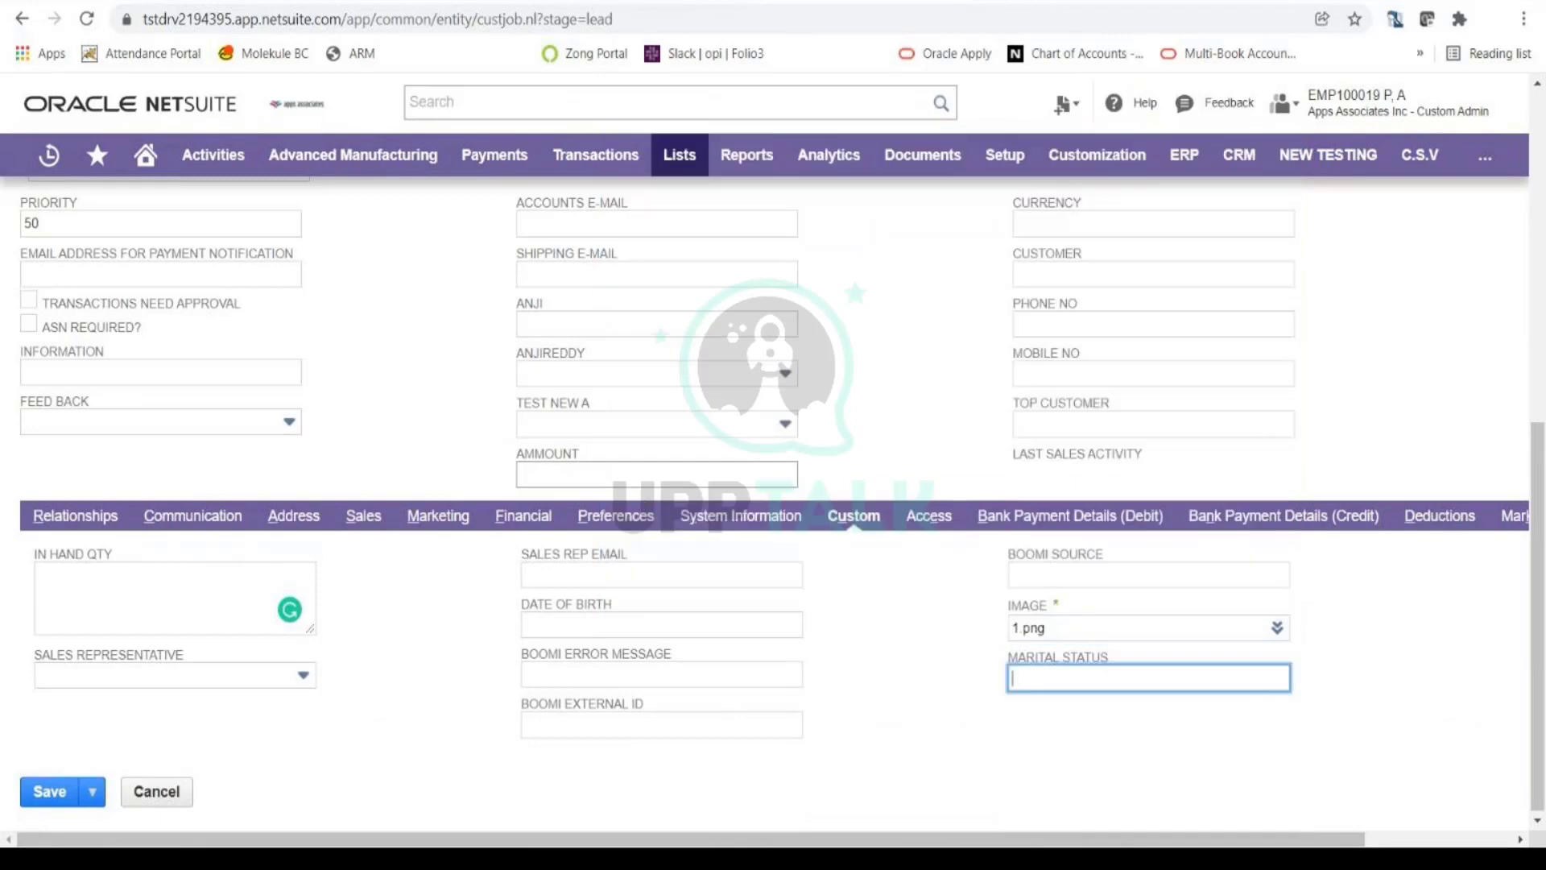
Remove the default shipping and billing address line from the lead and save the lead
left_click(316, 523)
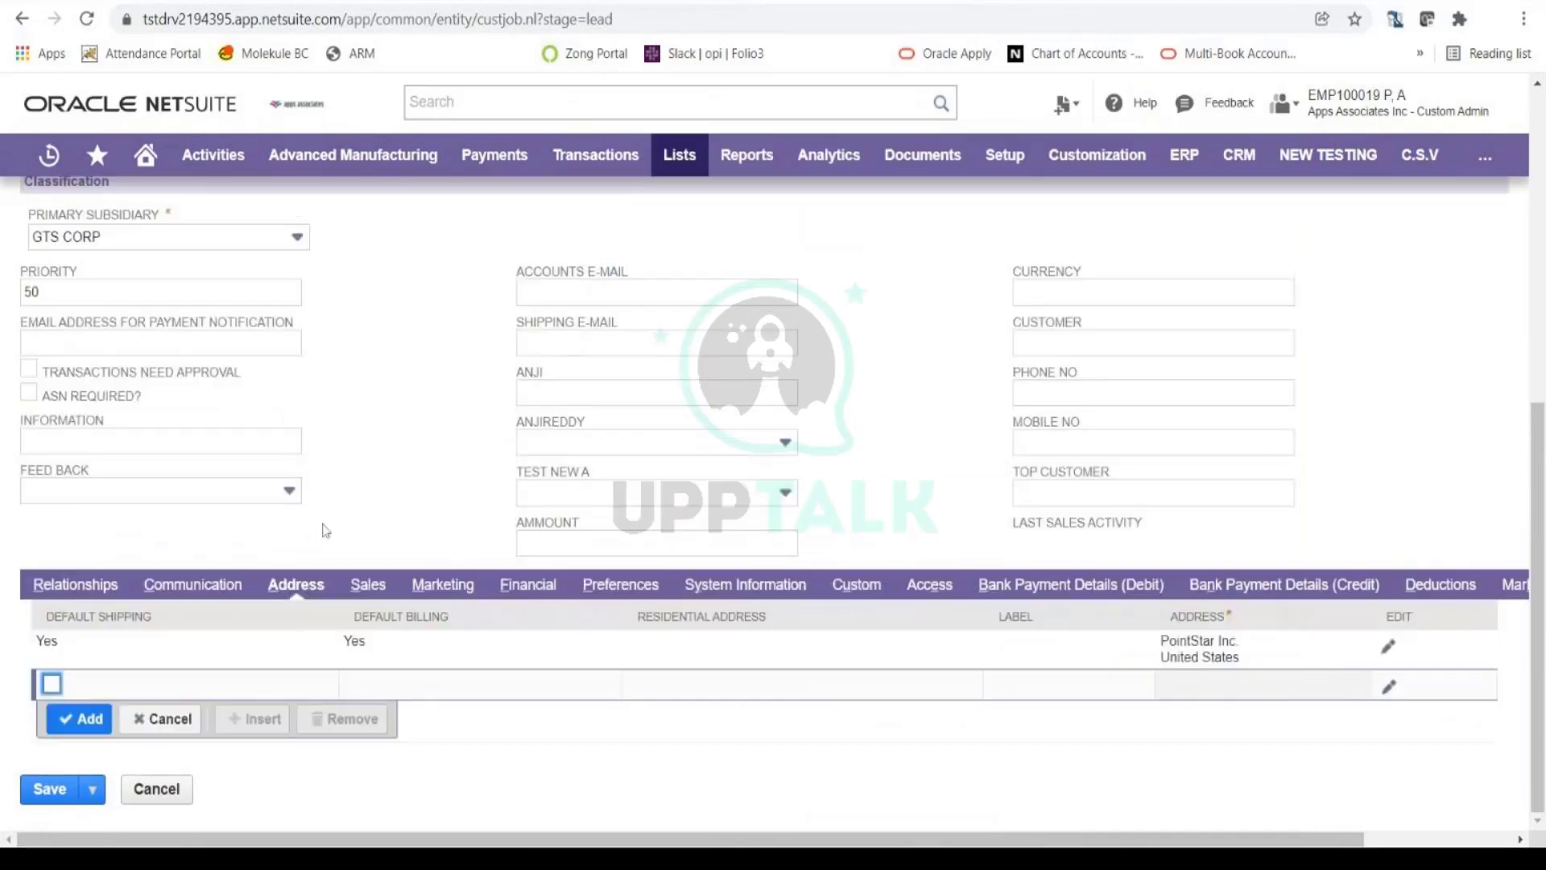
left_click(1299, 644)
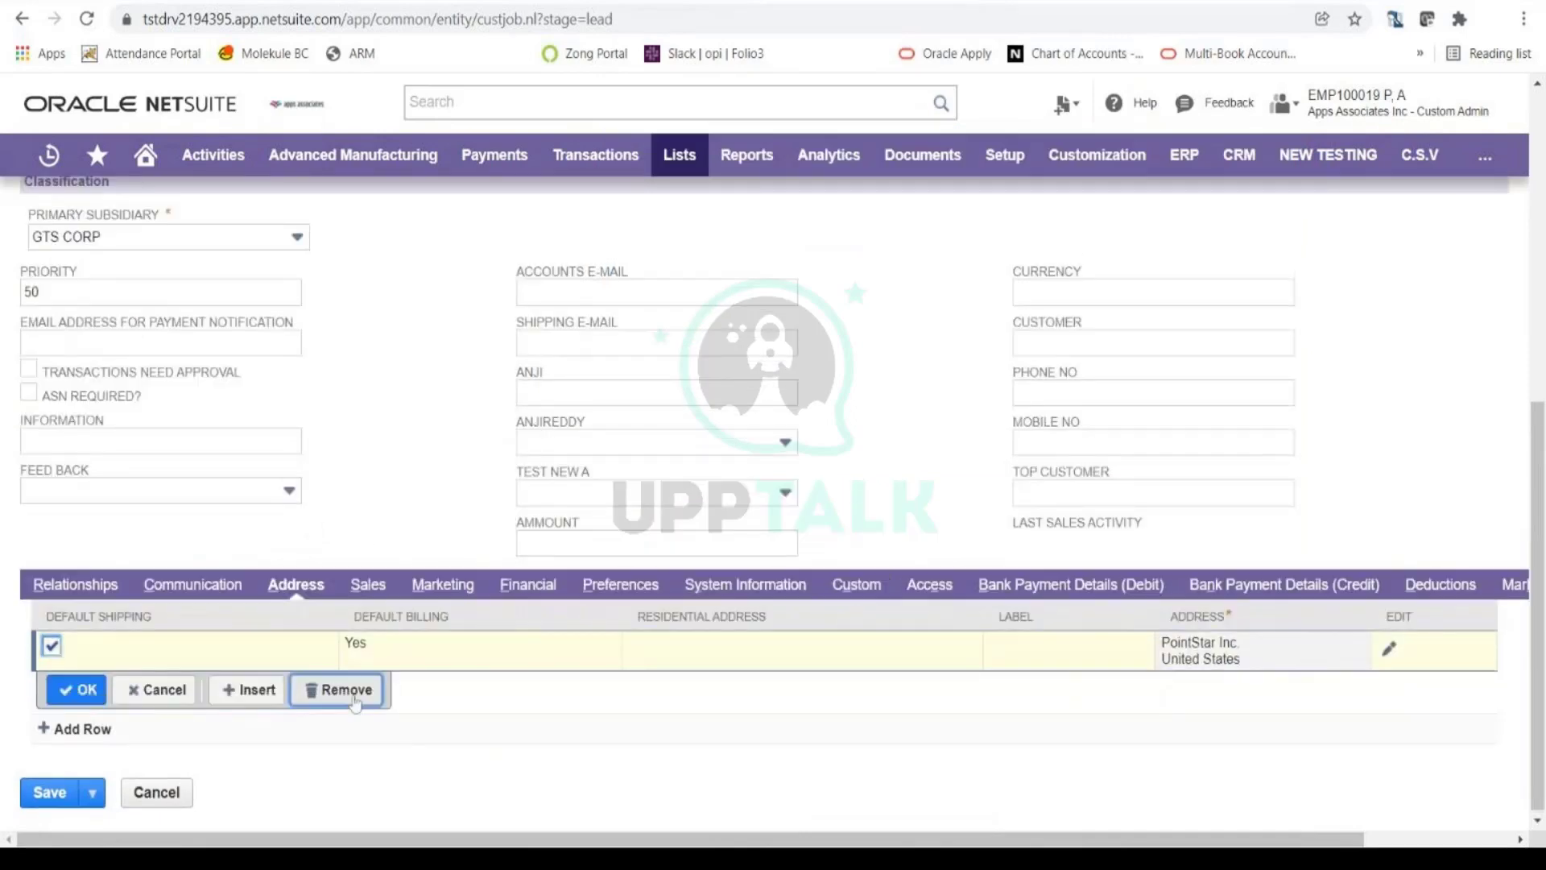
left_click(351, 691)
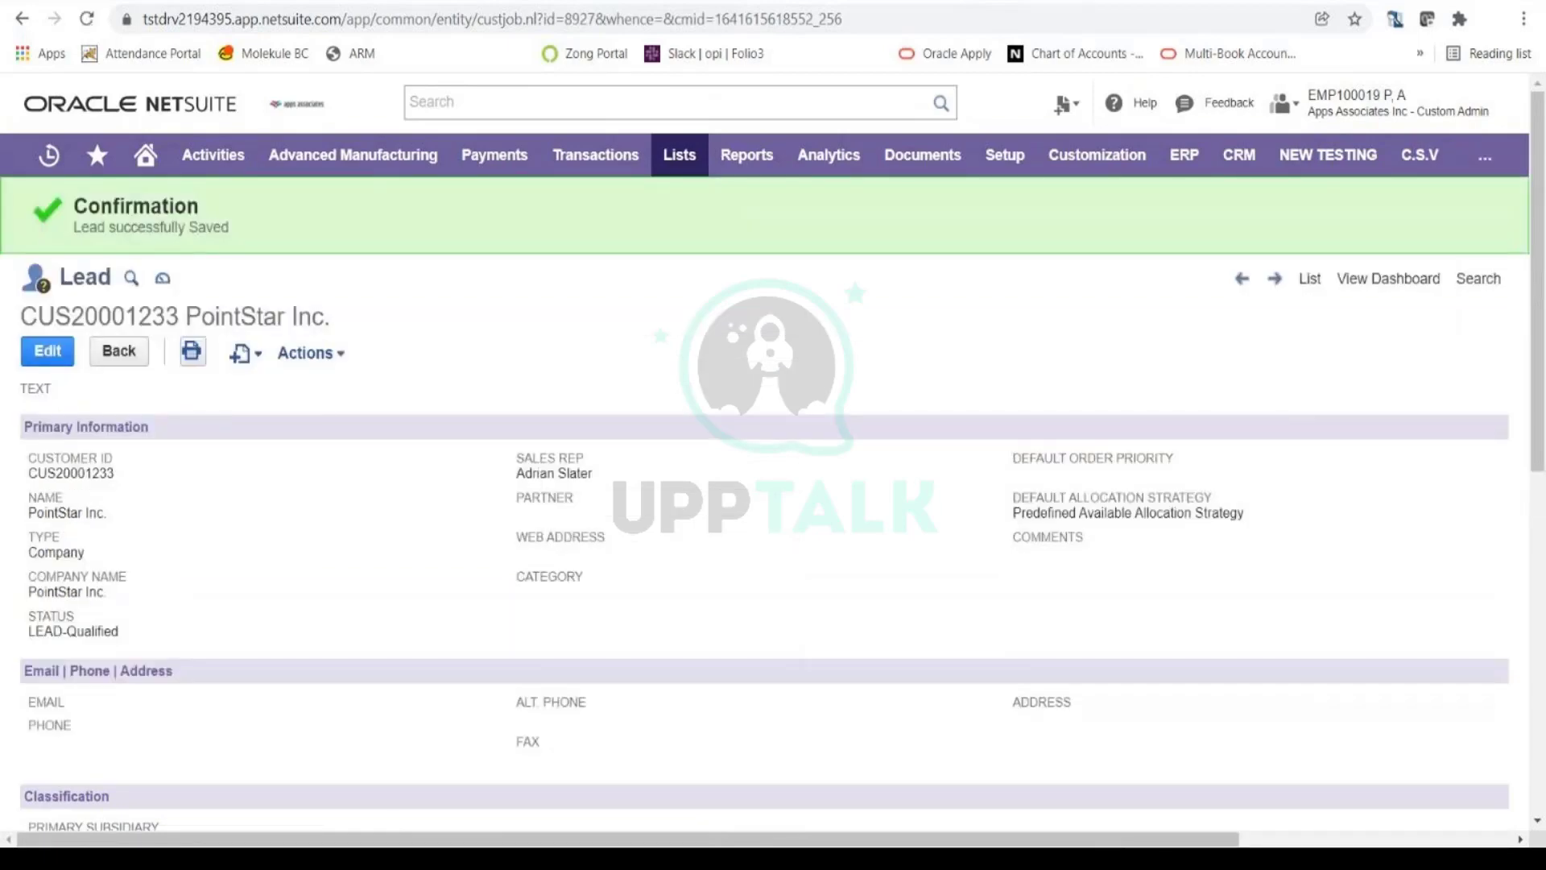
Review the saved lead's options for creating related records and its communication messages and activities
left_click(240, 352)
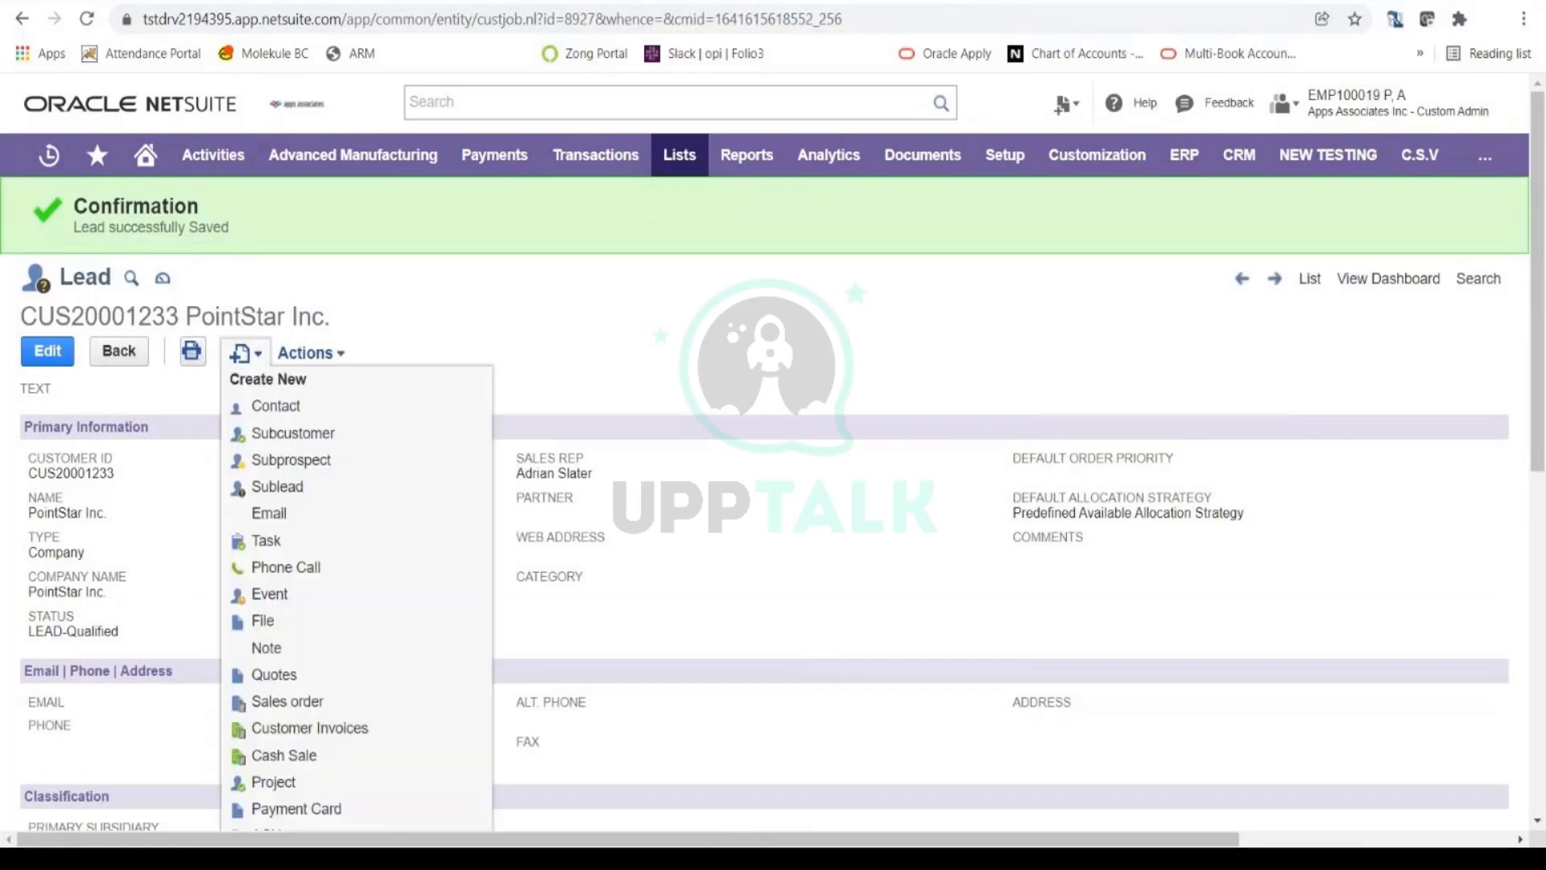
left_click(840, 320)
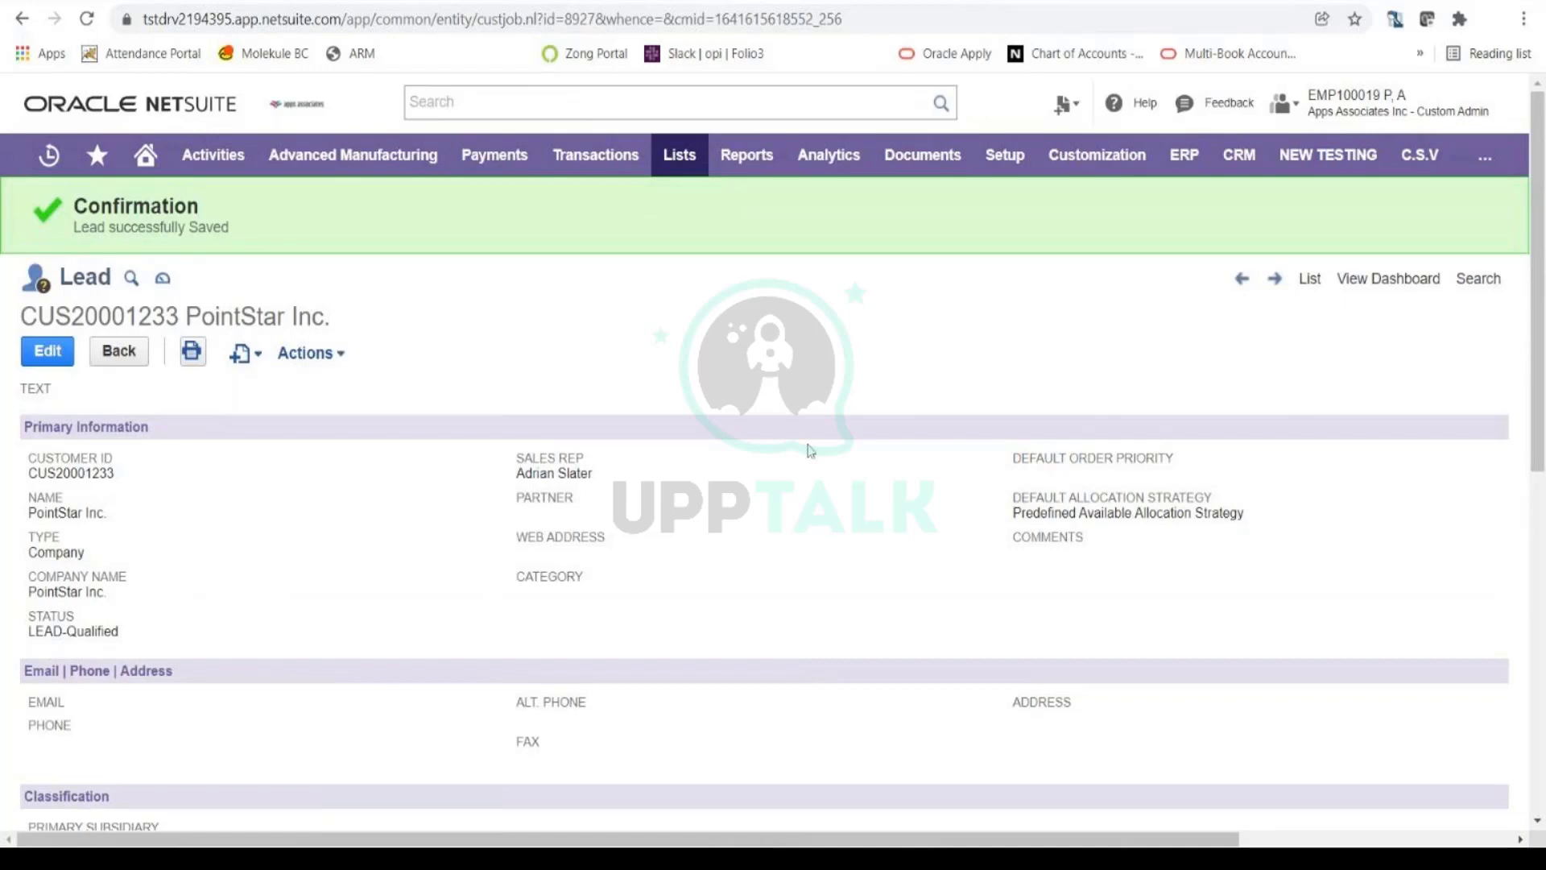
scroll(810, 450, "down", 5)
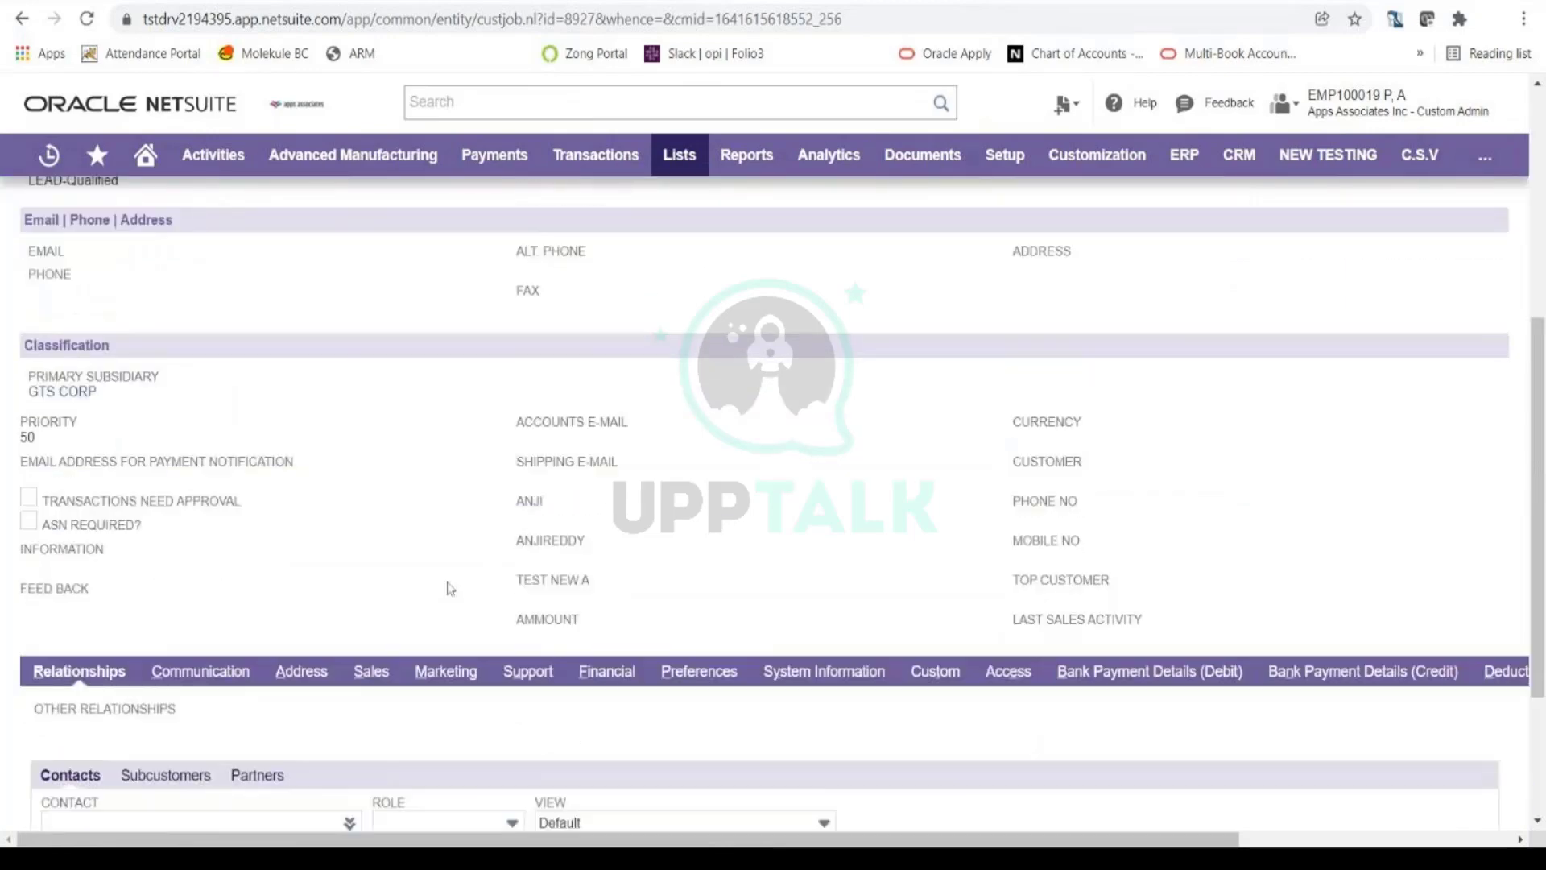
scroll(449, 588, "down", 2)
left_click(186, 485)
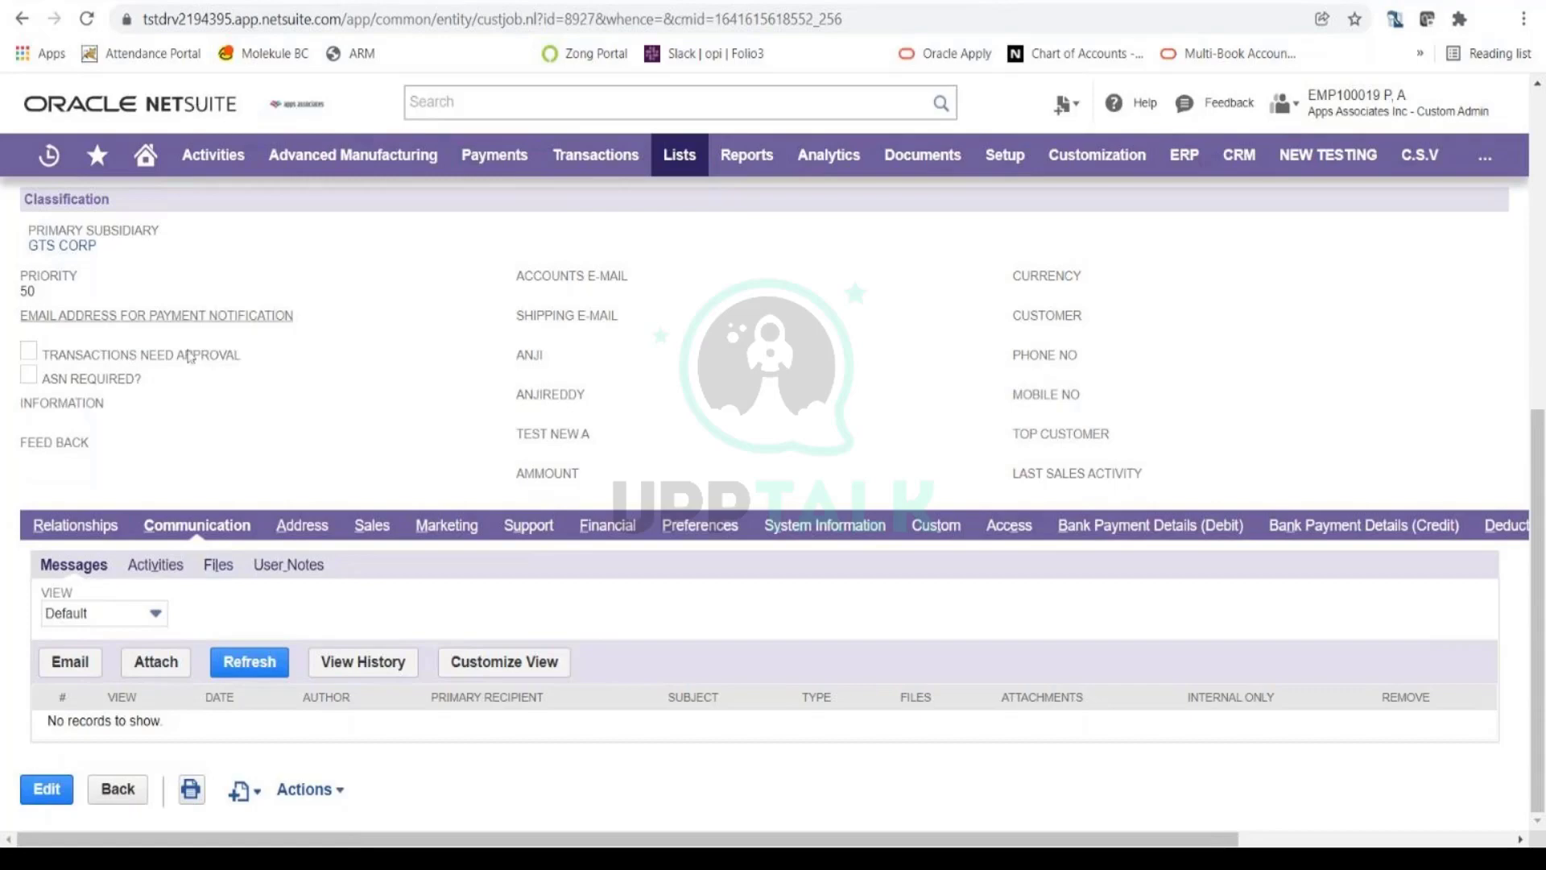
left_click(157, 566)
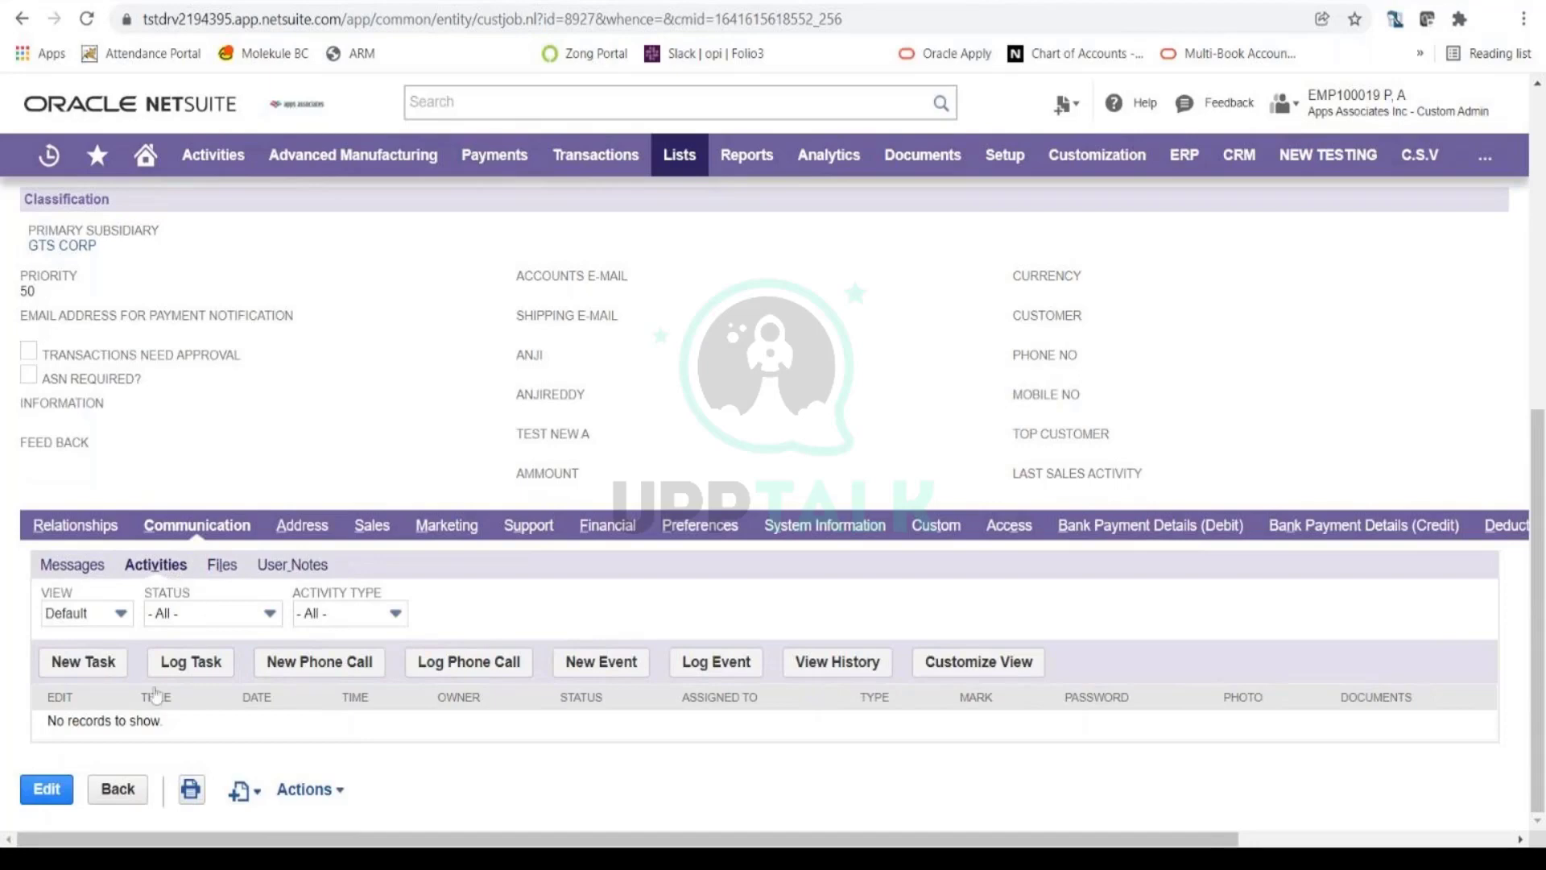